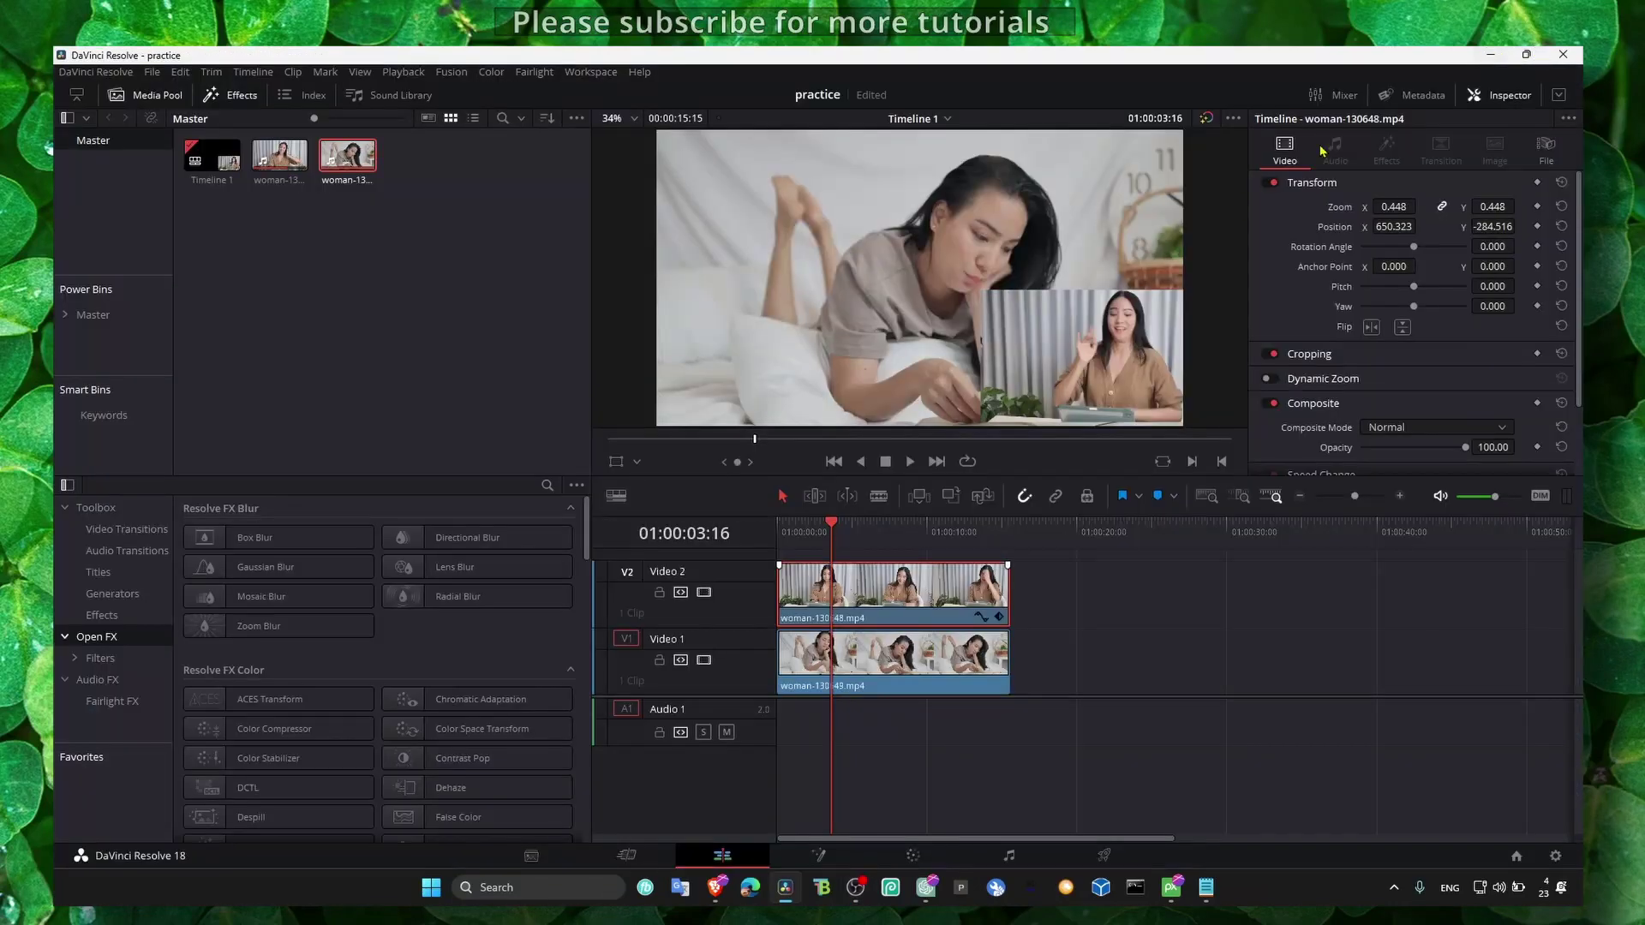
Step: Move the playhead to 01:00:07:00 and set the zoom of the Video 2 clip to 0.478
{"action": "right_click", "coordinate": [868, 591]}
{"action": "left_click", "coordinate": [895, 602]}
{"action": "left_click_drag", "start_coordinate": [869, 531], "coordinate": [882, 532]}
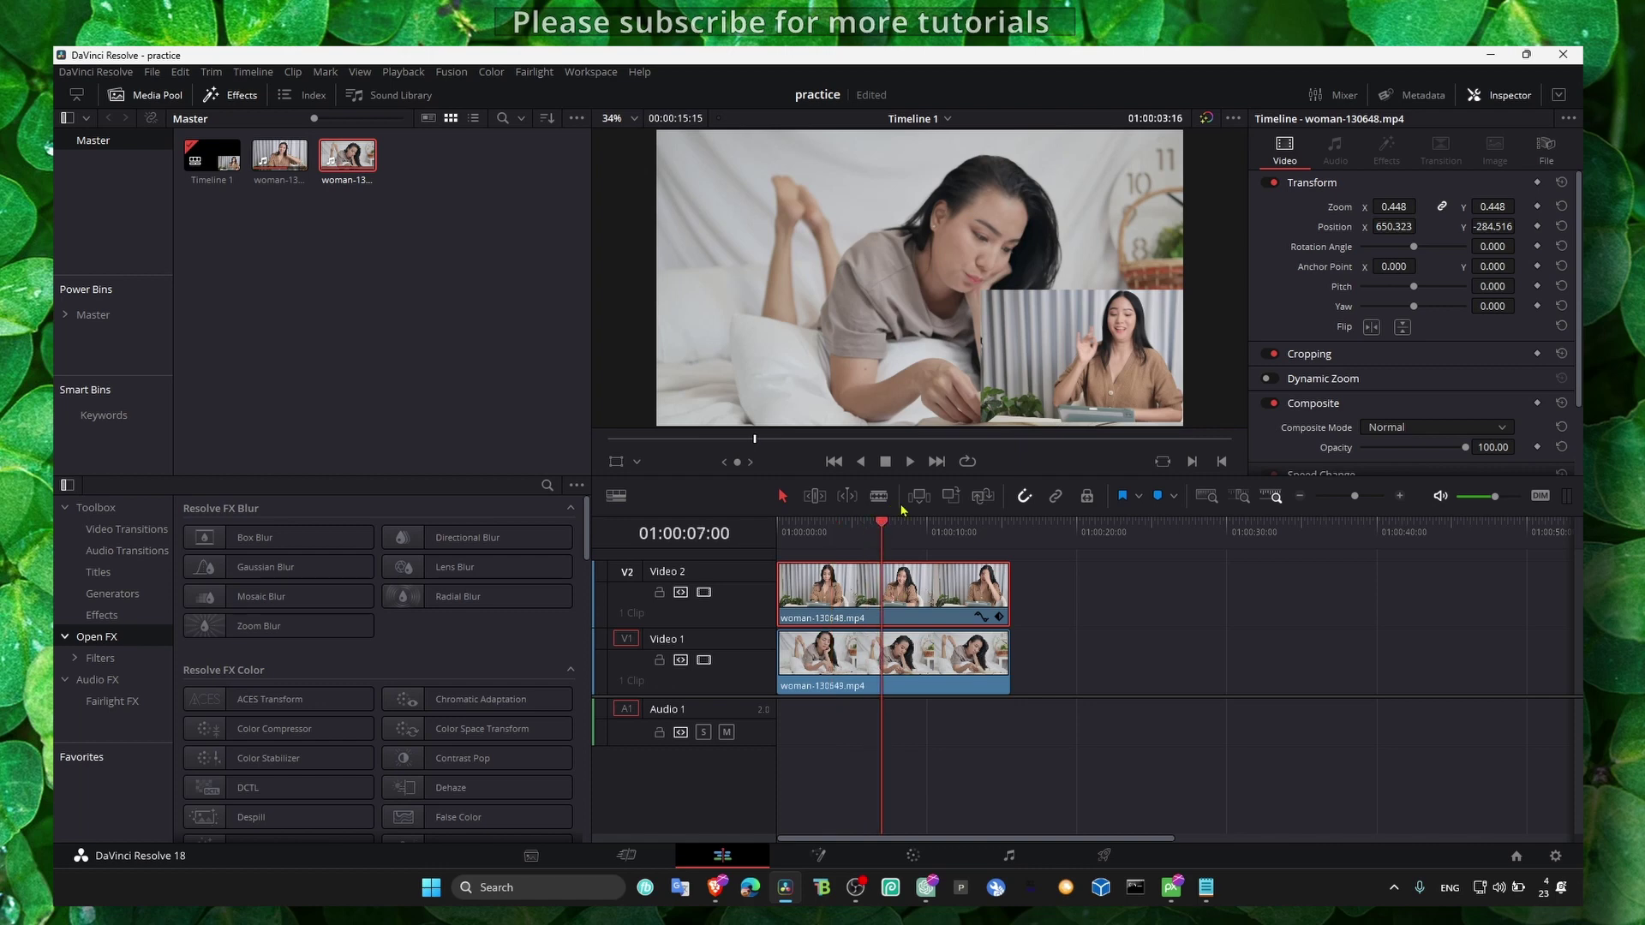
{"action": "mouse_move", "coordinate": [1398, 206]}
{"action": "left_mouse_down"}
{"action": "mouse_move", "coordinate": [1380, 206]}
{"action": "mouse_move", "coordinate": [1401, 206]}
{"action": "left_mouse_up"}
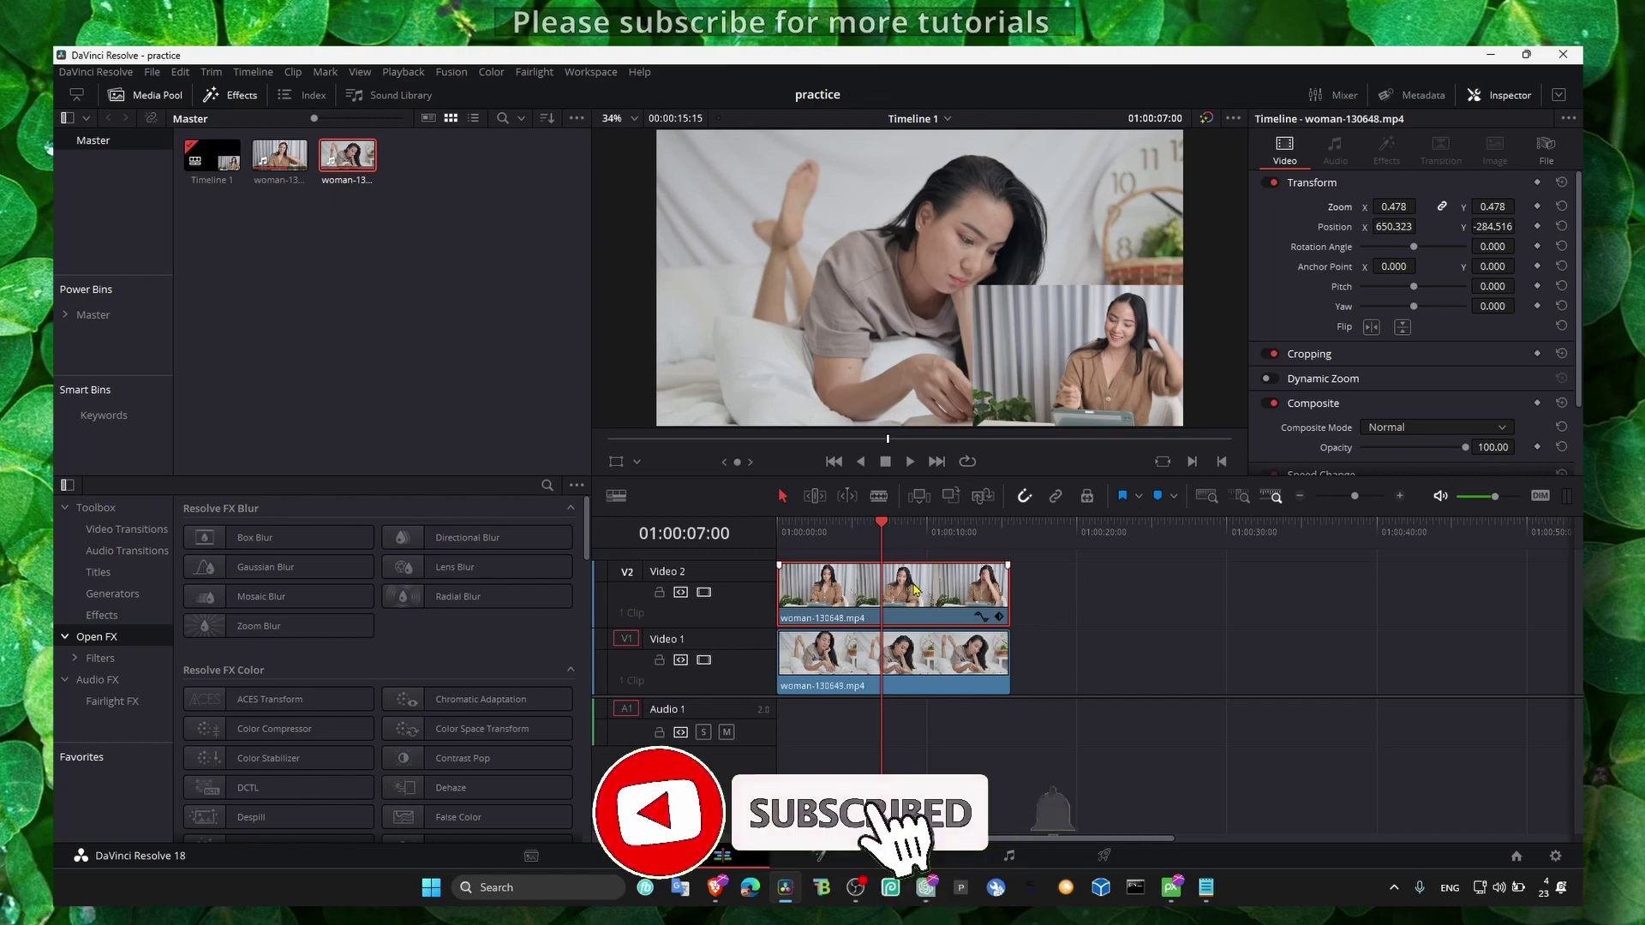
Step: Open the Video 2 overlay clip in the Fusion page
{"action": "right_click", "coordinate": [912, 588]}
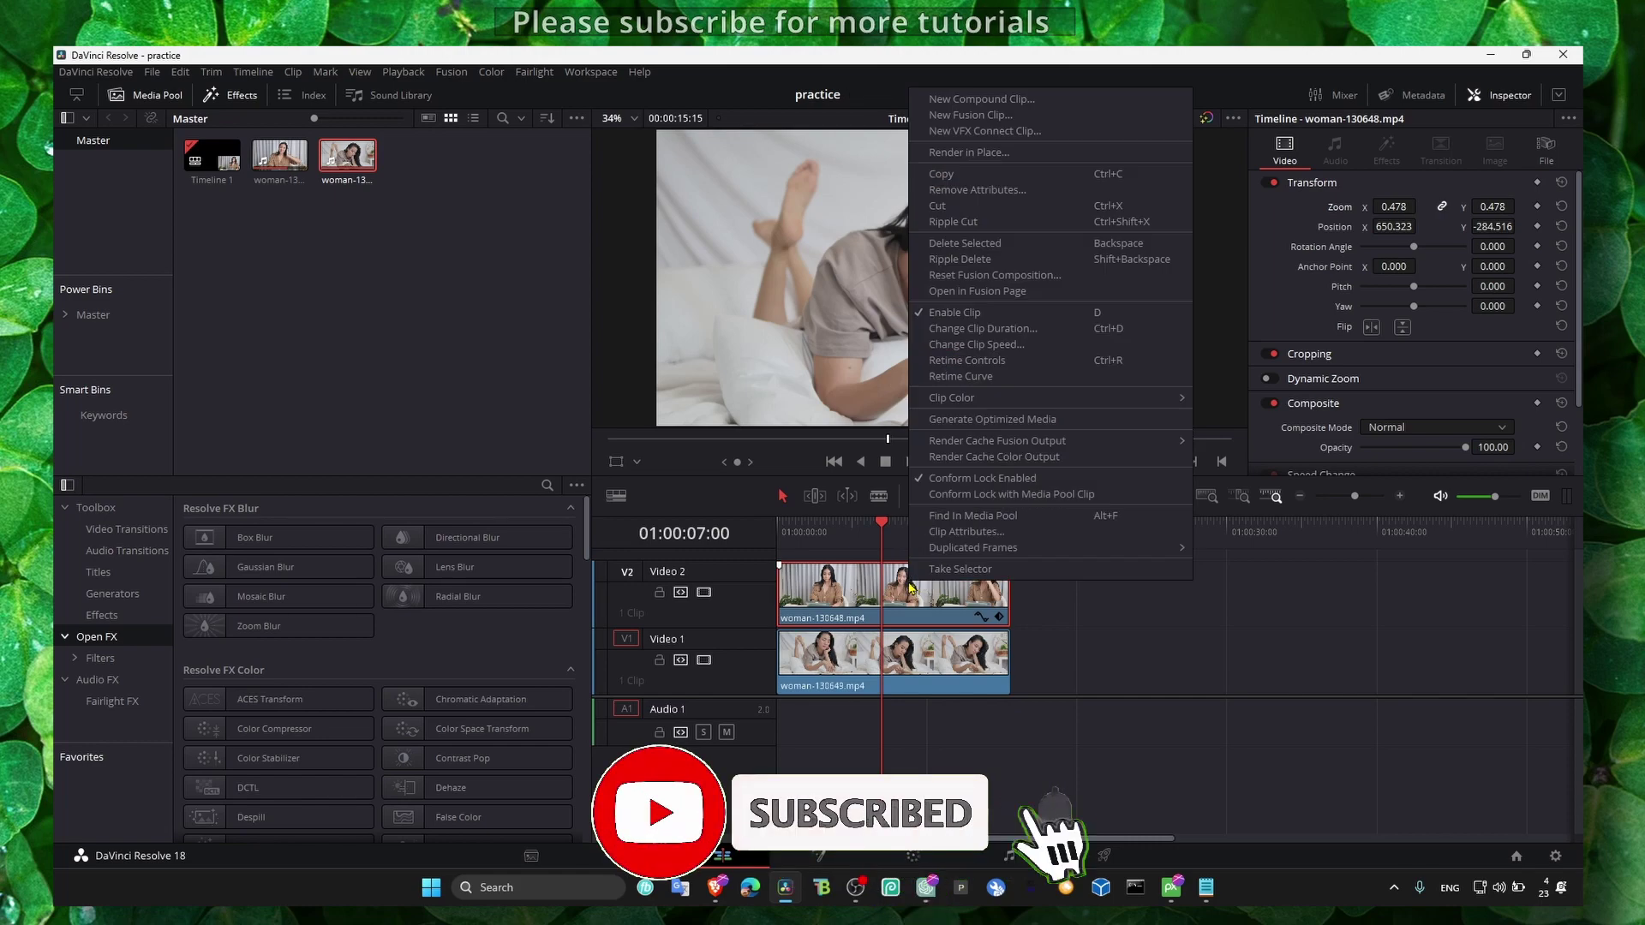
{"action": "left_click", "coordinate": [977, 292]}
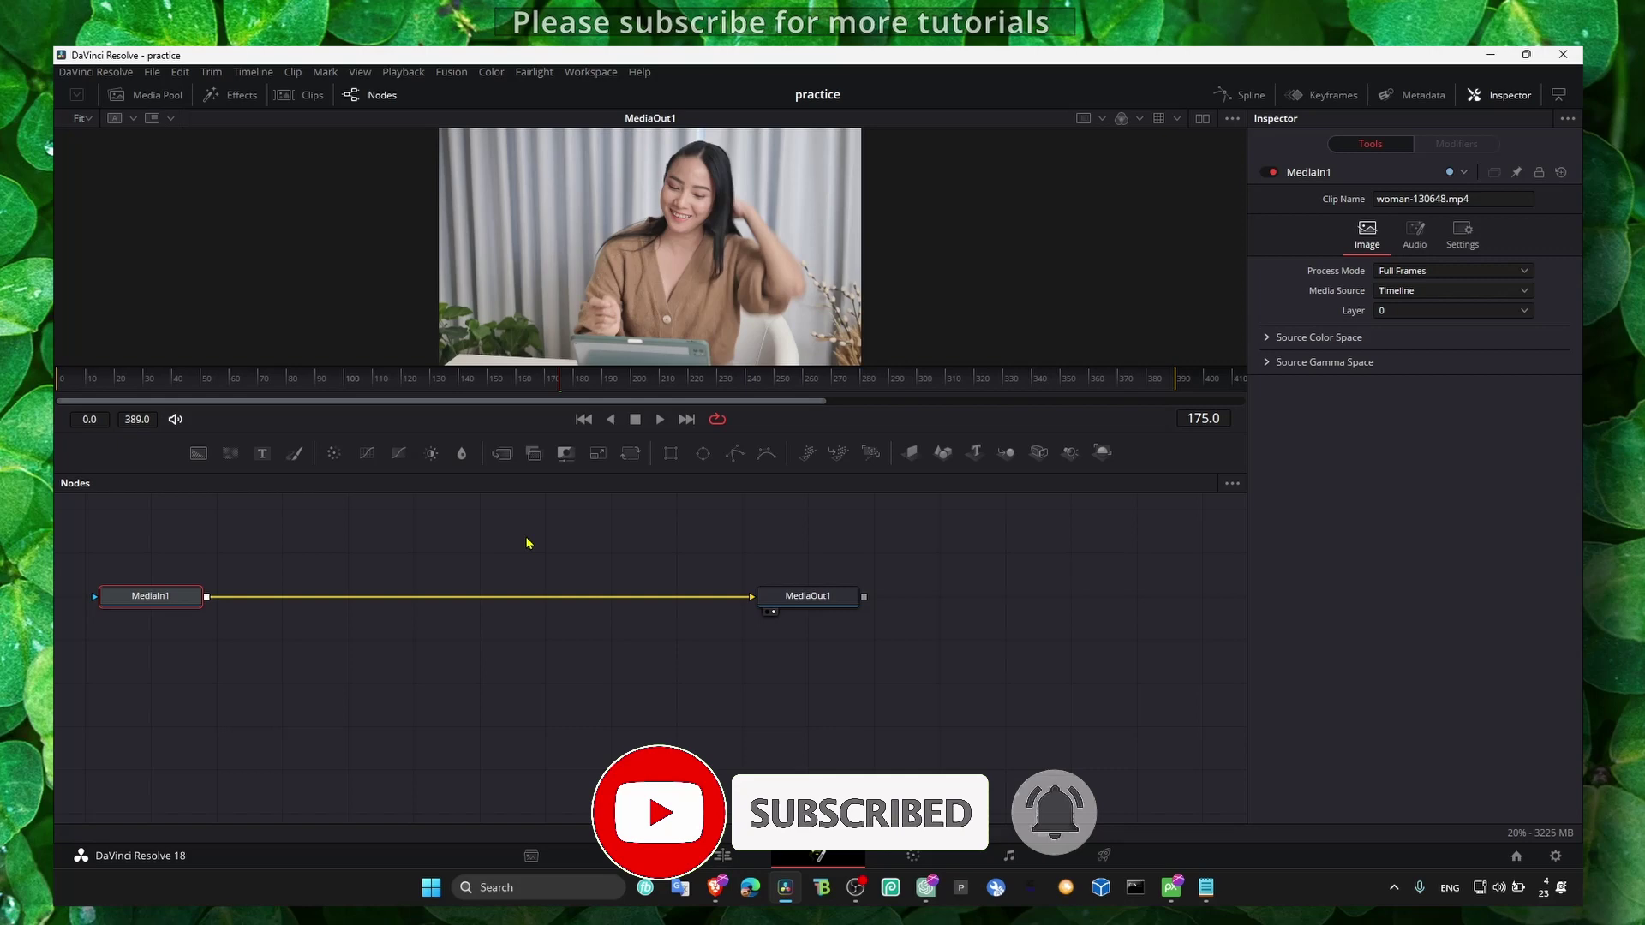
{"action": "left_click_drag", "start_coordinate": [422, 559], "coordinate": [558, 679]}
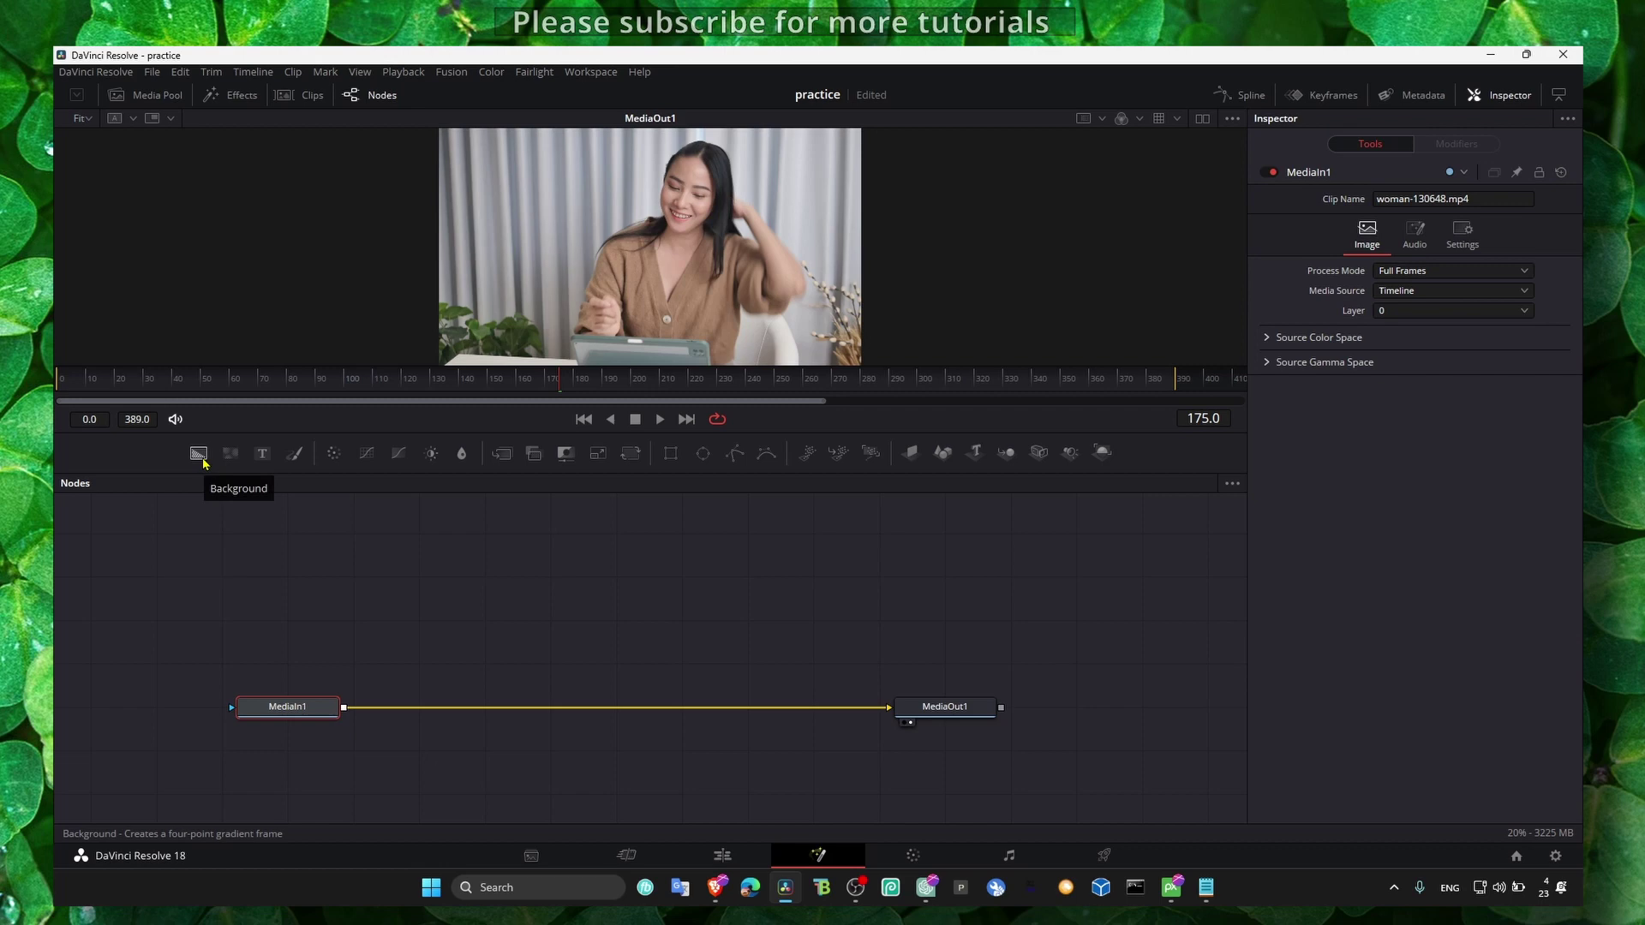
Step: Add a Background node, merge it over the MediaIn1 output, and place it below the Merge node
{"action": "left_click_drag", "start_coordinate": [204, 463], "coordinate": [305, 636]}
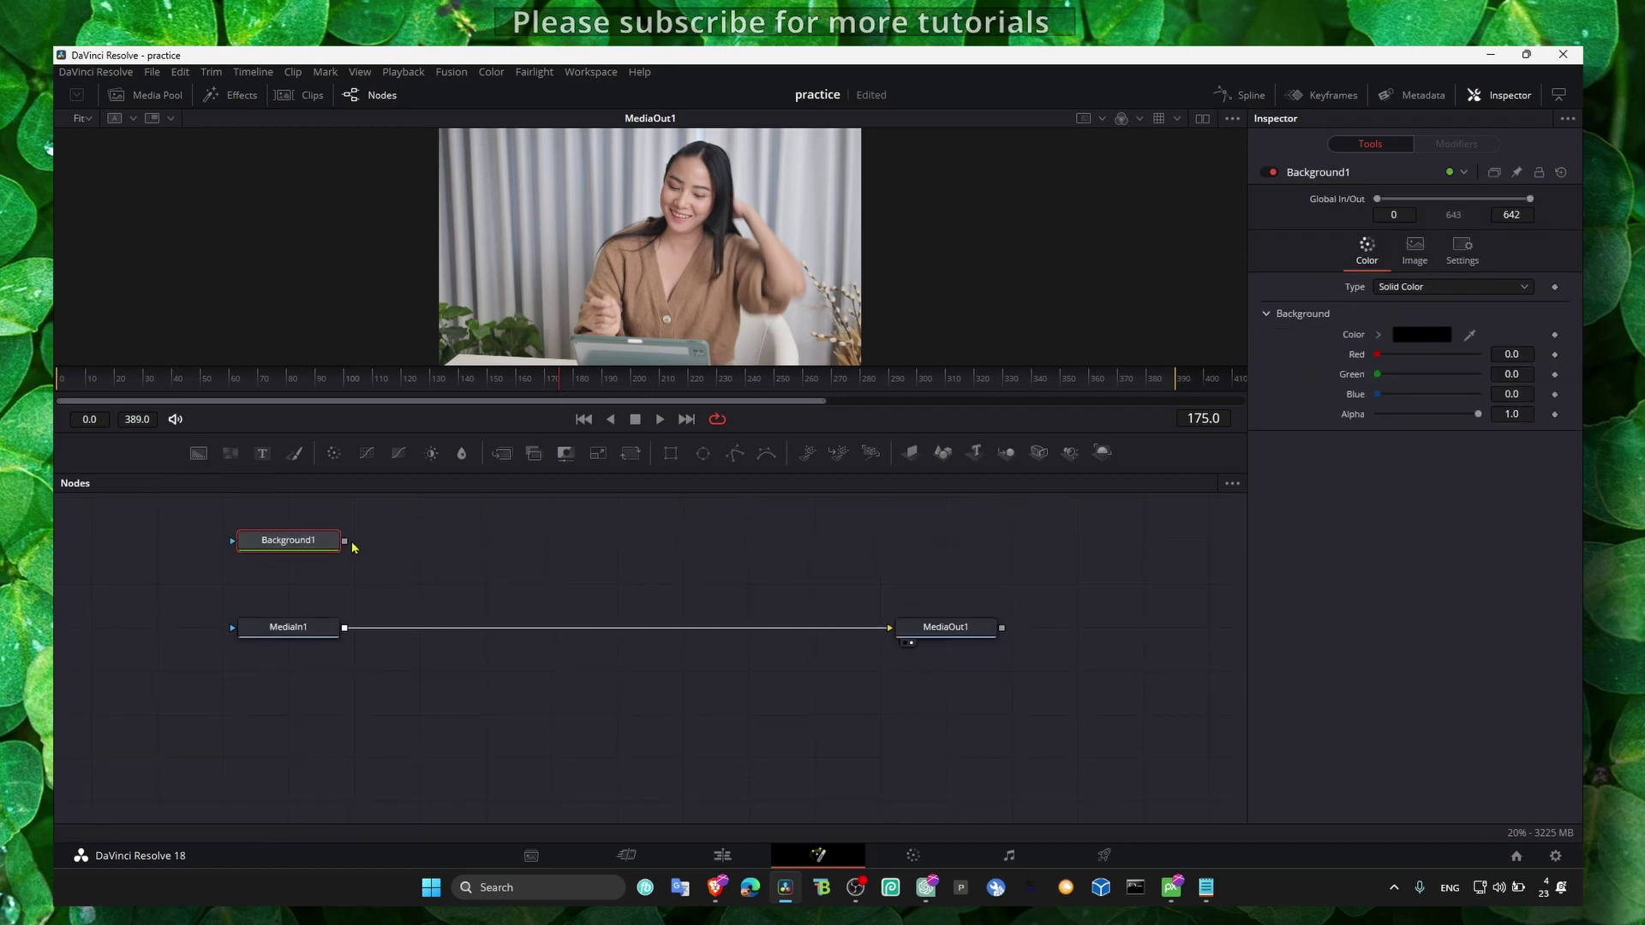
{"action": "left_click_drag", "start_coordinate": [345, 542], "coordinate": [345, 632]}
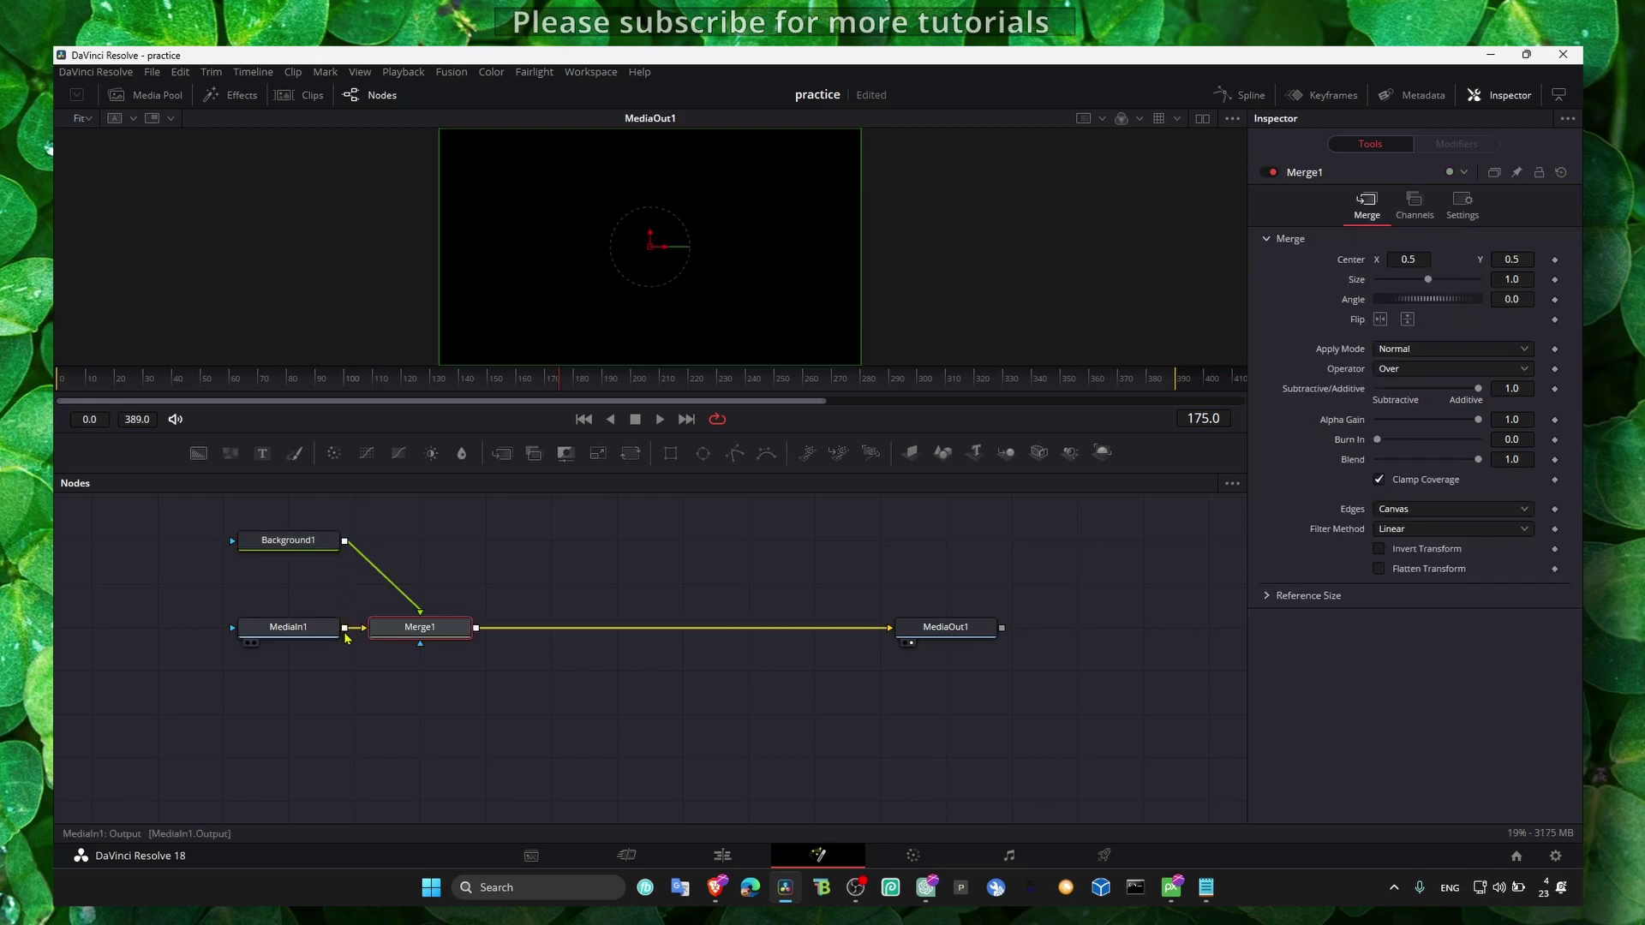
{"action": "left_click_drag", "start_coordinate": [287, 539], "coordinate": [425, 709]}
{"action": "left_click", "coordinate": [421, 540]}
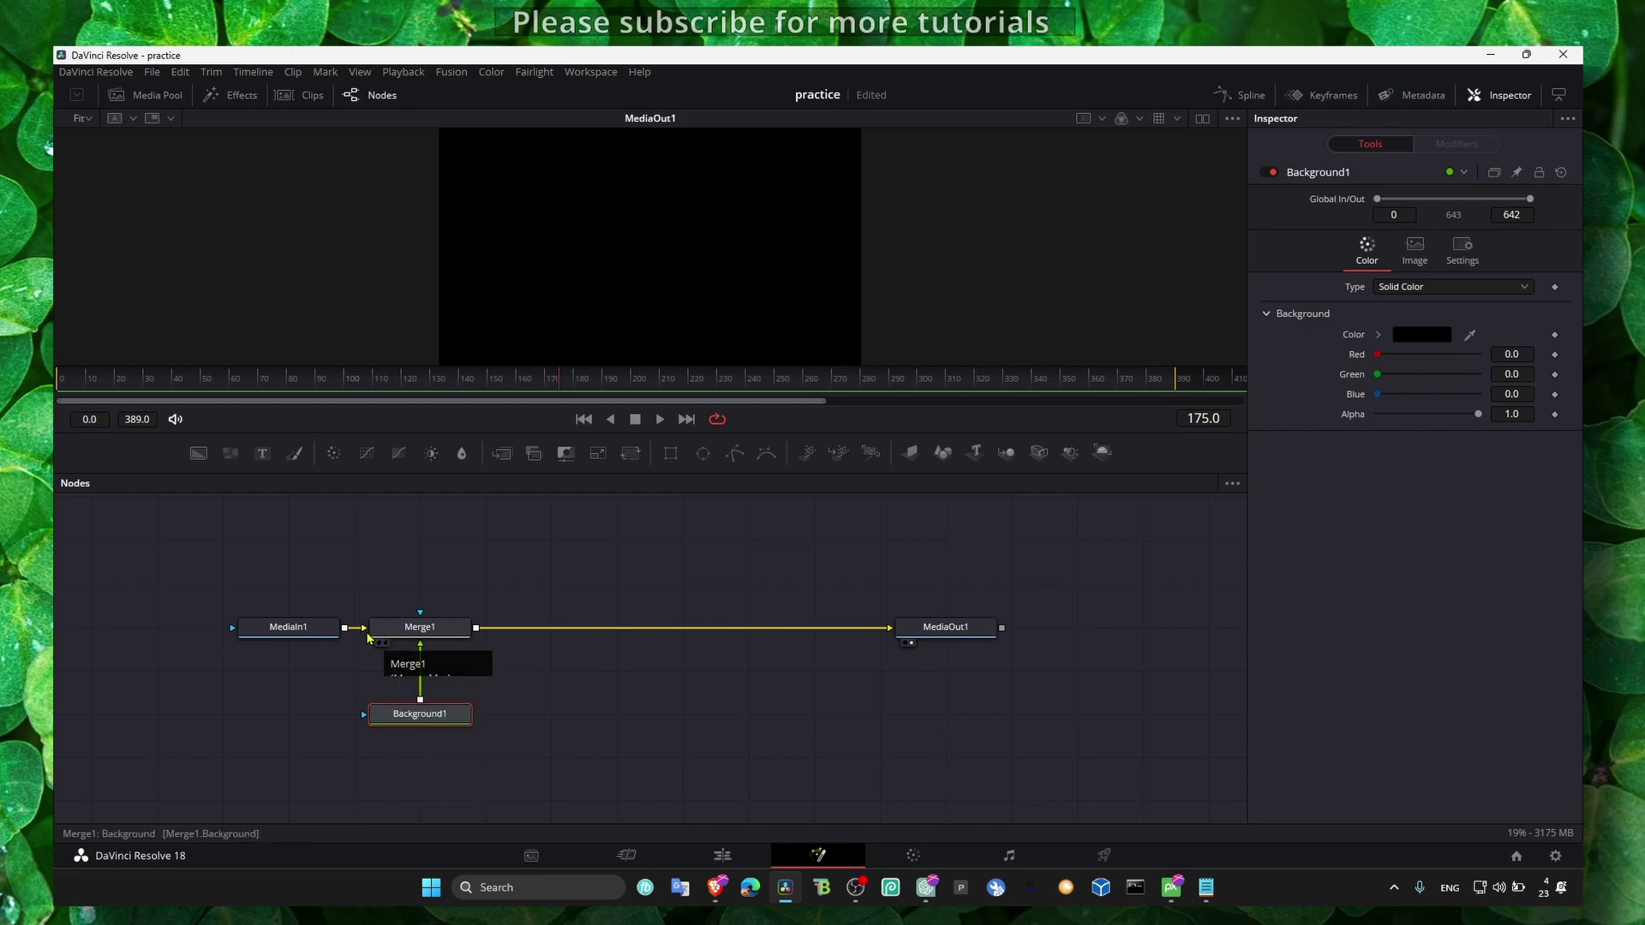
Step: Mask Merge1 with a new Ellipse node and swap the merge's inputs
{"action": "left_click", "coordinate": [410, 627]}
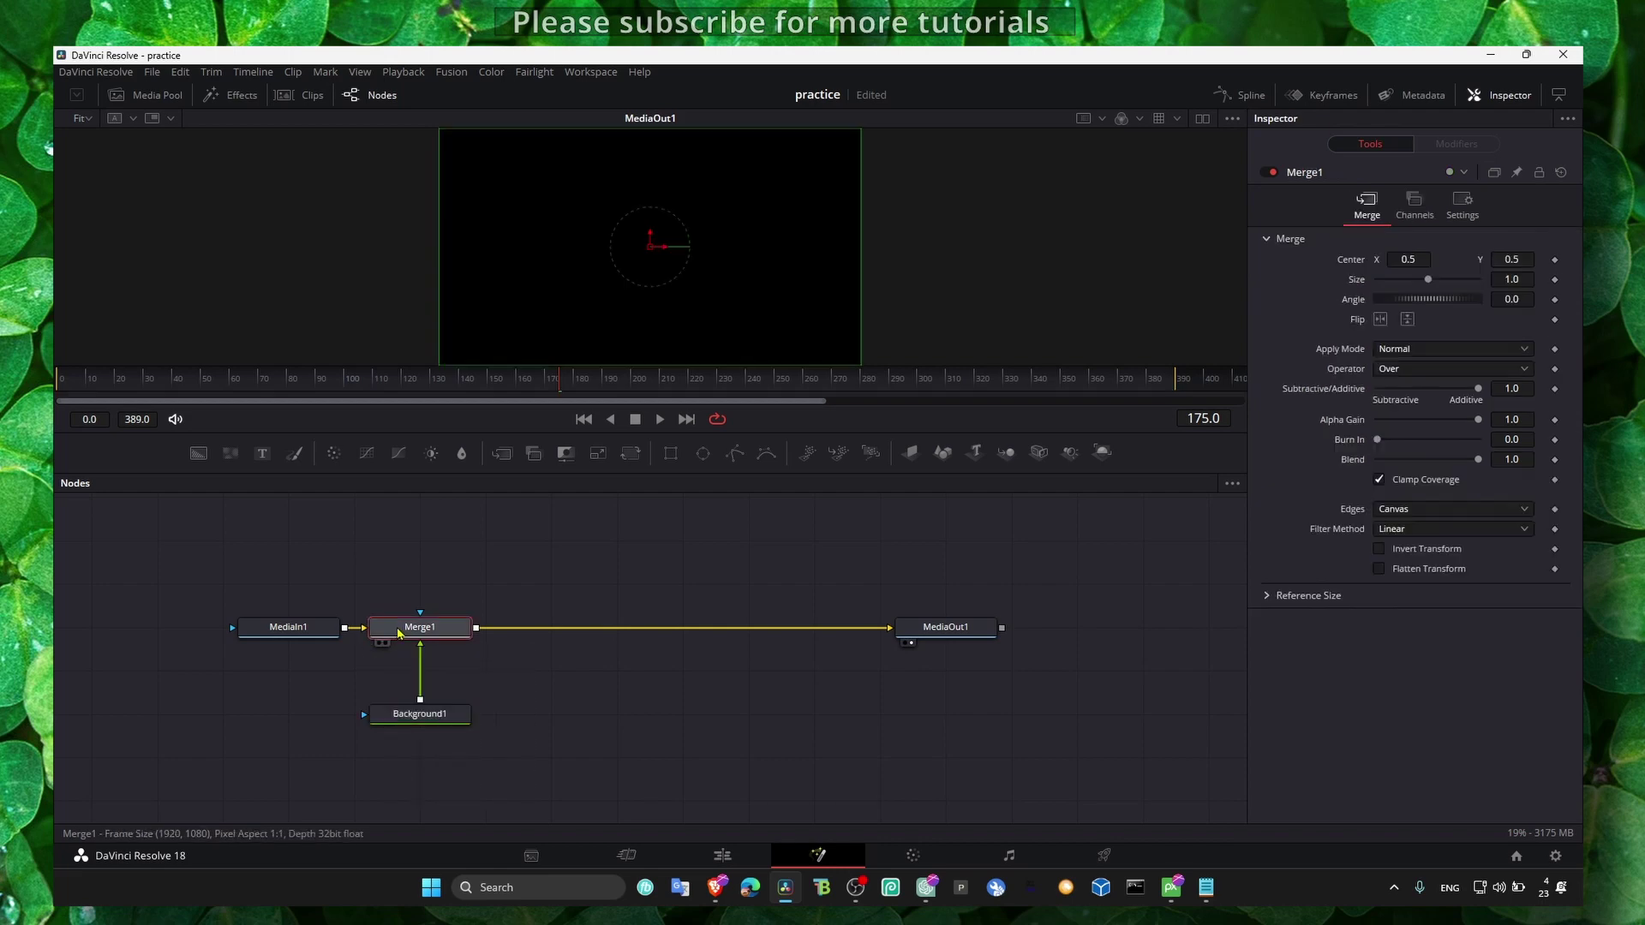
{"action": "left_click_drag", "start_coordinate": [703, 453], "coordinate": [420, 615]}
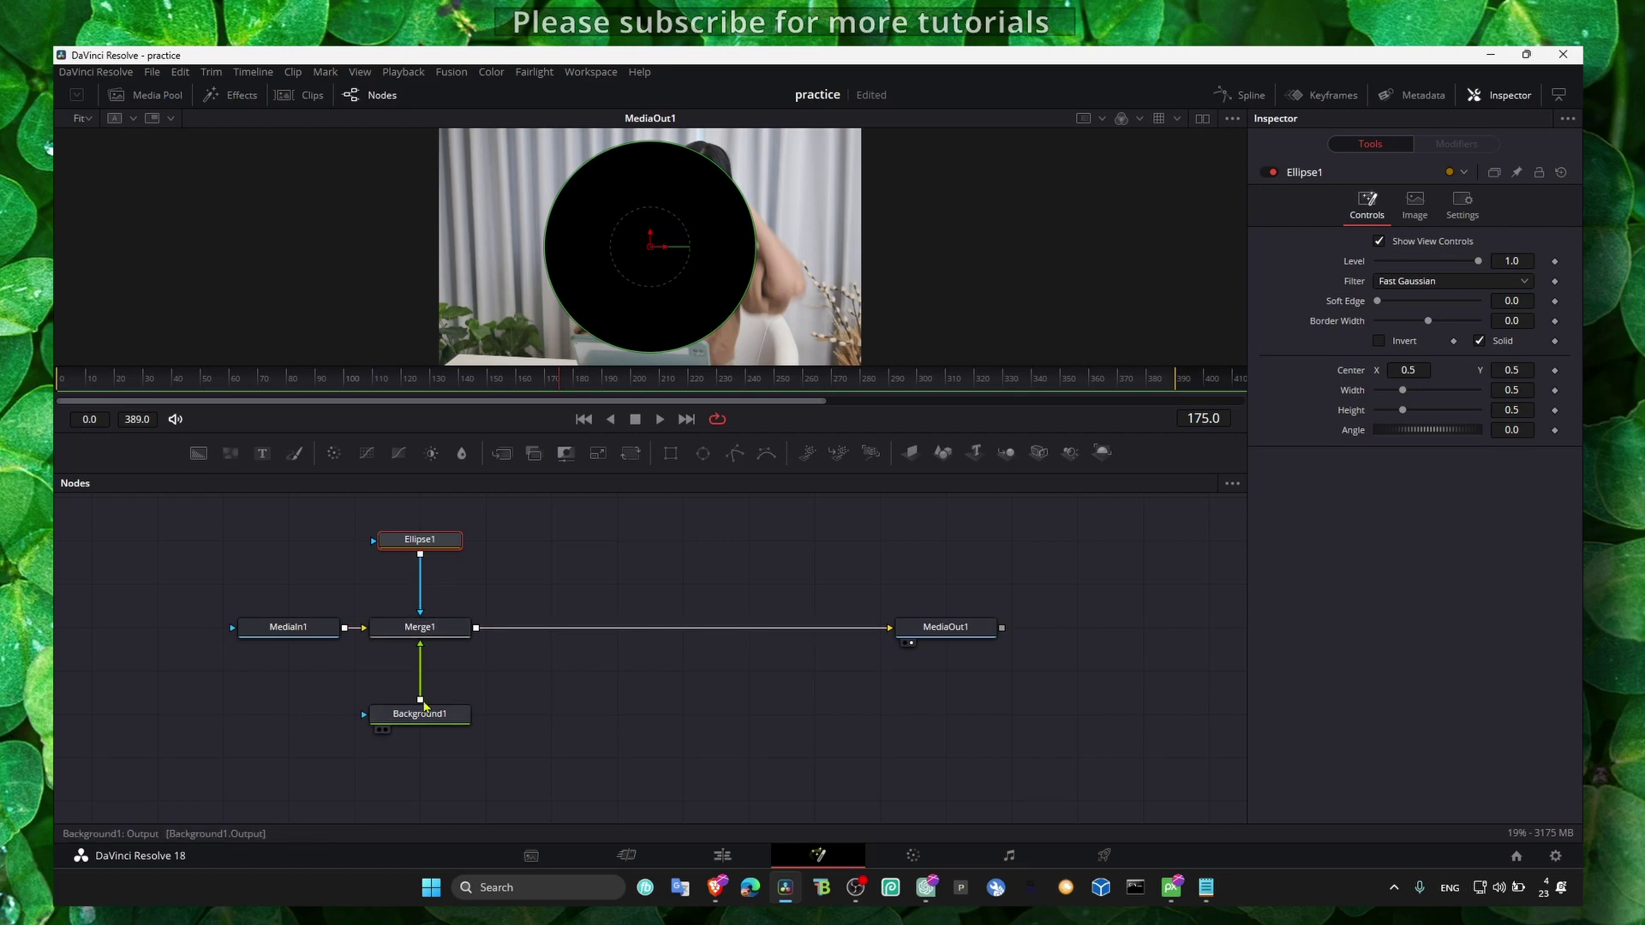
{"action": "left_click", "coordinate": [417, 630]}
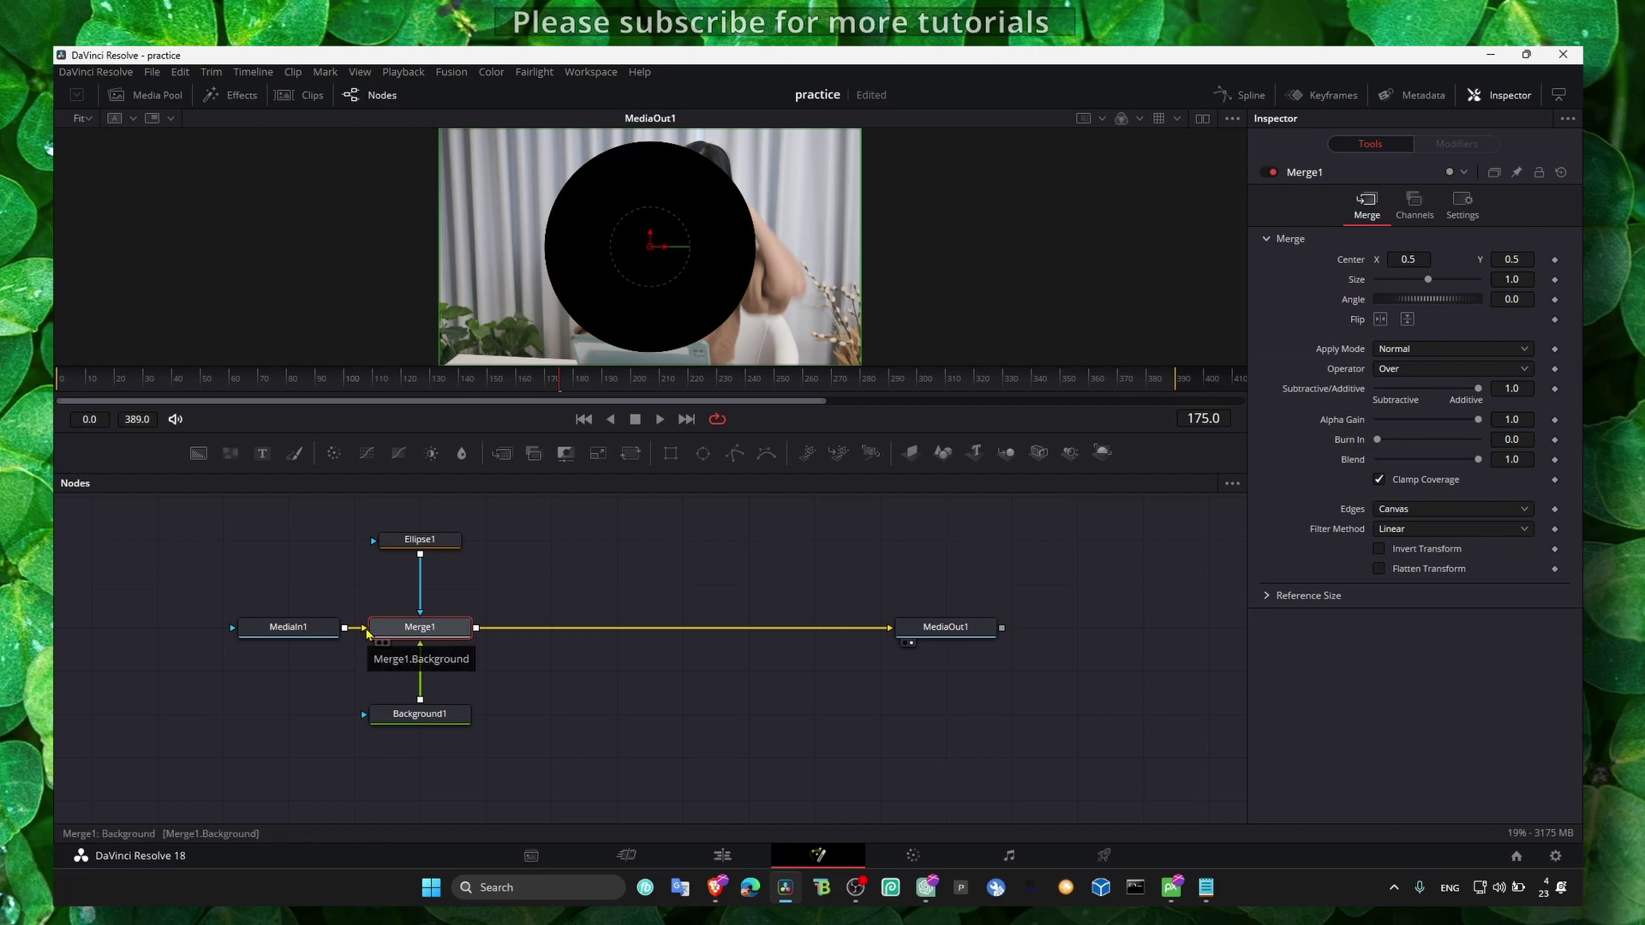
{"action": "right_click", "coordinate": [386, 628]}
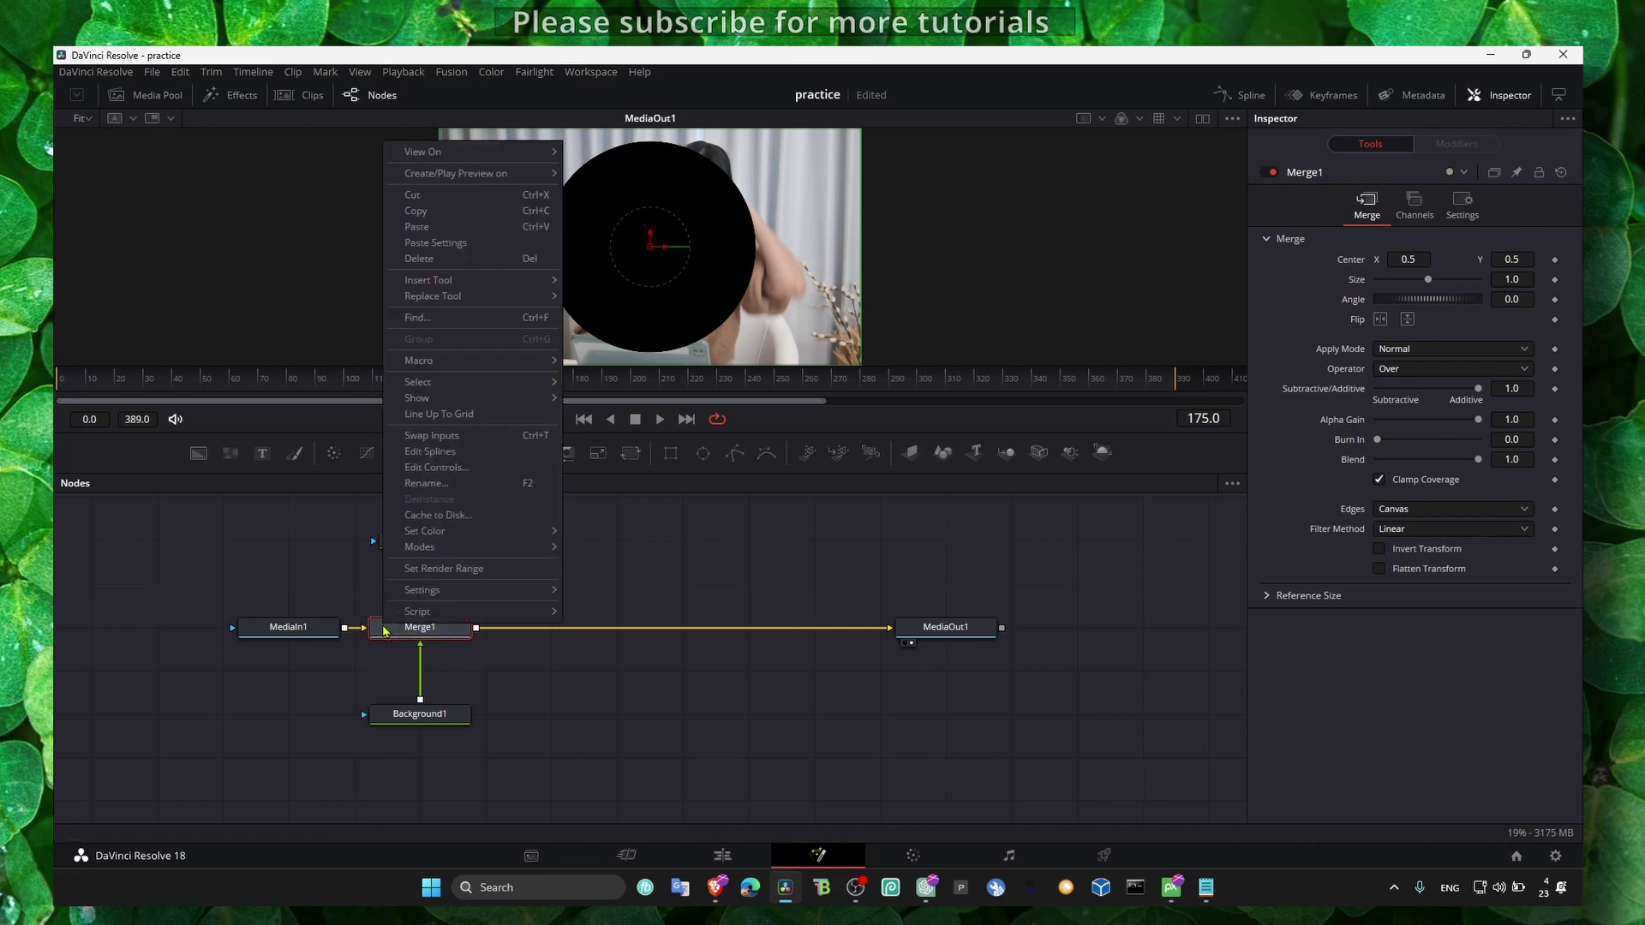
{"action": "left_click", "coordinate": [443, 445]}
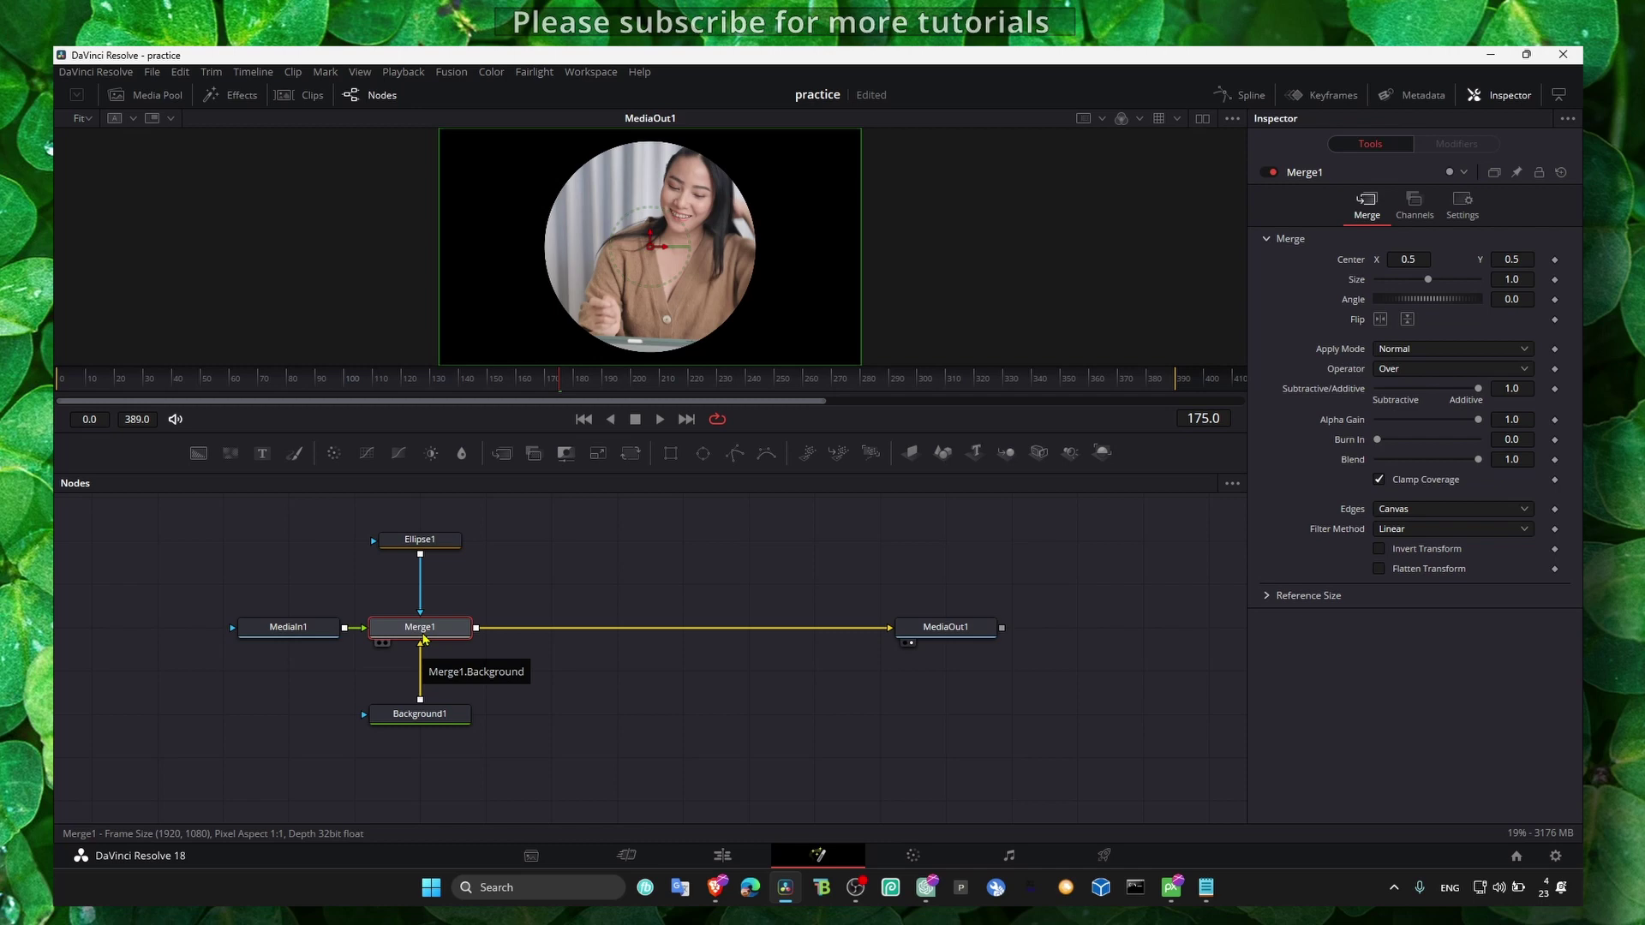
Step: Set the alpha of Background1 to 0.0 so the area around the circle is transparent
{"action": "left_click", "coordinate": [297, 628]}
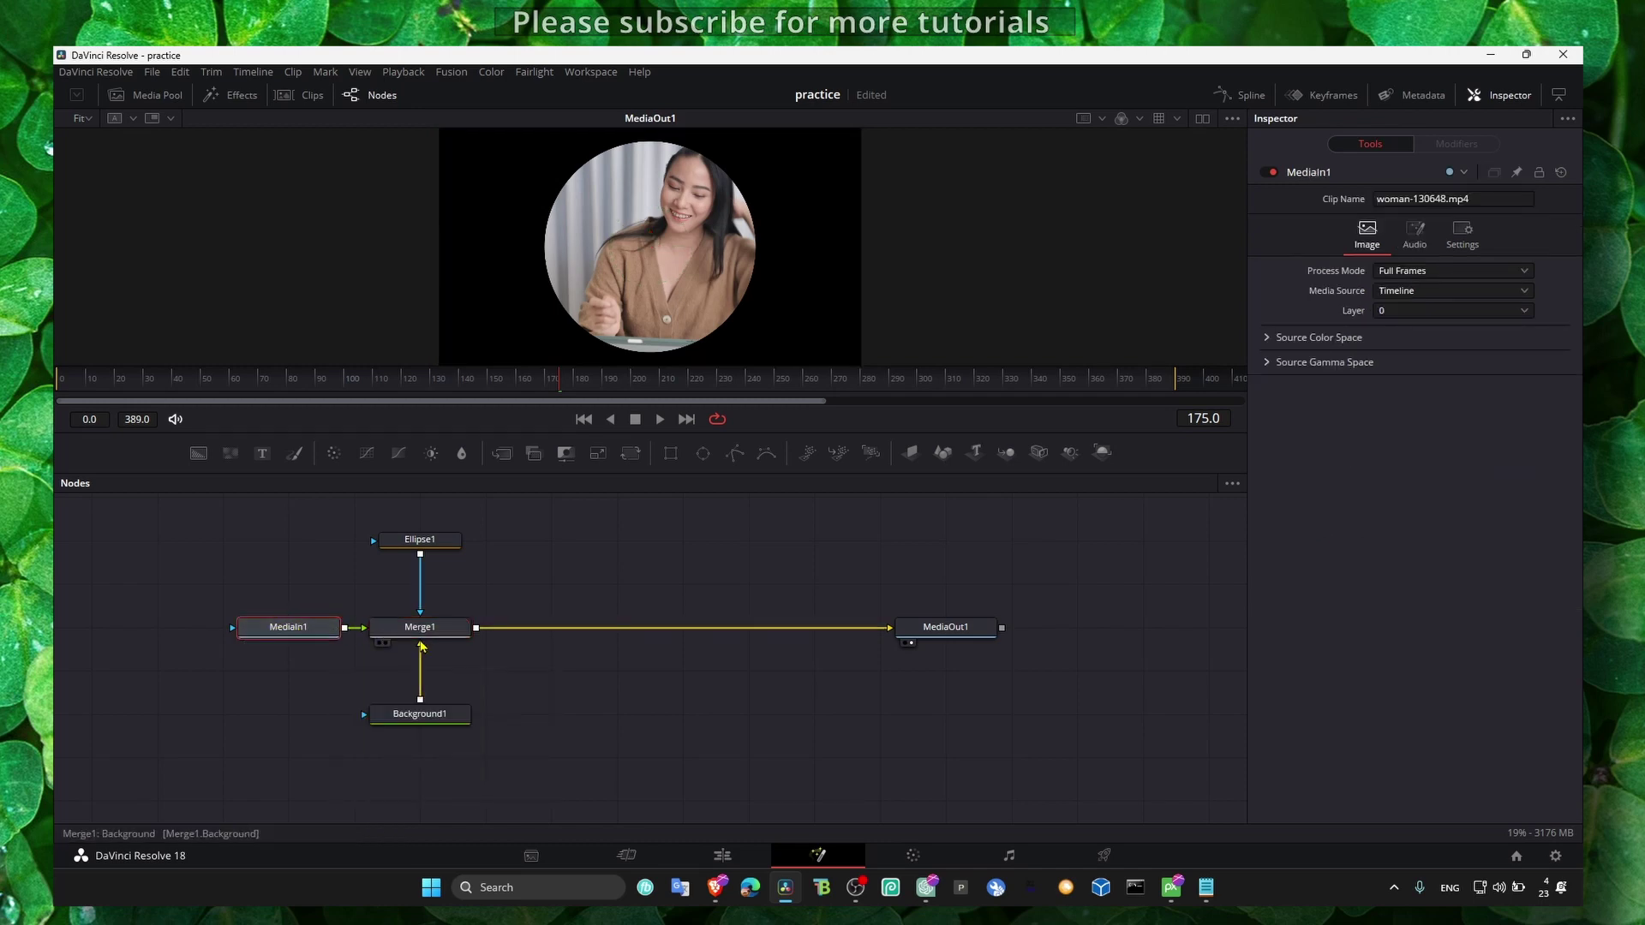
{"action": "left_click", "coordinate": [415, 718]}
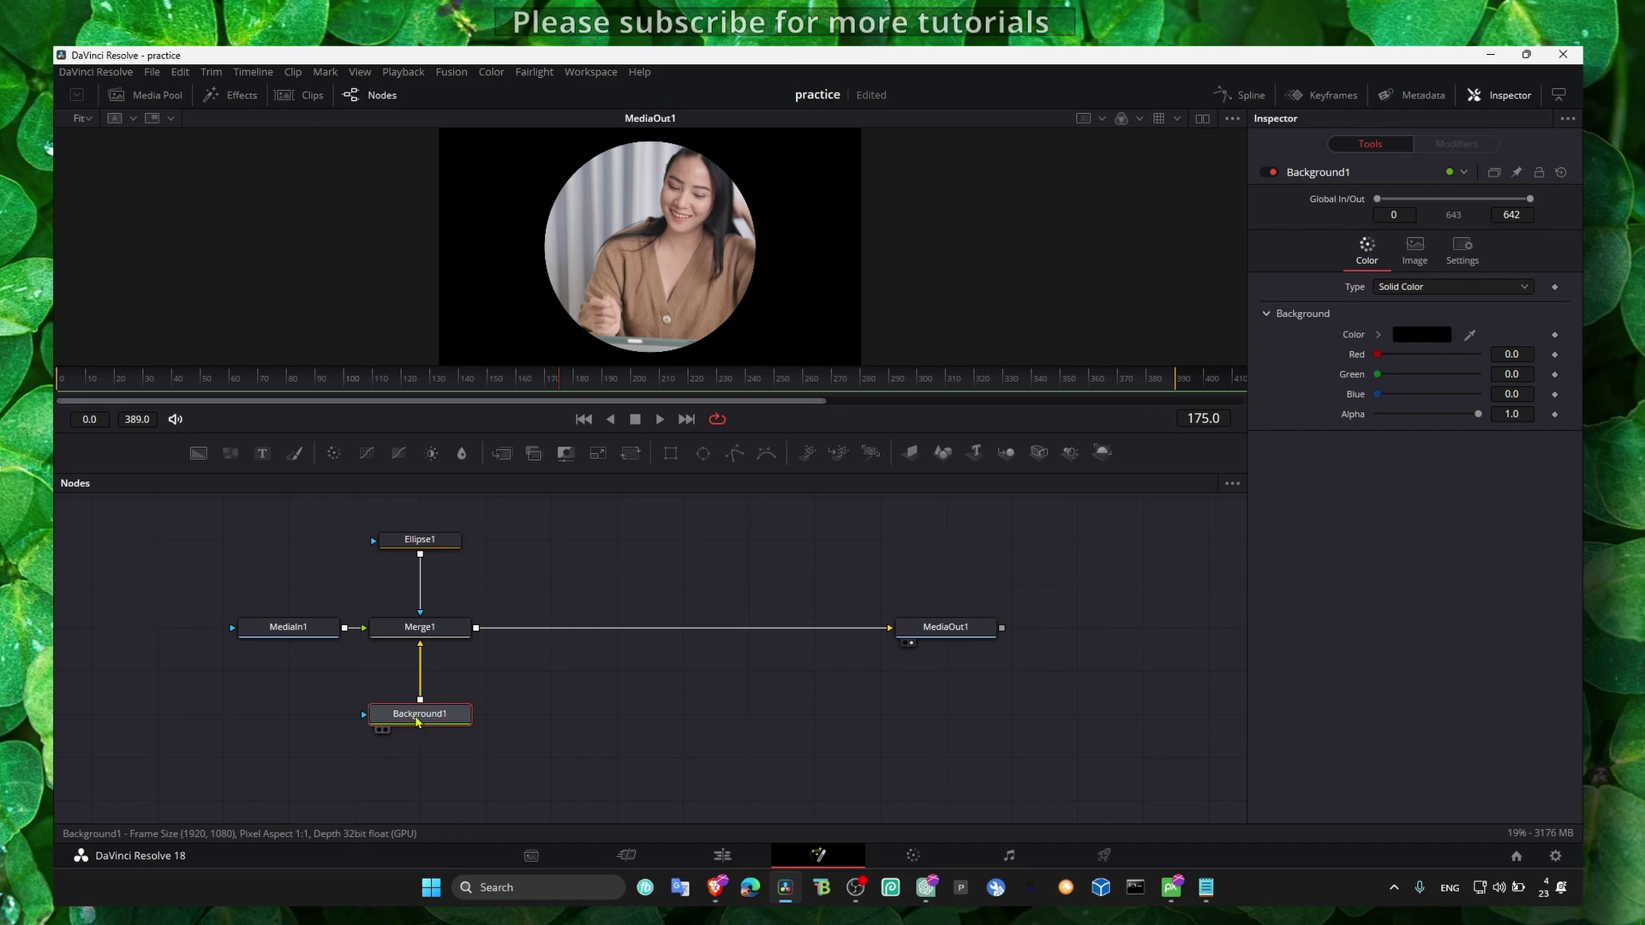
{"action": "left_click", "coordinate": [427, 635]}
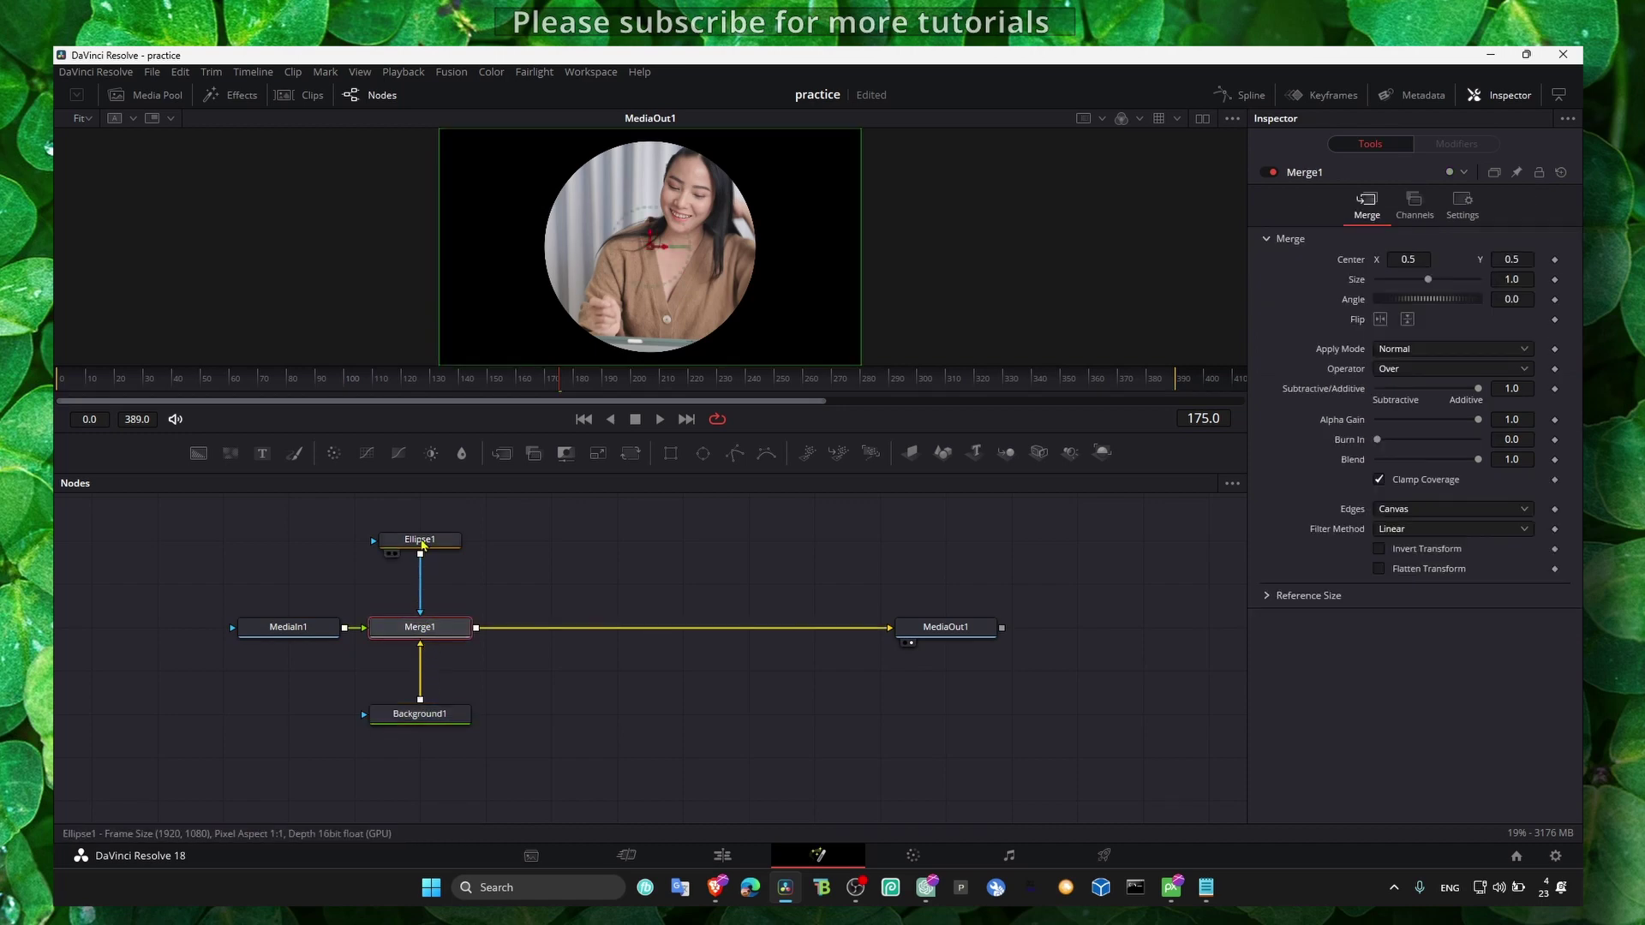
{"action": "left_click", "coordinate": [429, 715]}
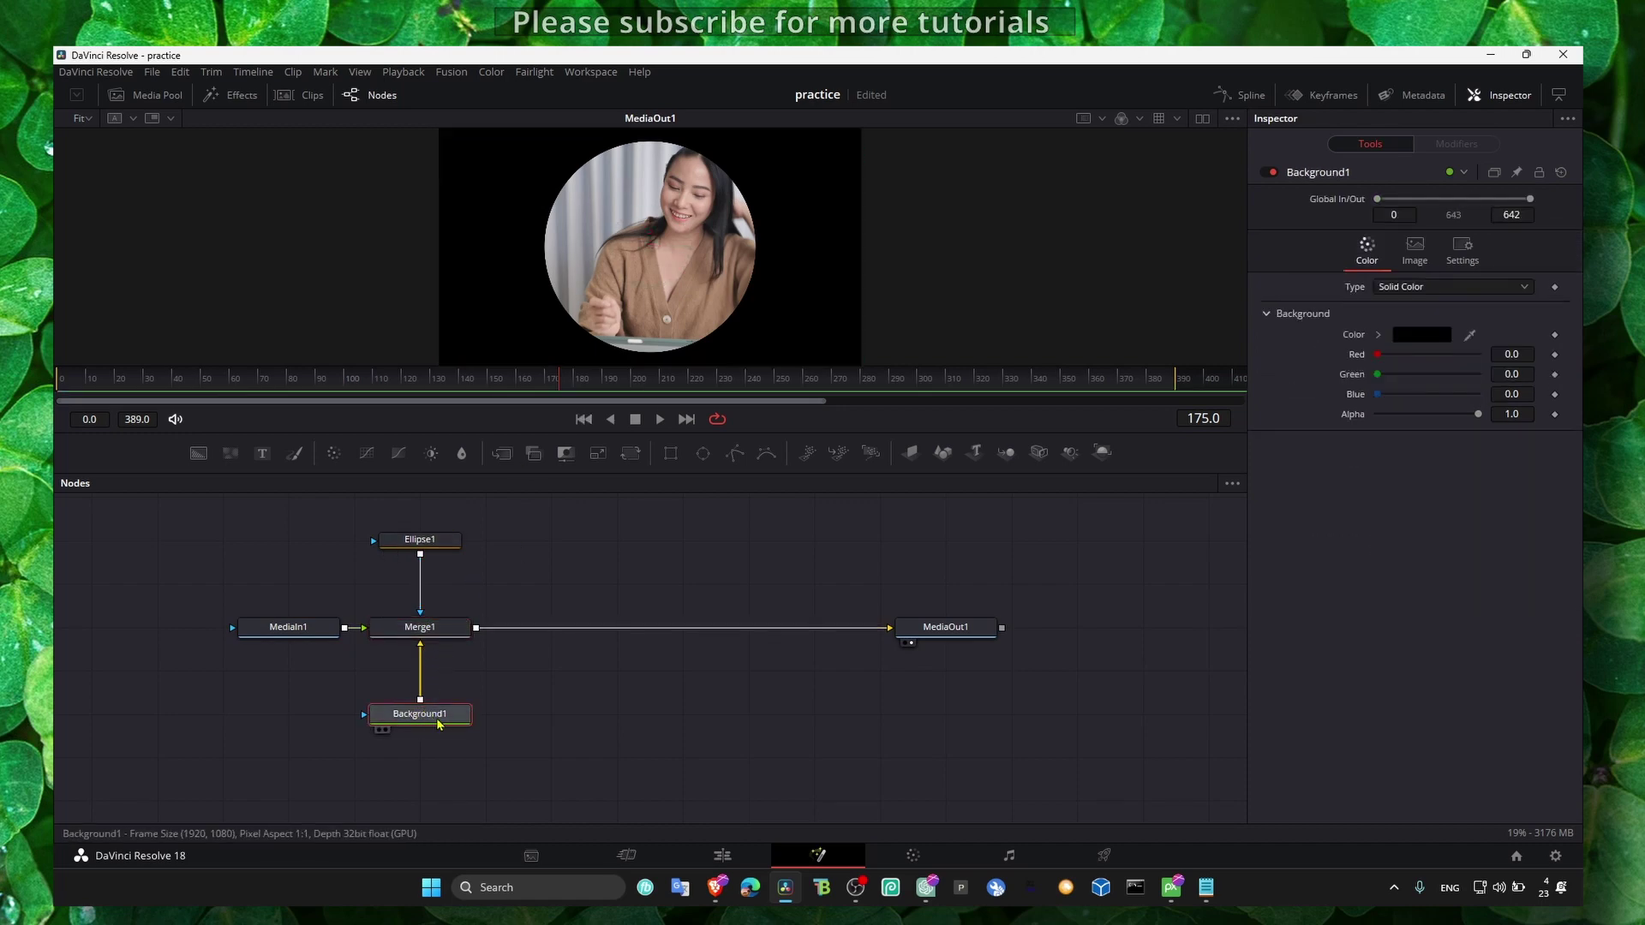
{"action": "left_click_drag", "start_coordinate": [1480, 415], "coordinate": [1371, 416]}
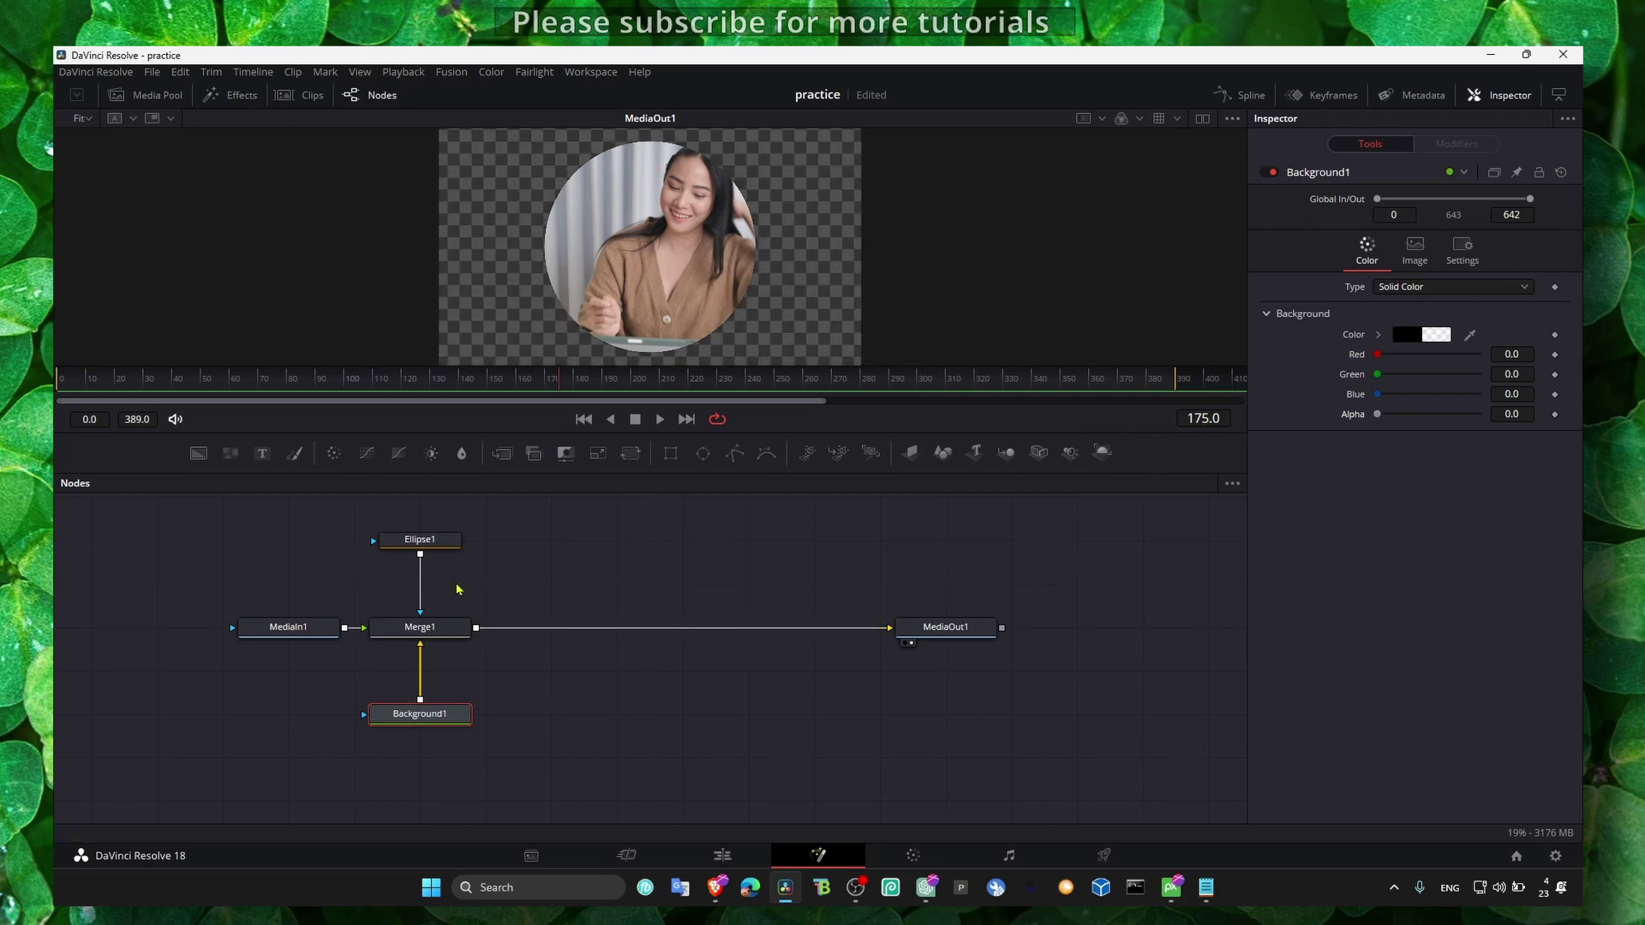
Step: Paste an instance of the Ellipse1 node into the empty area between Ellipse1 and MediaOut1
{"action": "left_click_drag", "start_coordinate": [539, 585], "coordinate": [509, 669]}
{"action": "left_click", "coordinate": [413, 627]}
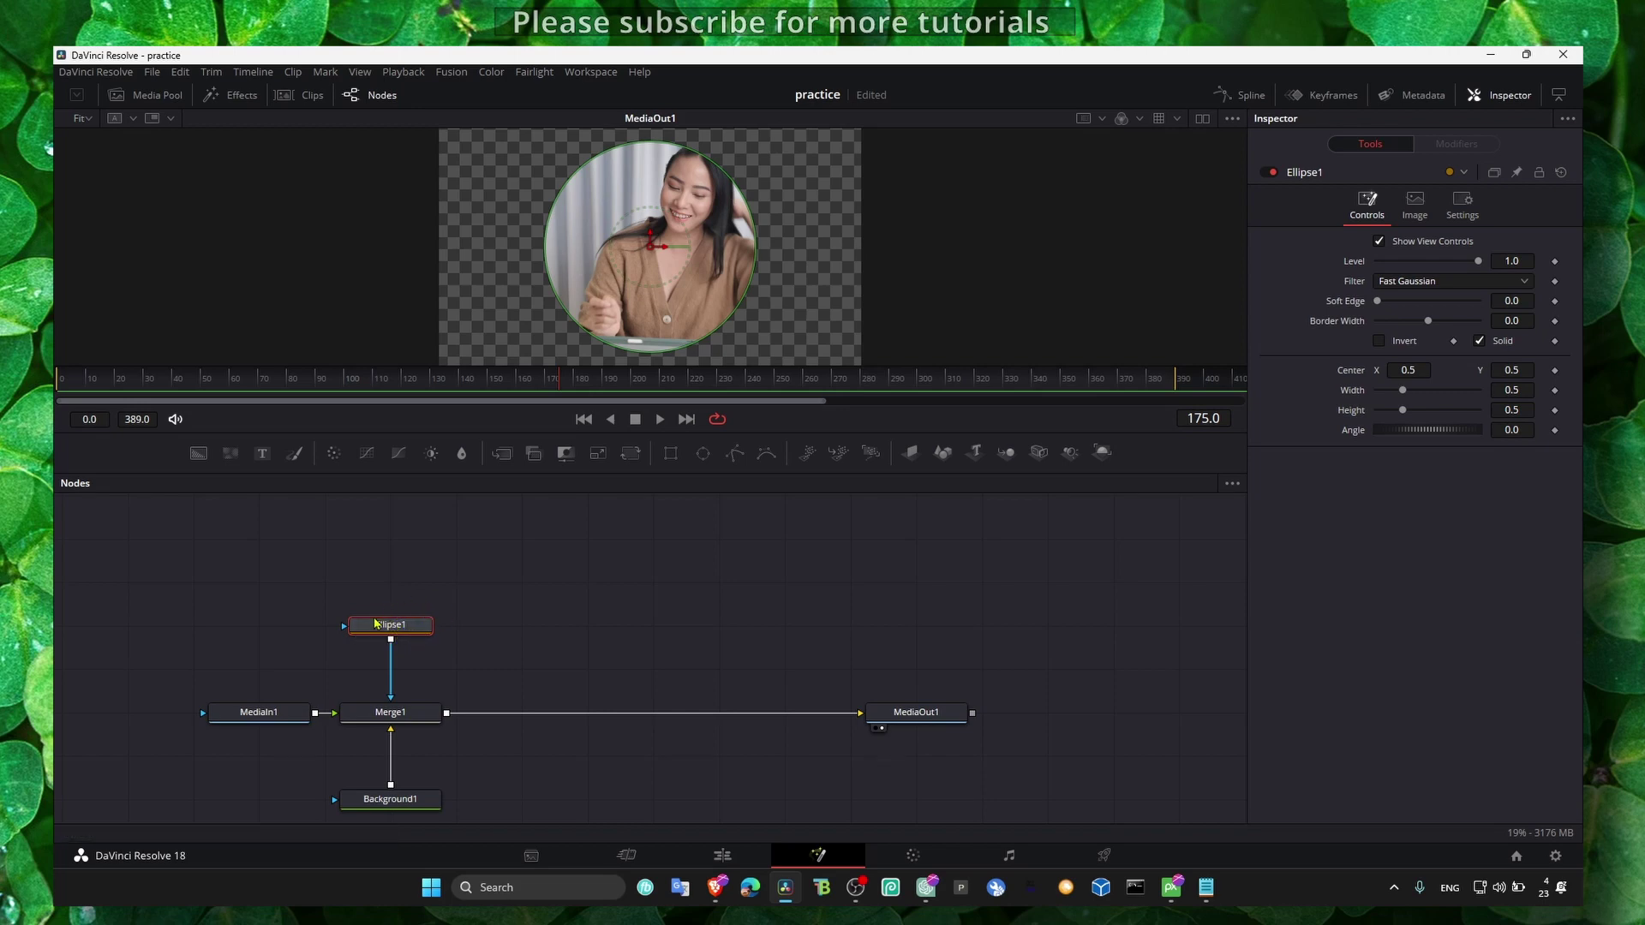
{"action": "mouse_move", "coordinate": [392, 627]}
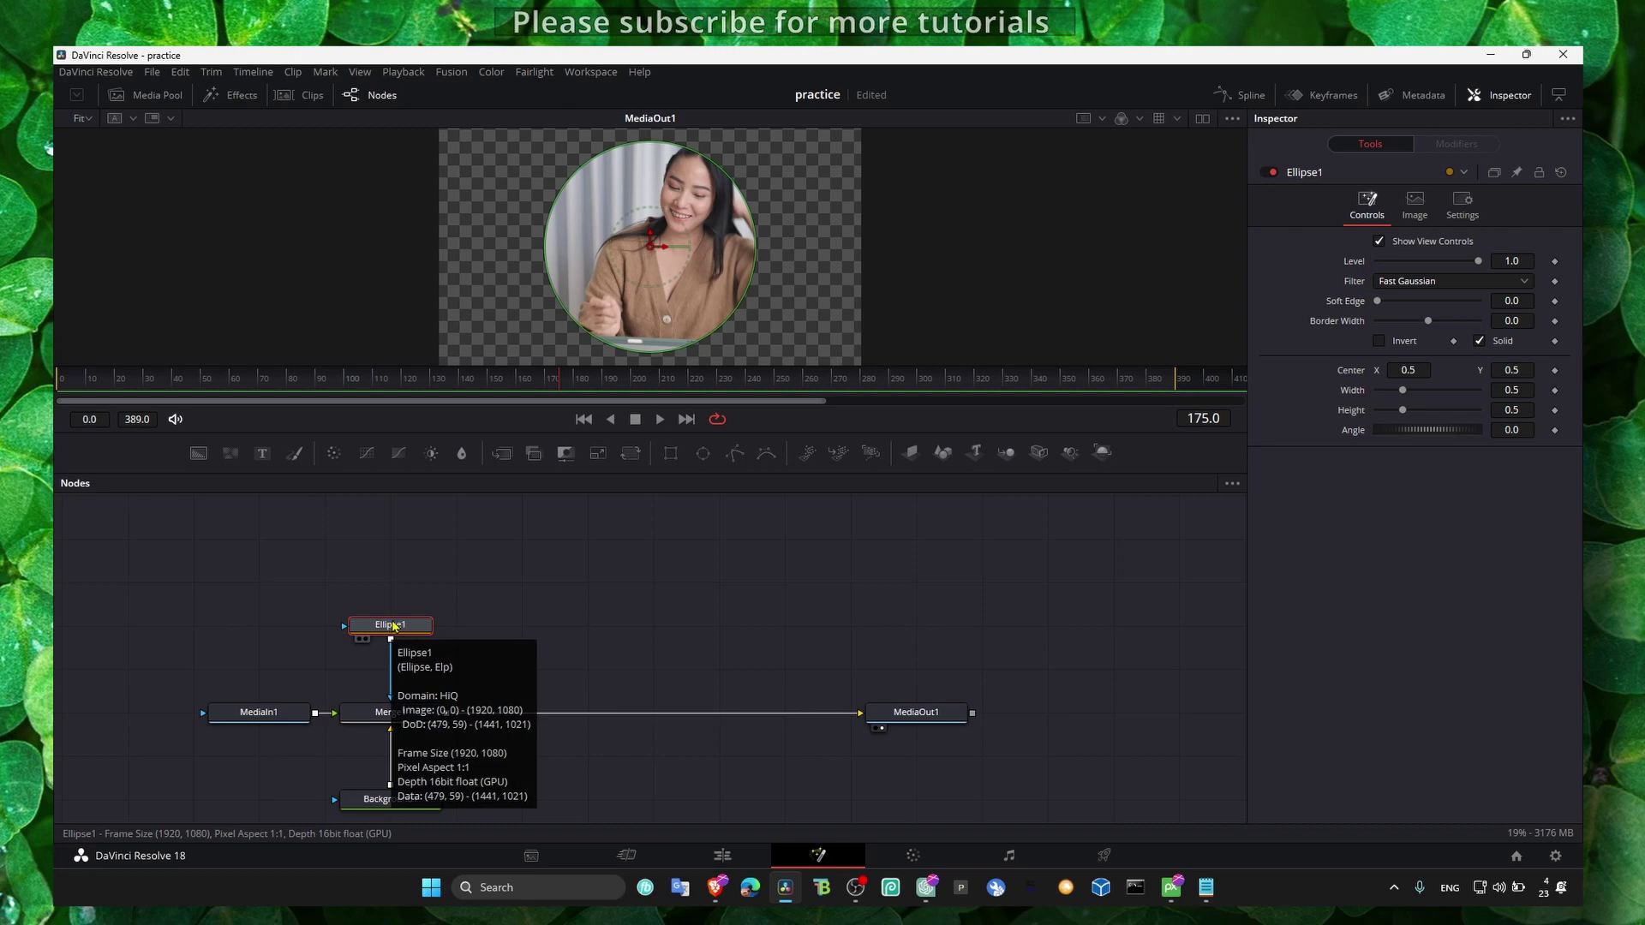
{"action": "left_click", "coordinate": [576, 628]}
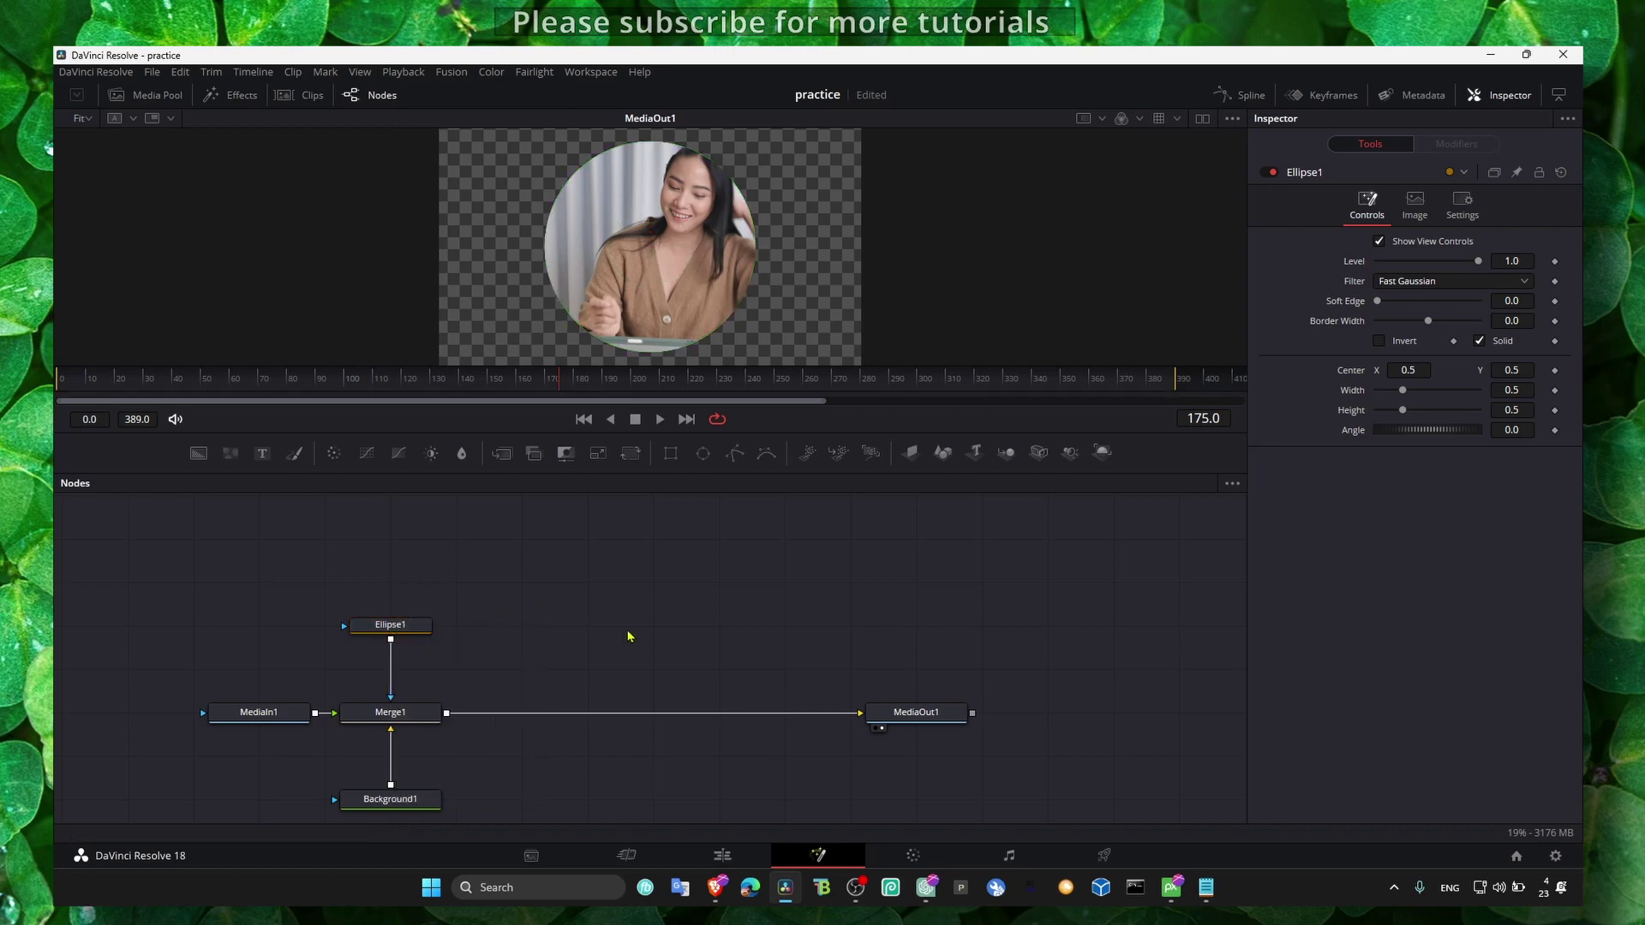
{"action": "key", "text": "ctrl+shift+v"}
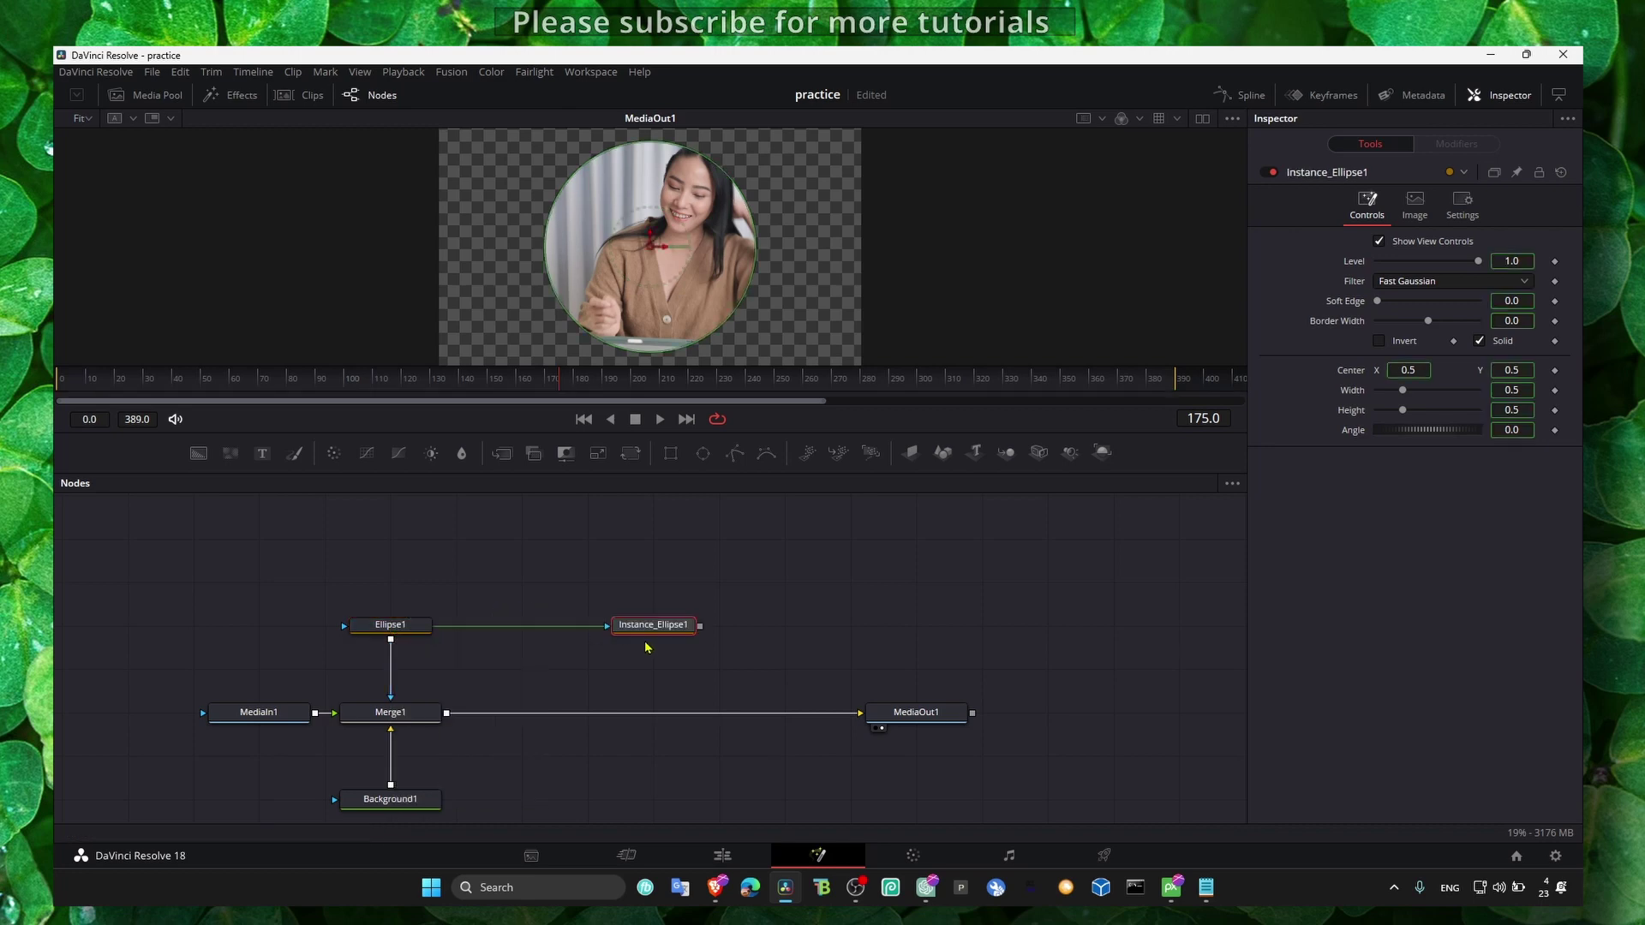
{"action": "key", "text": "ctrl+shift+v"}
{"action": "key", "text": "Delete"}
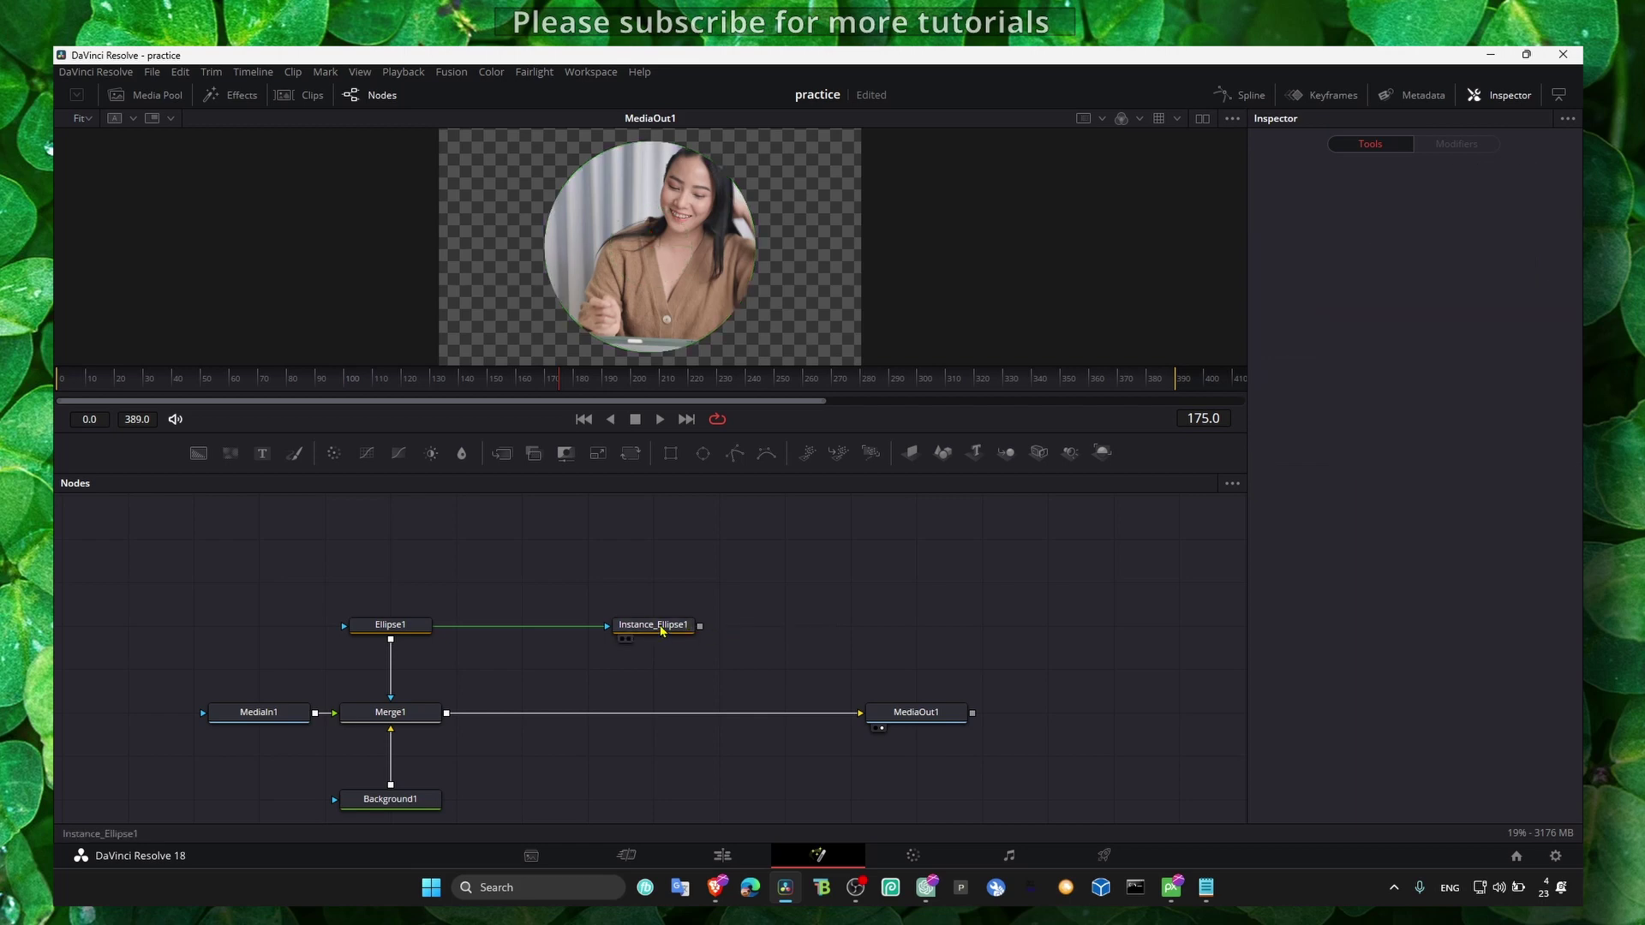
Step: Deinstance the Border Width and Solid parameters of Instance_Ellipse1
{"action": "left_click", "coordinate": [621, 631]}
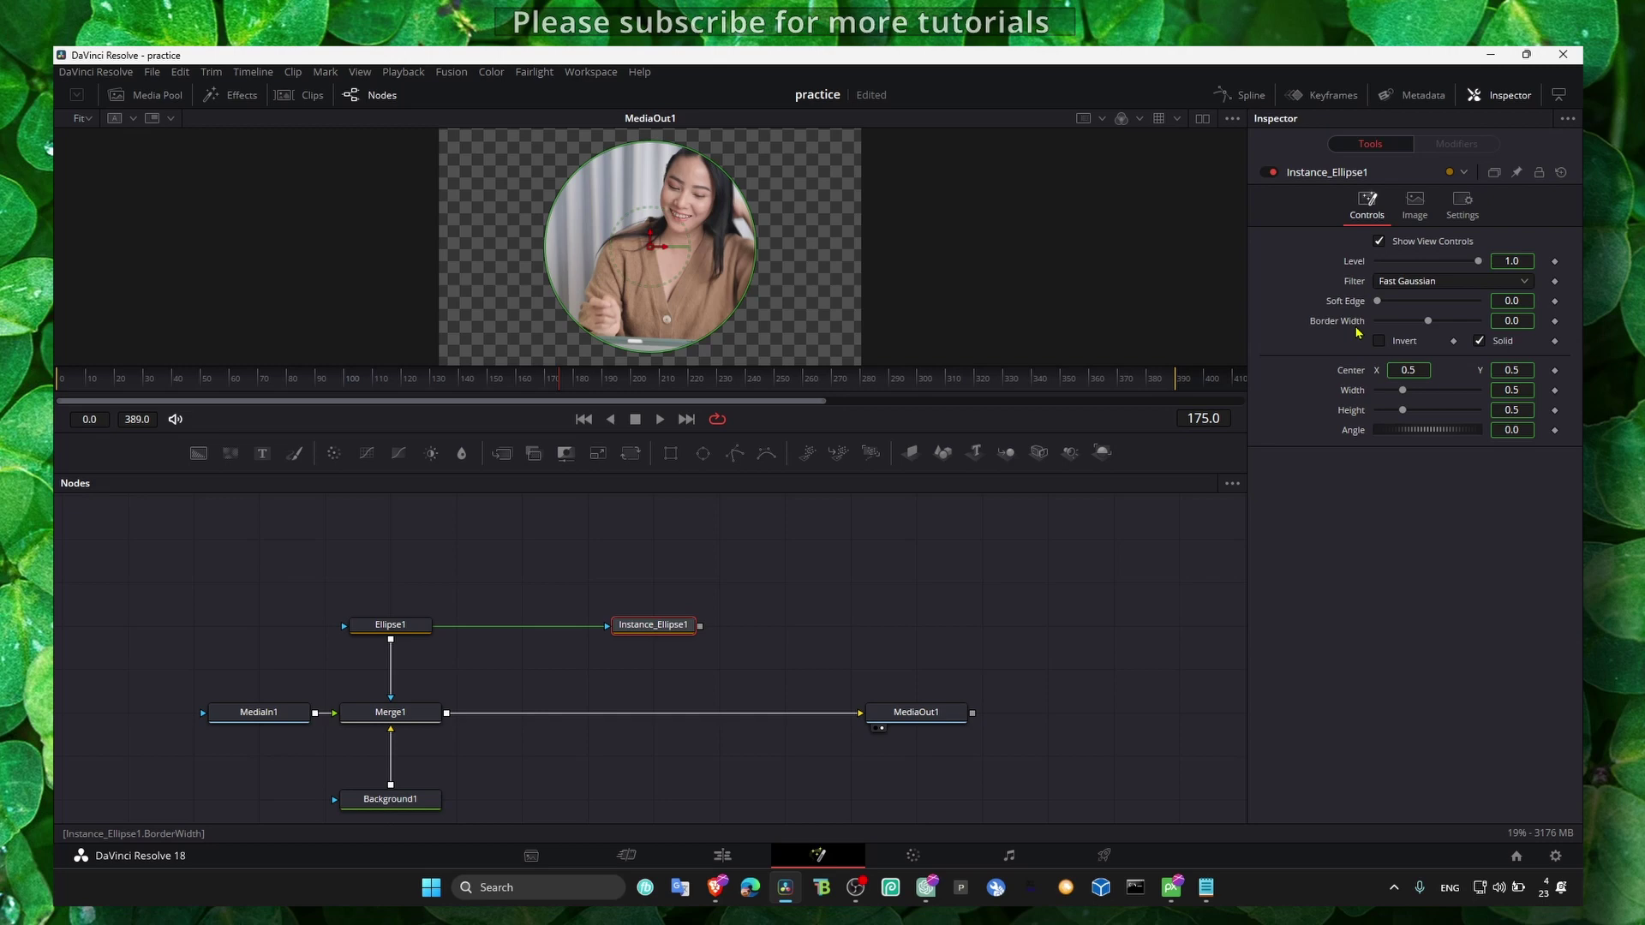
{"action": "right_click", "coordinate": [1480, 330]}
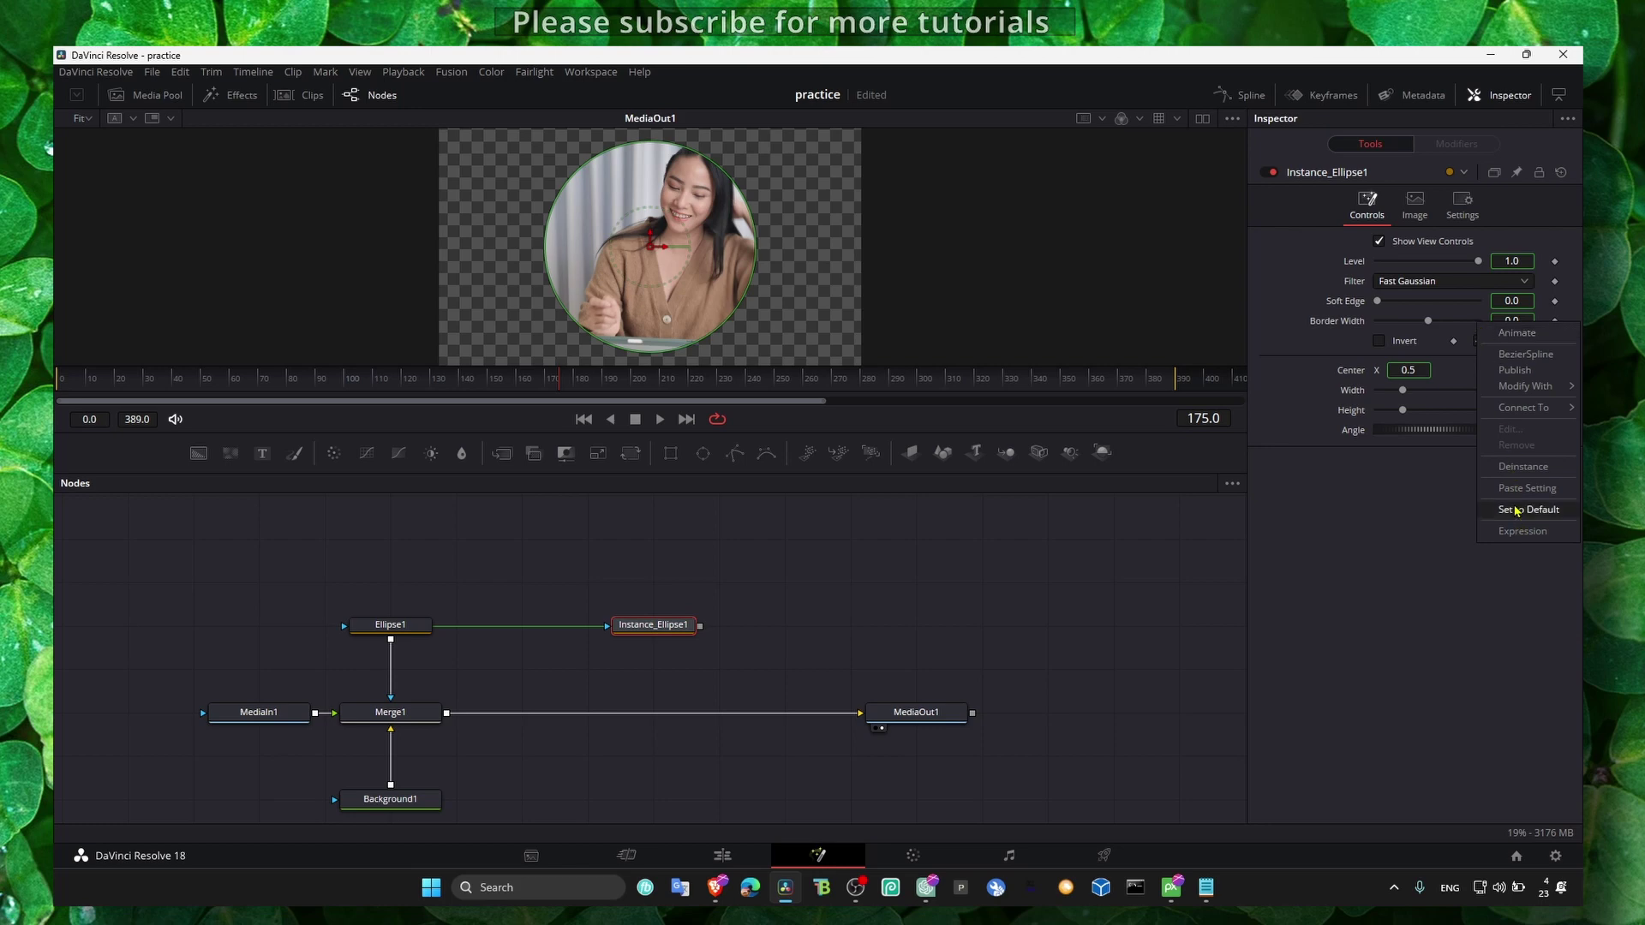
{"action": "left_click", "coordinate": [1523, 466]}
{"action": "right_click", "coordinate": [1481, 341]}
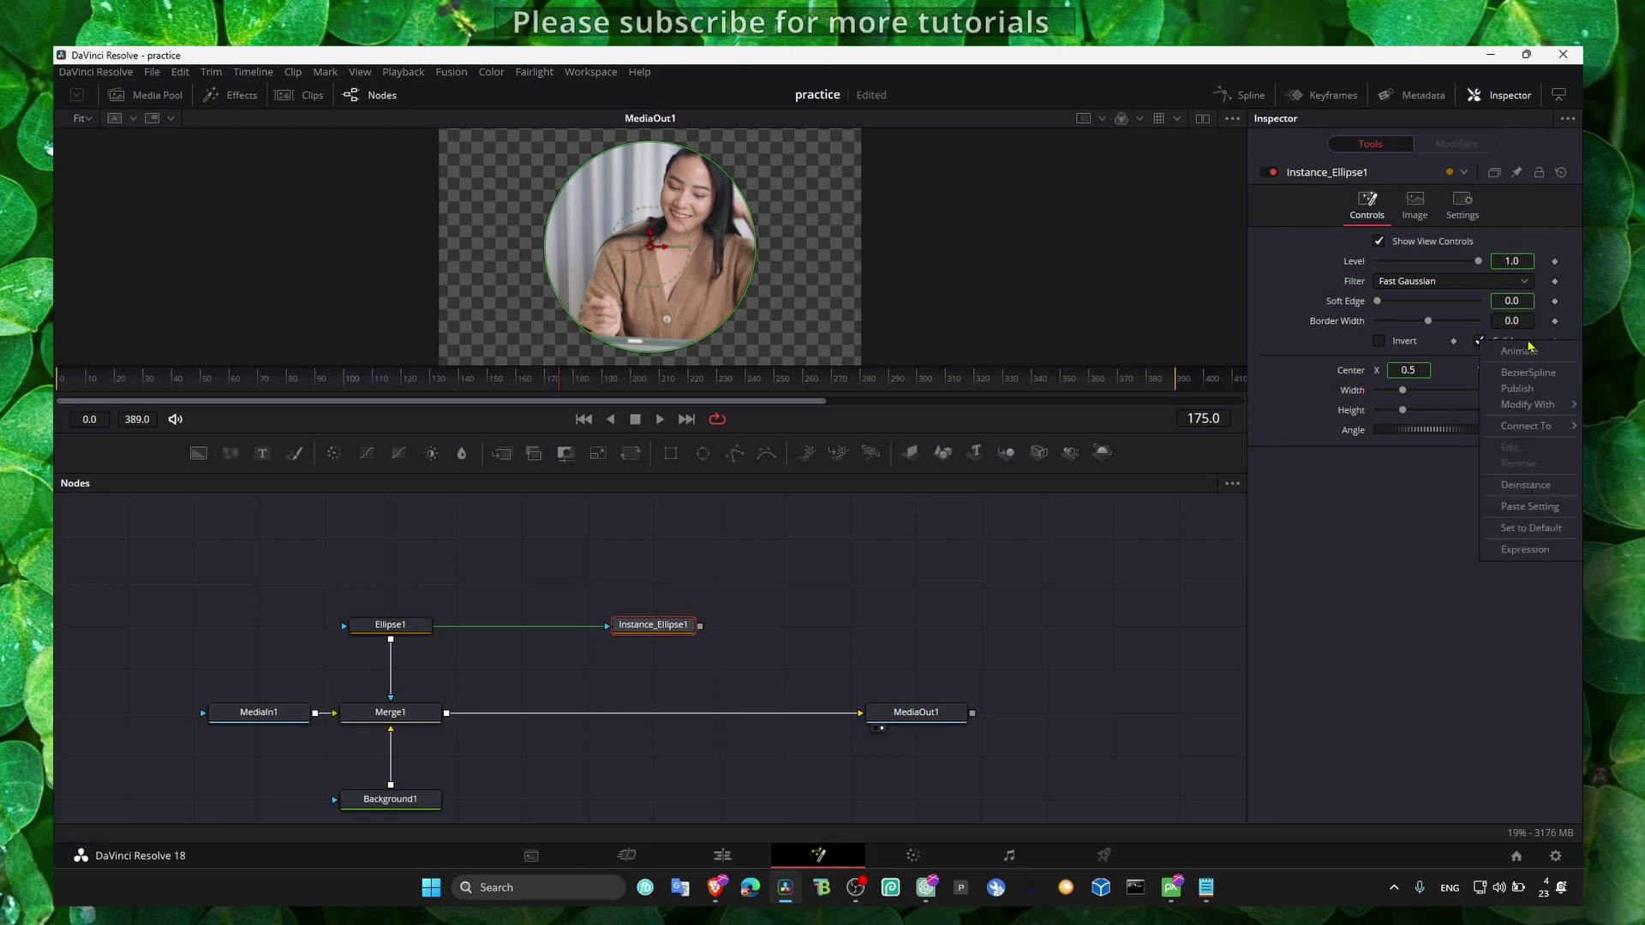
{"action": "left_click", "coordinate": [1523, 485]}
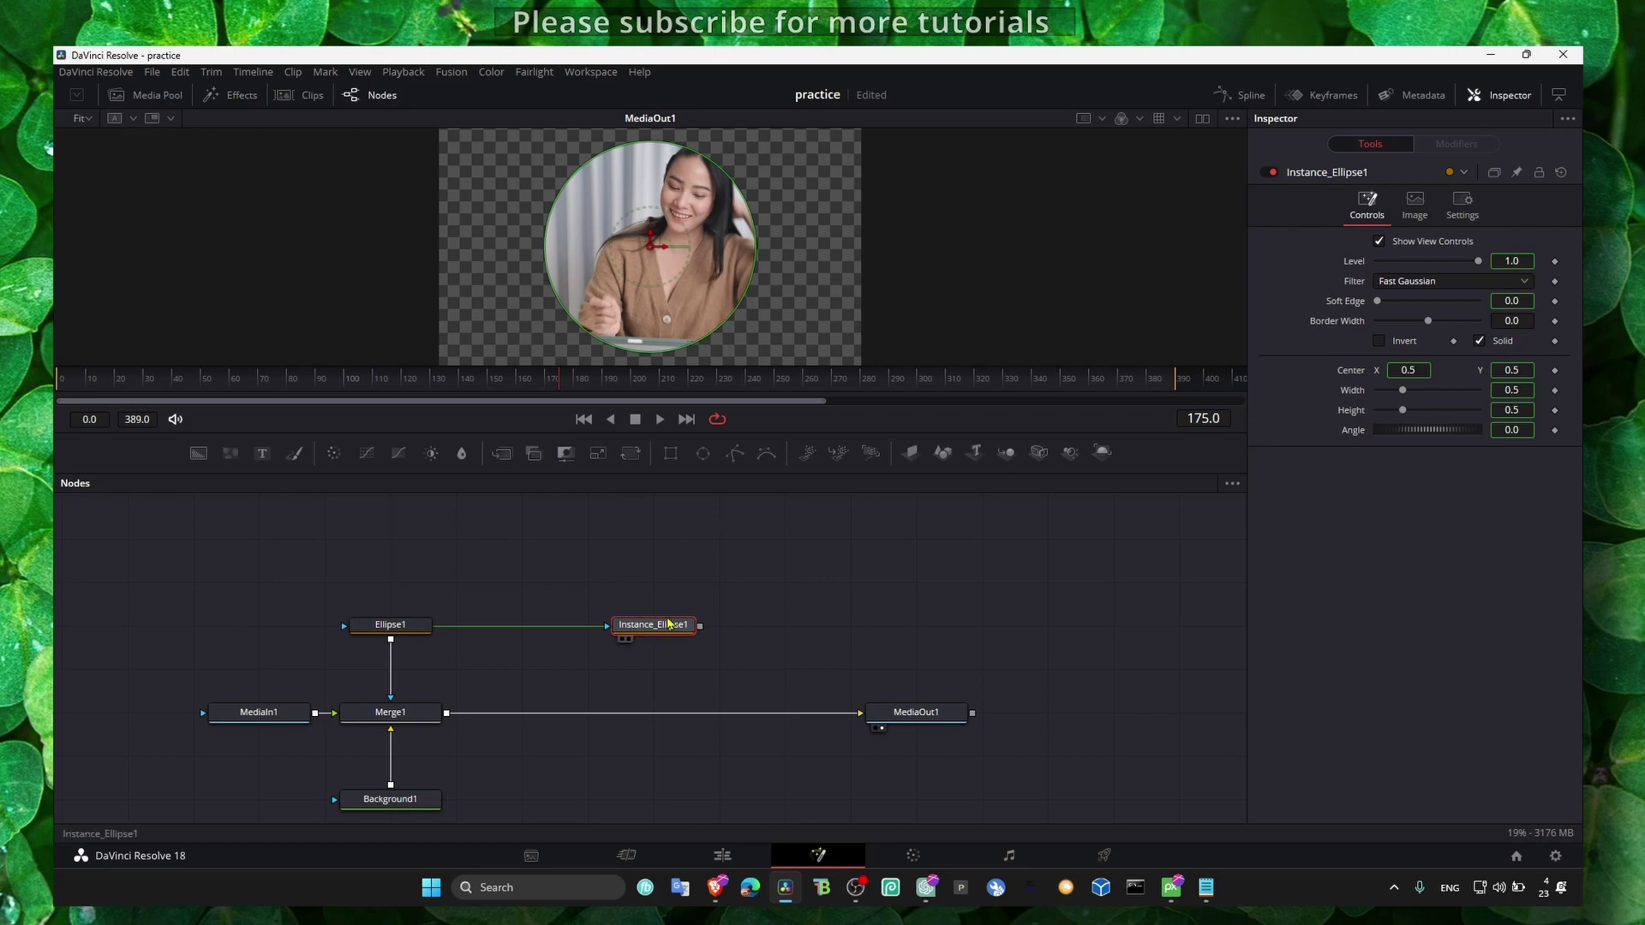
Step: Add a second Background node below Instance_Ellipse1 and connect the instanced ellipse to it as its mask
{"action": "left_click_drag", "start_coordinate": [670, 624], "coordinate": [670, 581]}
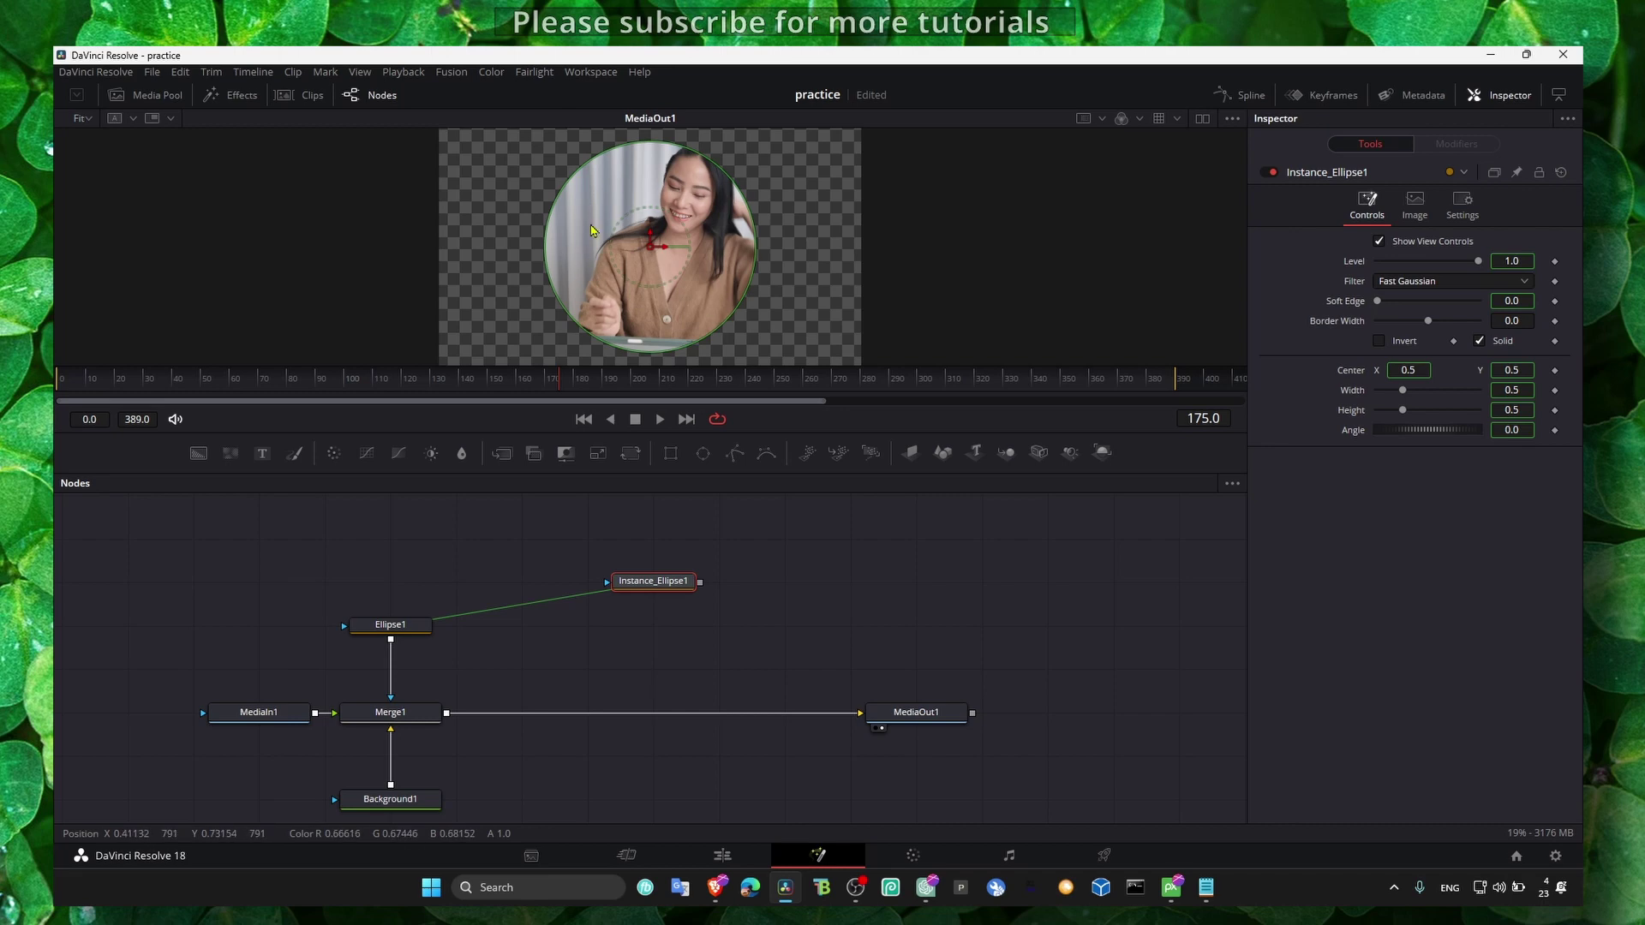
{"action": "left_click_drag", "start_coordinate": [654, 579], "coordinate": [658, 622]}
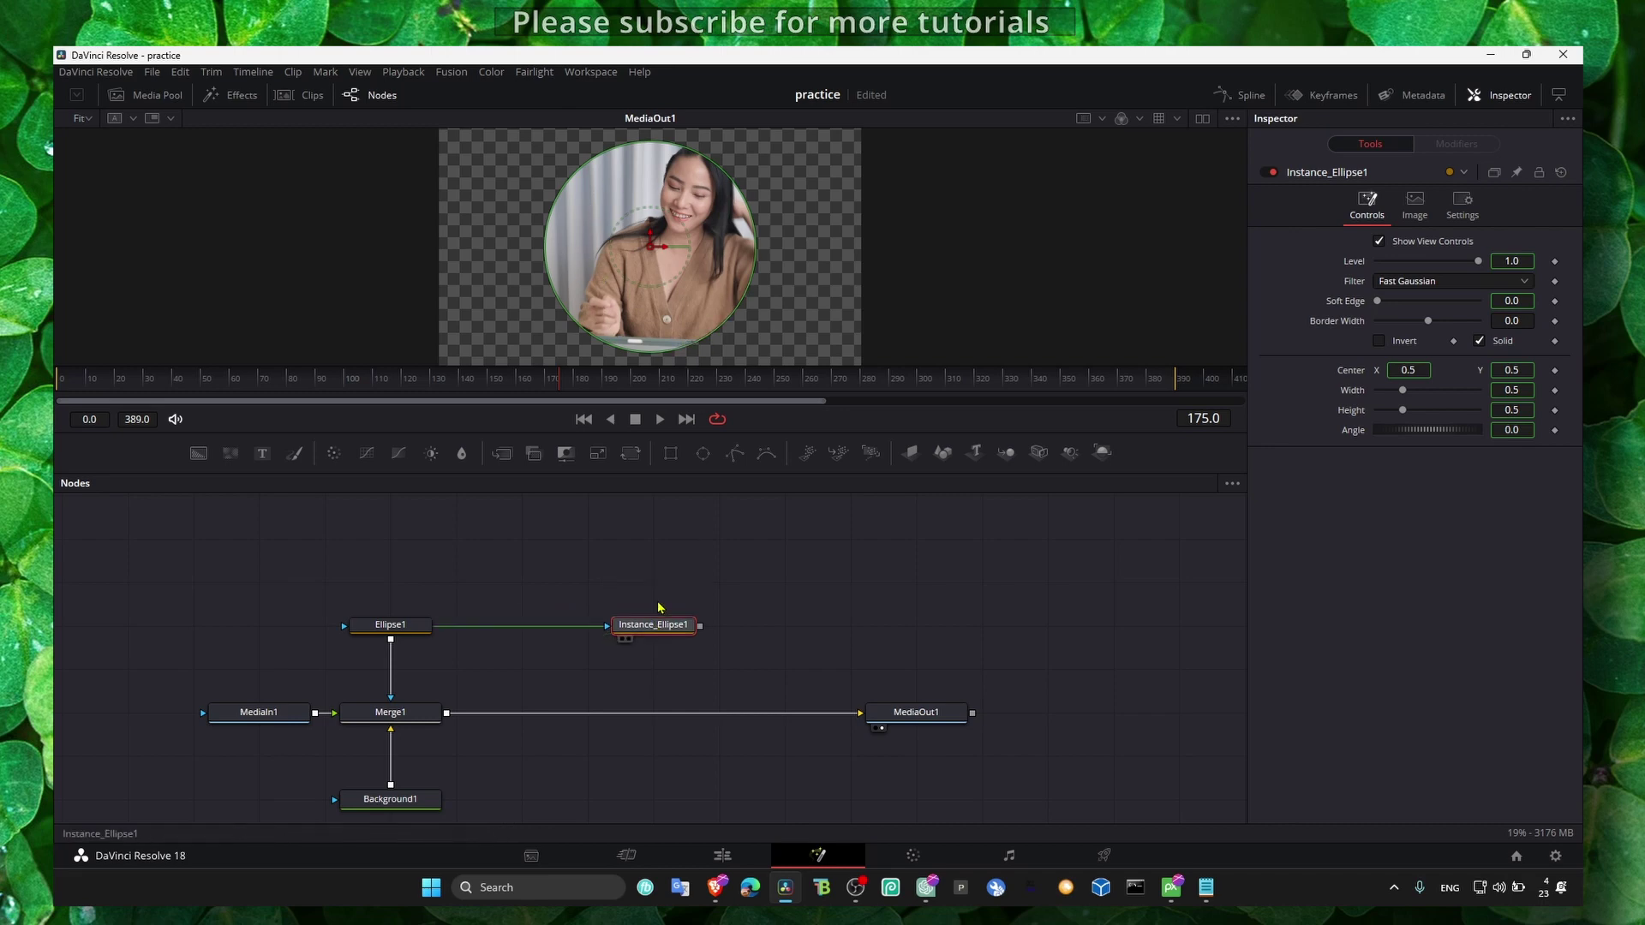
{"action": "left_click_drag", "start_coordinate": [198, 451], "coordinate": [662, 688]}
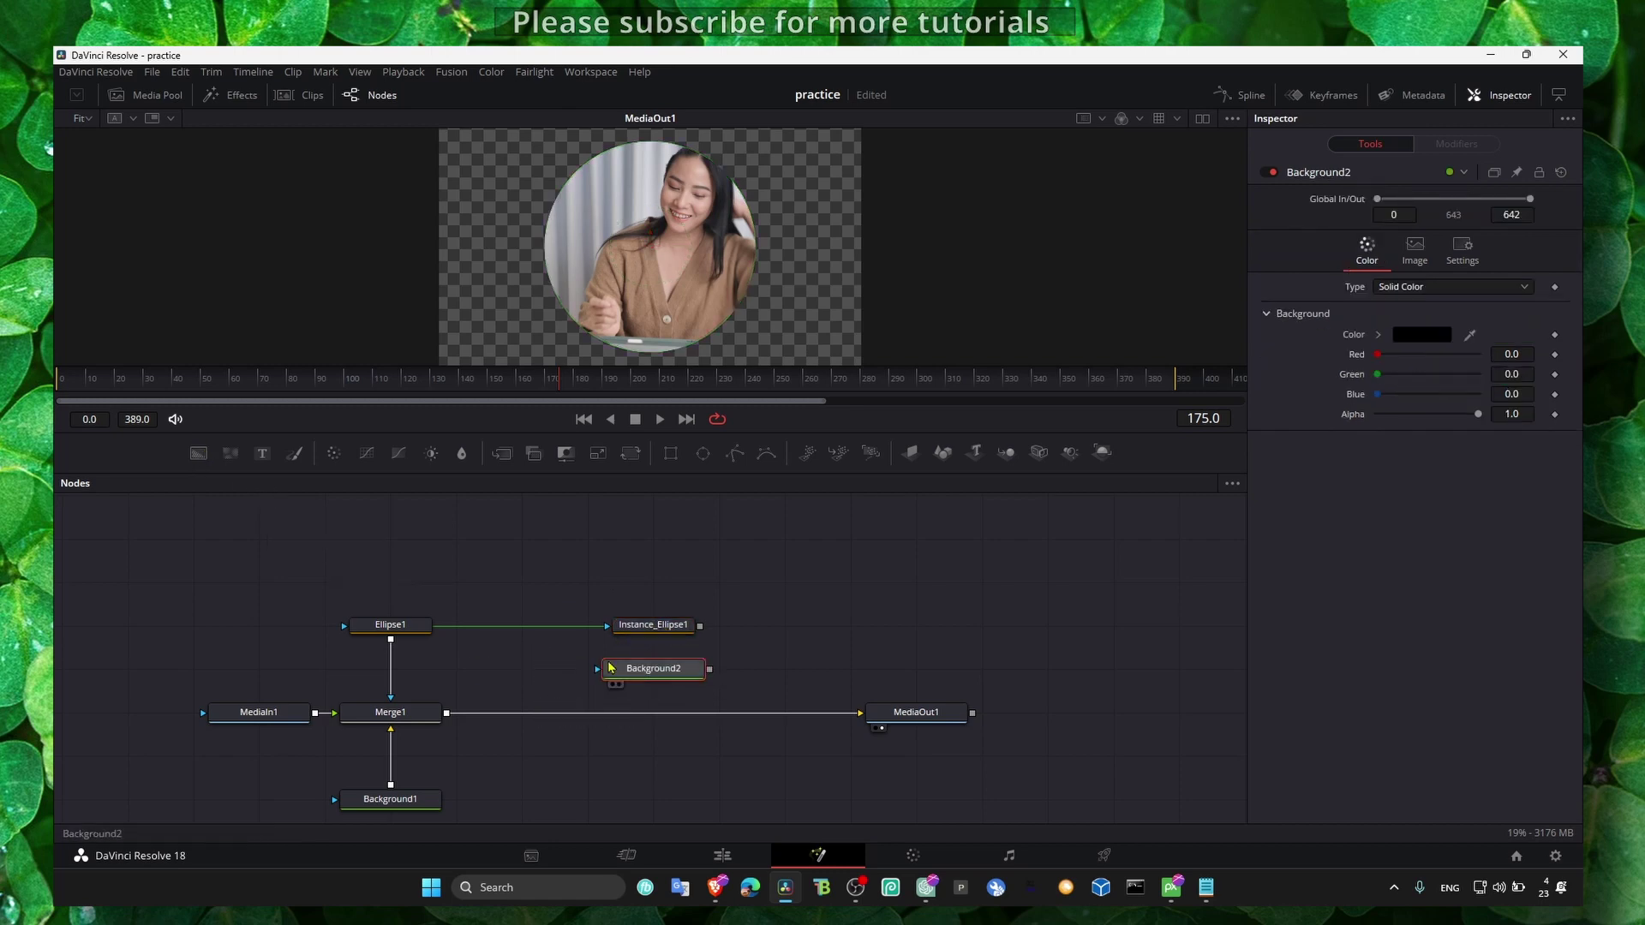
{"action": "left_click_drag", "start_coordinate": [600, 673], "coordinate": [676, 593]}
{"action": "left_click", "coordinate": [665, 670]}
Step: Switch the node graph's connection lines to Orthogonal Pipes
{"action": "right_click", "coordinate": [772, 608]}
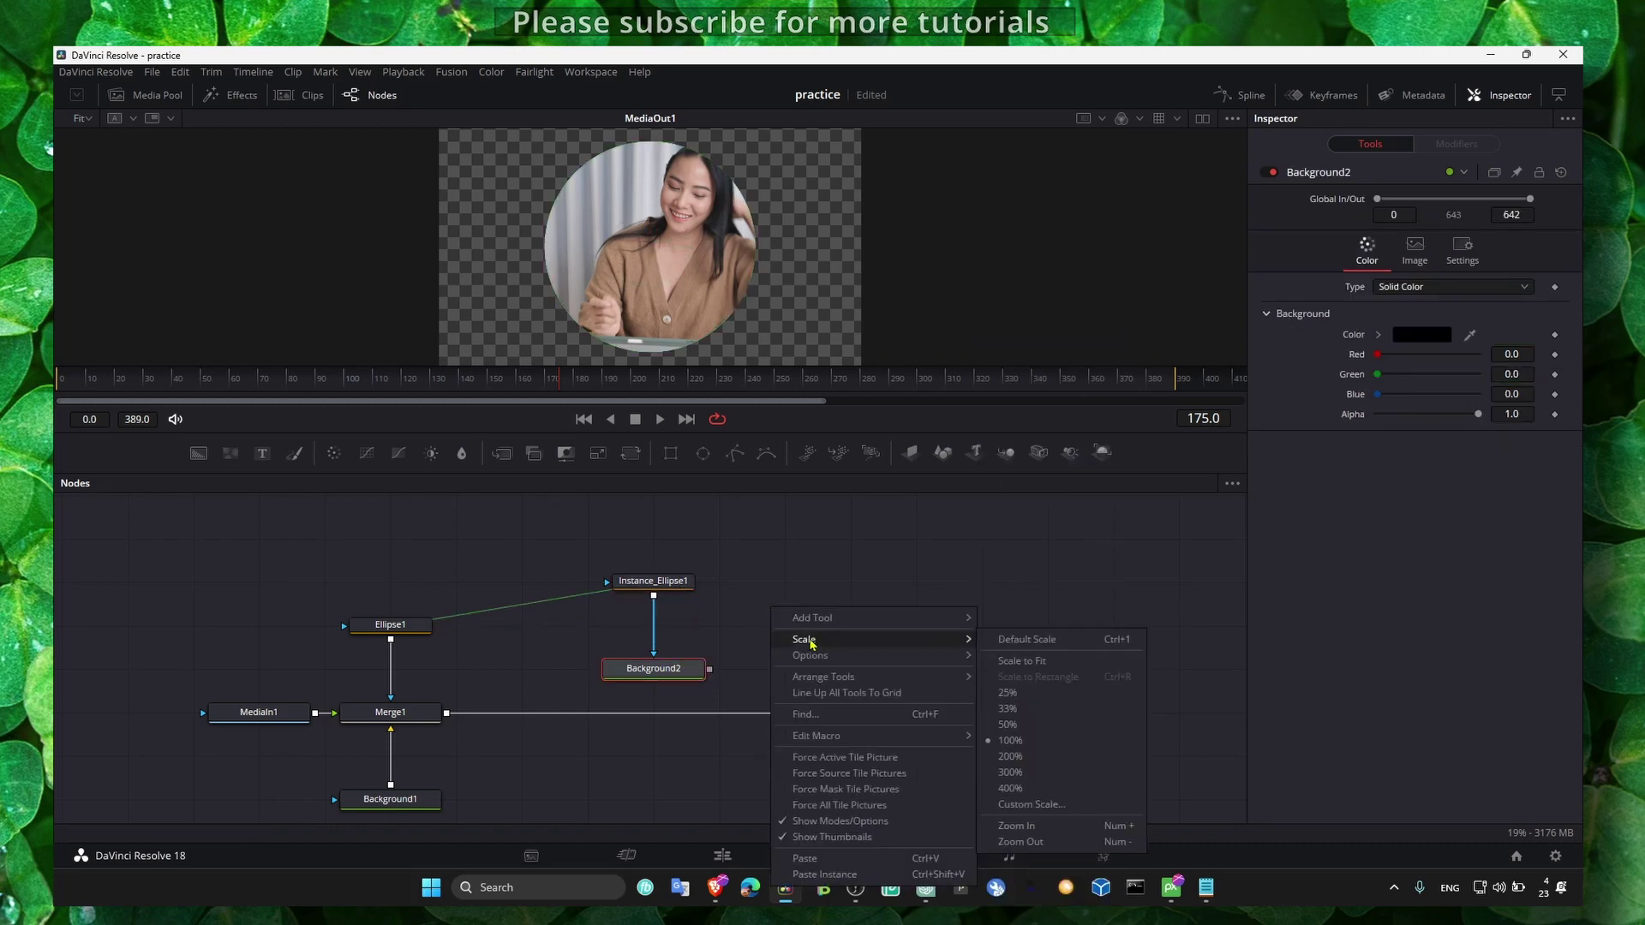
{"action": "mouse_move", "coordinate": [825, 679]}
{"action": "mouse_move", "coordinate": [890, 655]}
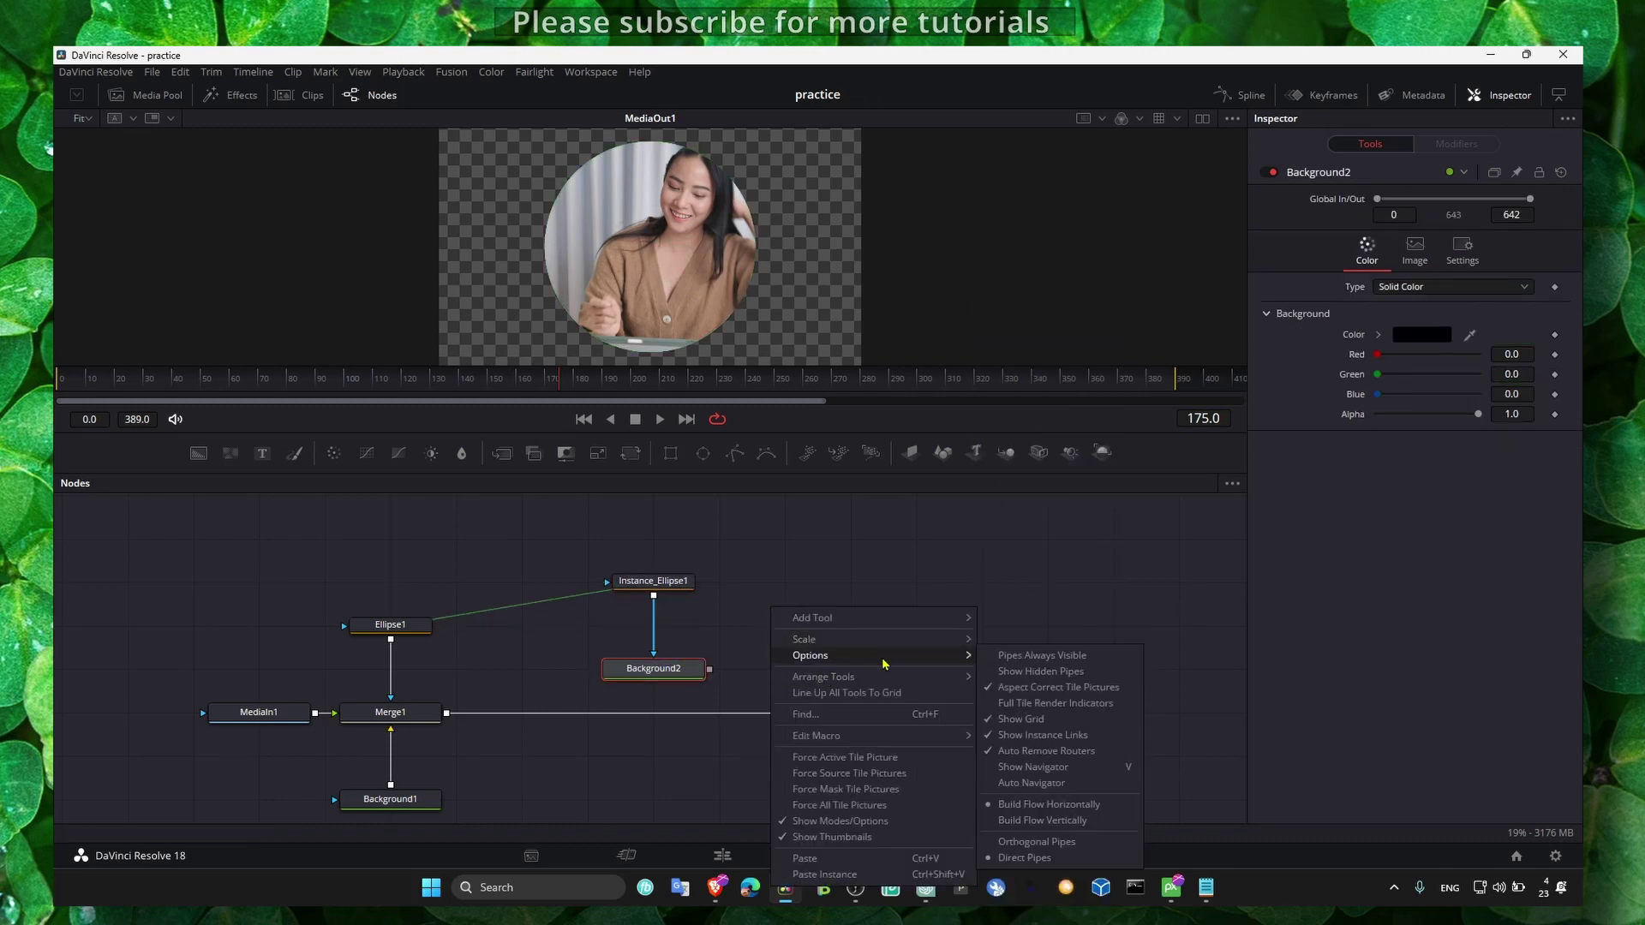
{"action": "left_click", "coordinate": [1051, 842]}
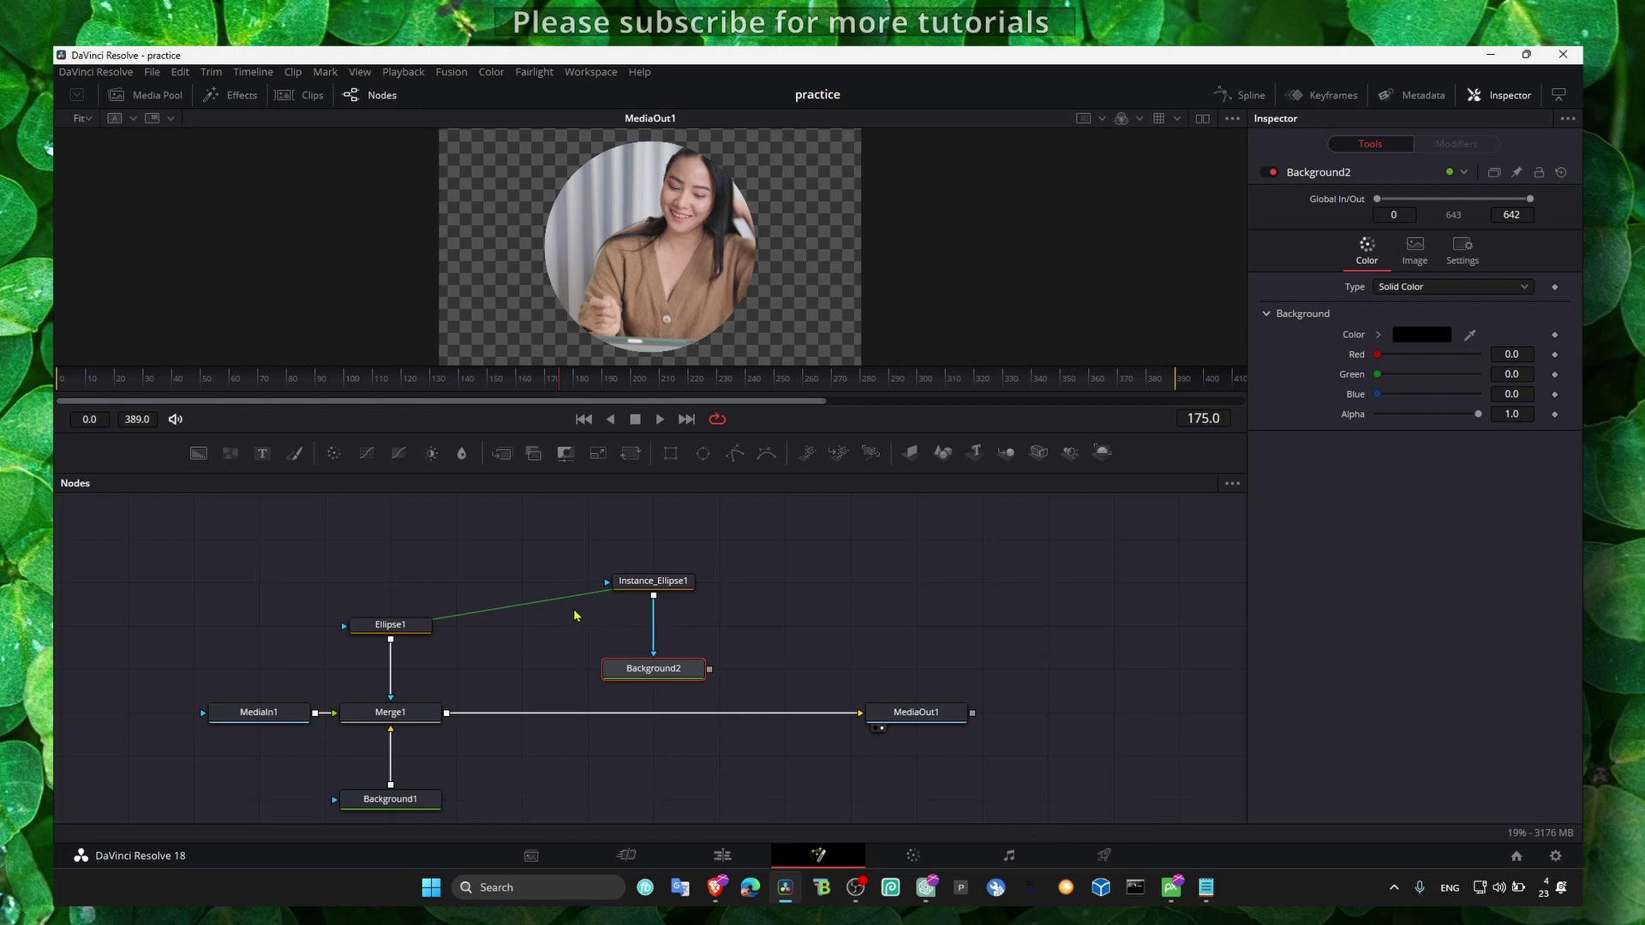
Step: Rearrange the node graph with Ellipse1 and Merge1 moved upward and Background2 to the right of Instance_Ellipse1
{"action": "left_click", "coordinate": [653, 581]}
{"action": "left_click_drag", "start_coordinate": [654, 666], "coordinate": [720, 662]}
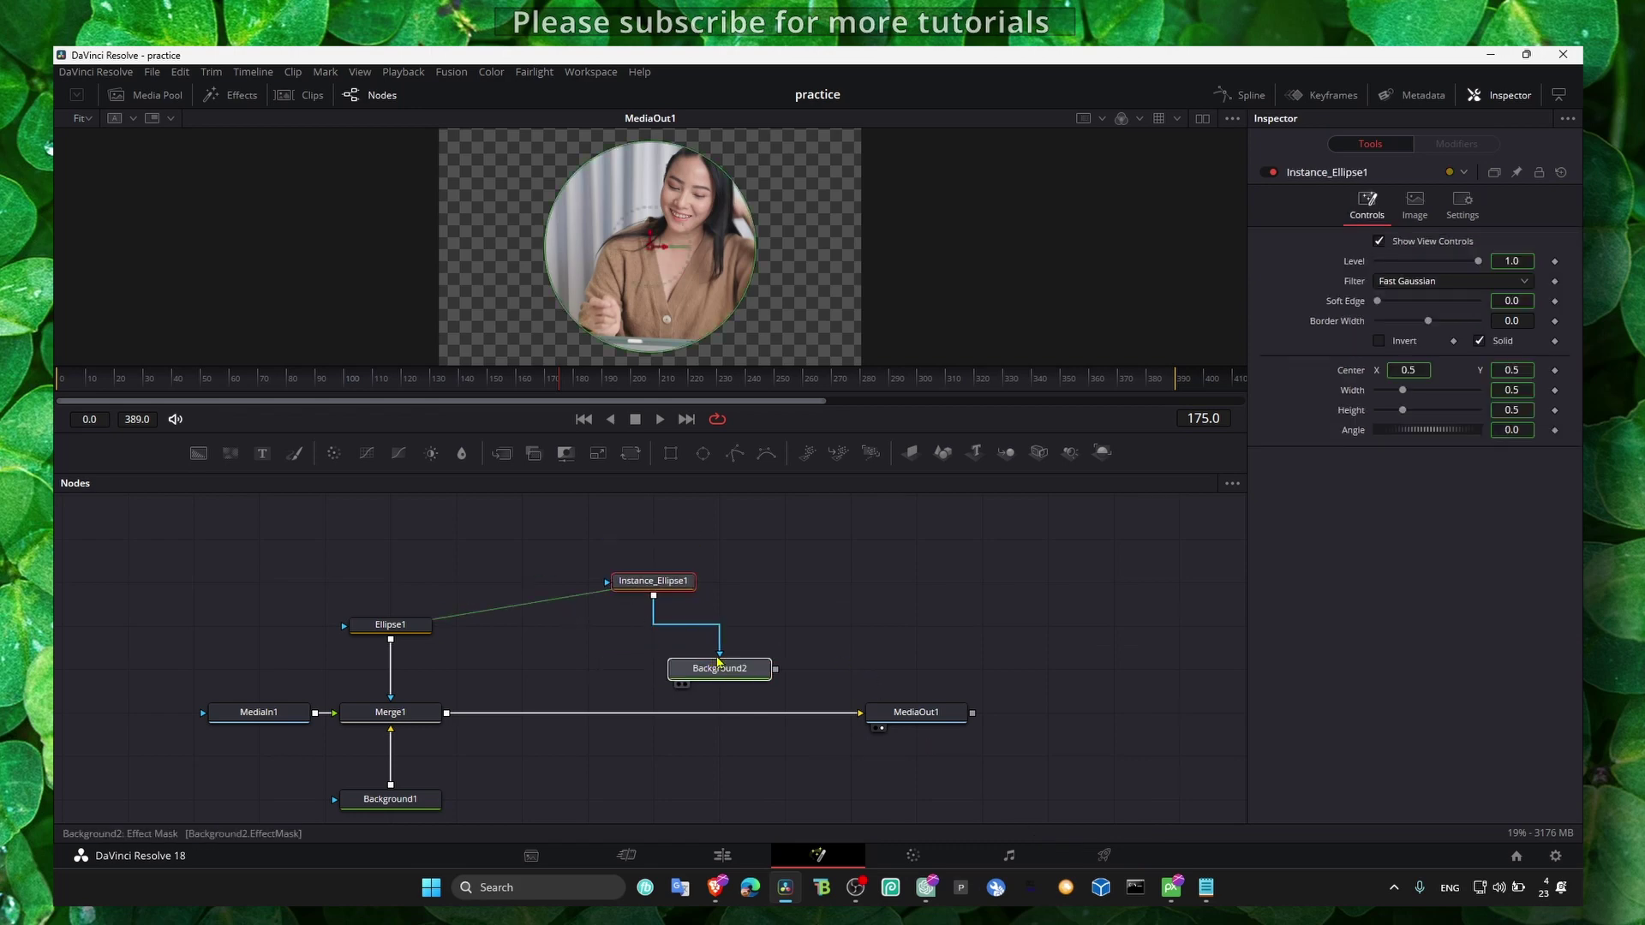
{"action": "left_click_drag", "start_coordinate": [390, 625], "coordinate": [390, 540]}
{"action": "left_click_drag", "start_coordinate": [390, 712], "coordinate": [385, 630]}
{"action": "left_click_drag", "start_coordinate": [742, 669], "coordinate": [842, 583]}
{"action": "left_click", "coordinate": [836, 583]}
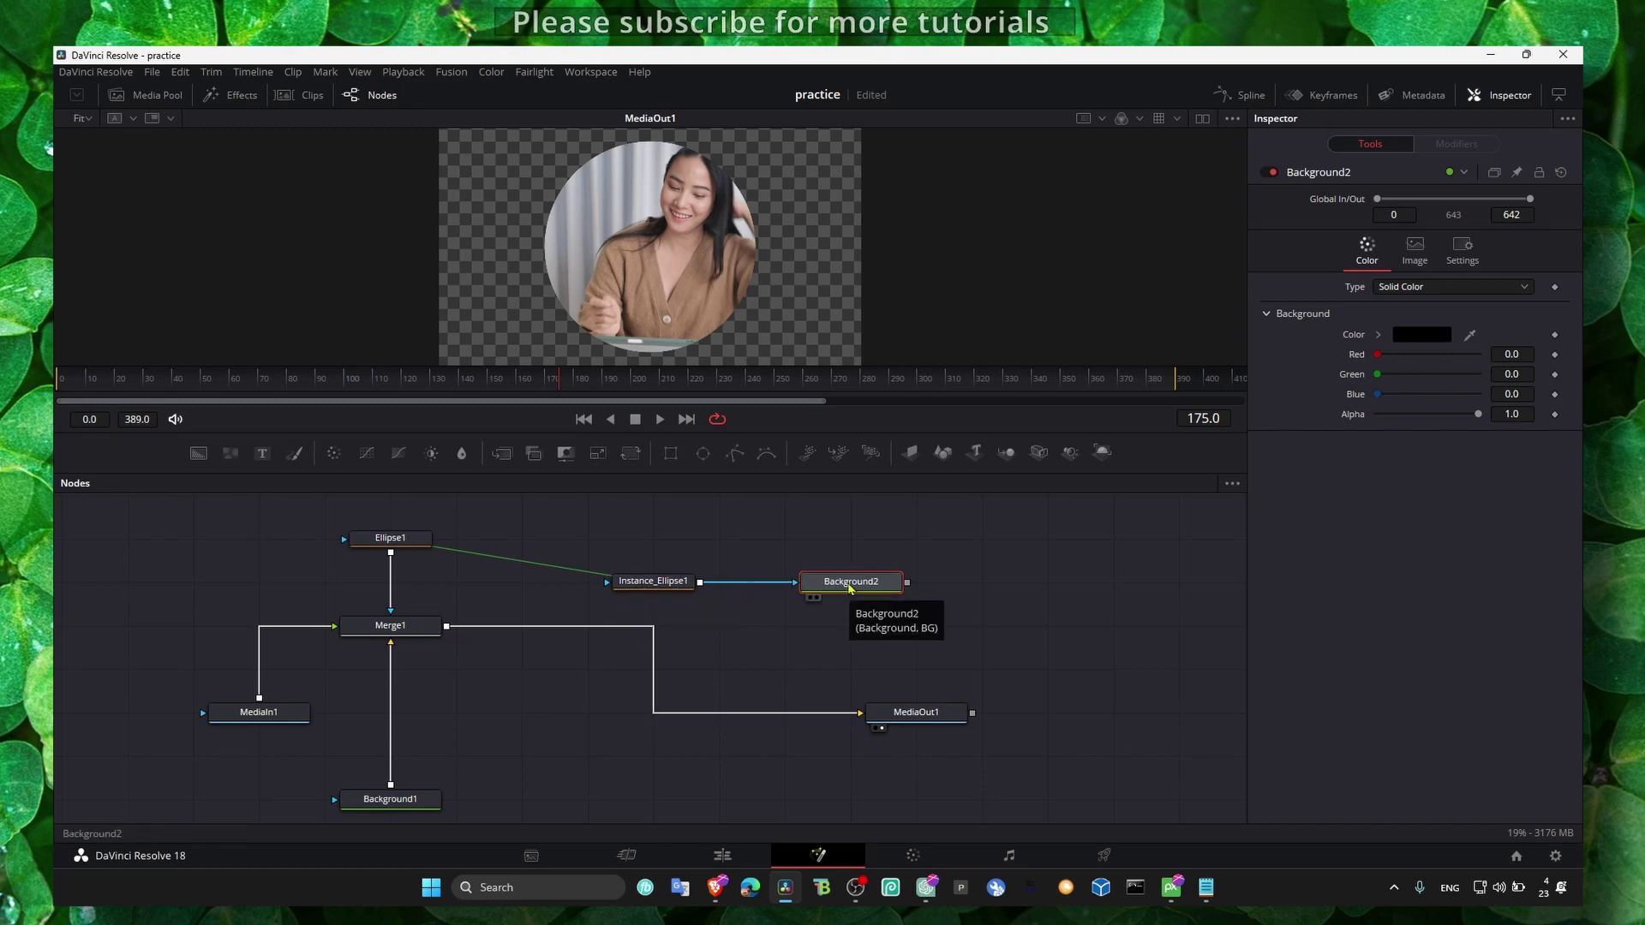
Step: Line up Merge1 between MediaIn1 and MediaOut1, merge Background2 with Merge1's output through a new merge node, and shift MediaOut1 further along
{"action": "left_click_drag", "start_coordinate": [912, 588], "coordinate": [666, 635]}
{"action": "left_click_drag", "start_coordinate": [394, 625], "coordinate": [461, 715]}
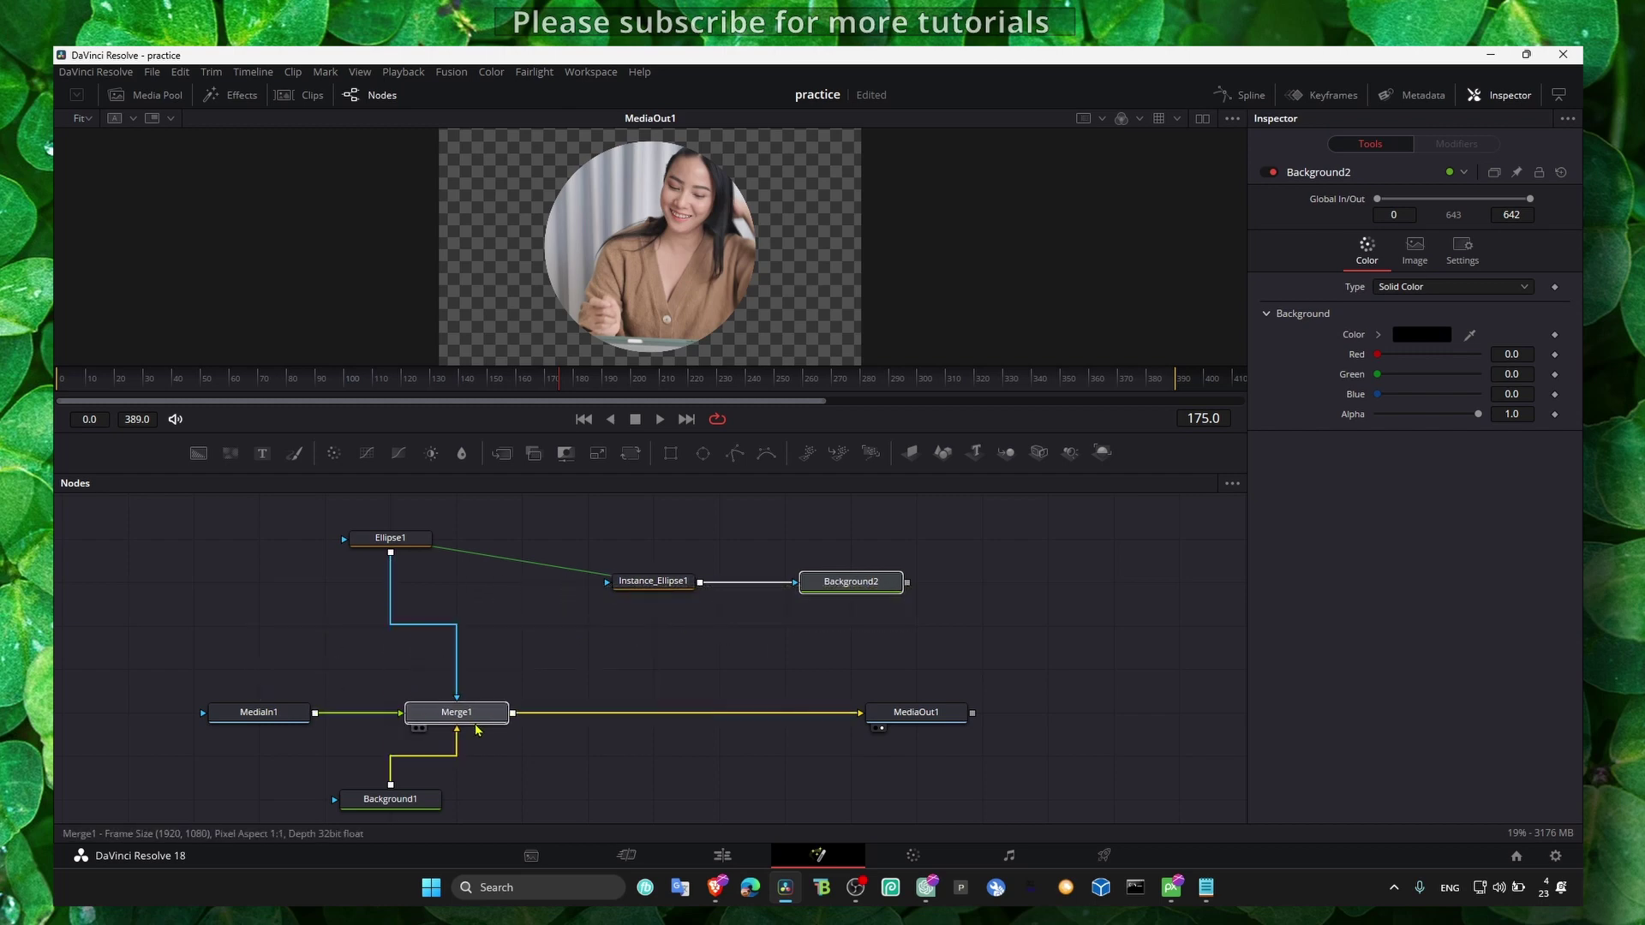
{"action": "left_click", "coordinate": [475, 723]}
{"action": "left_click_drag", "start_coordinate": [908, 583], "coordinate": [512, 714]}
{"action": "left_click_drag", "start_coordinate": [936, 712], "coordinate": [1076, 702]}
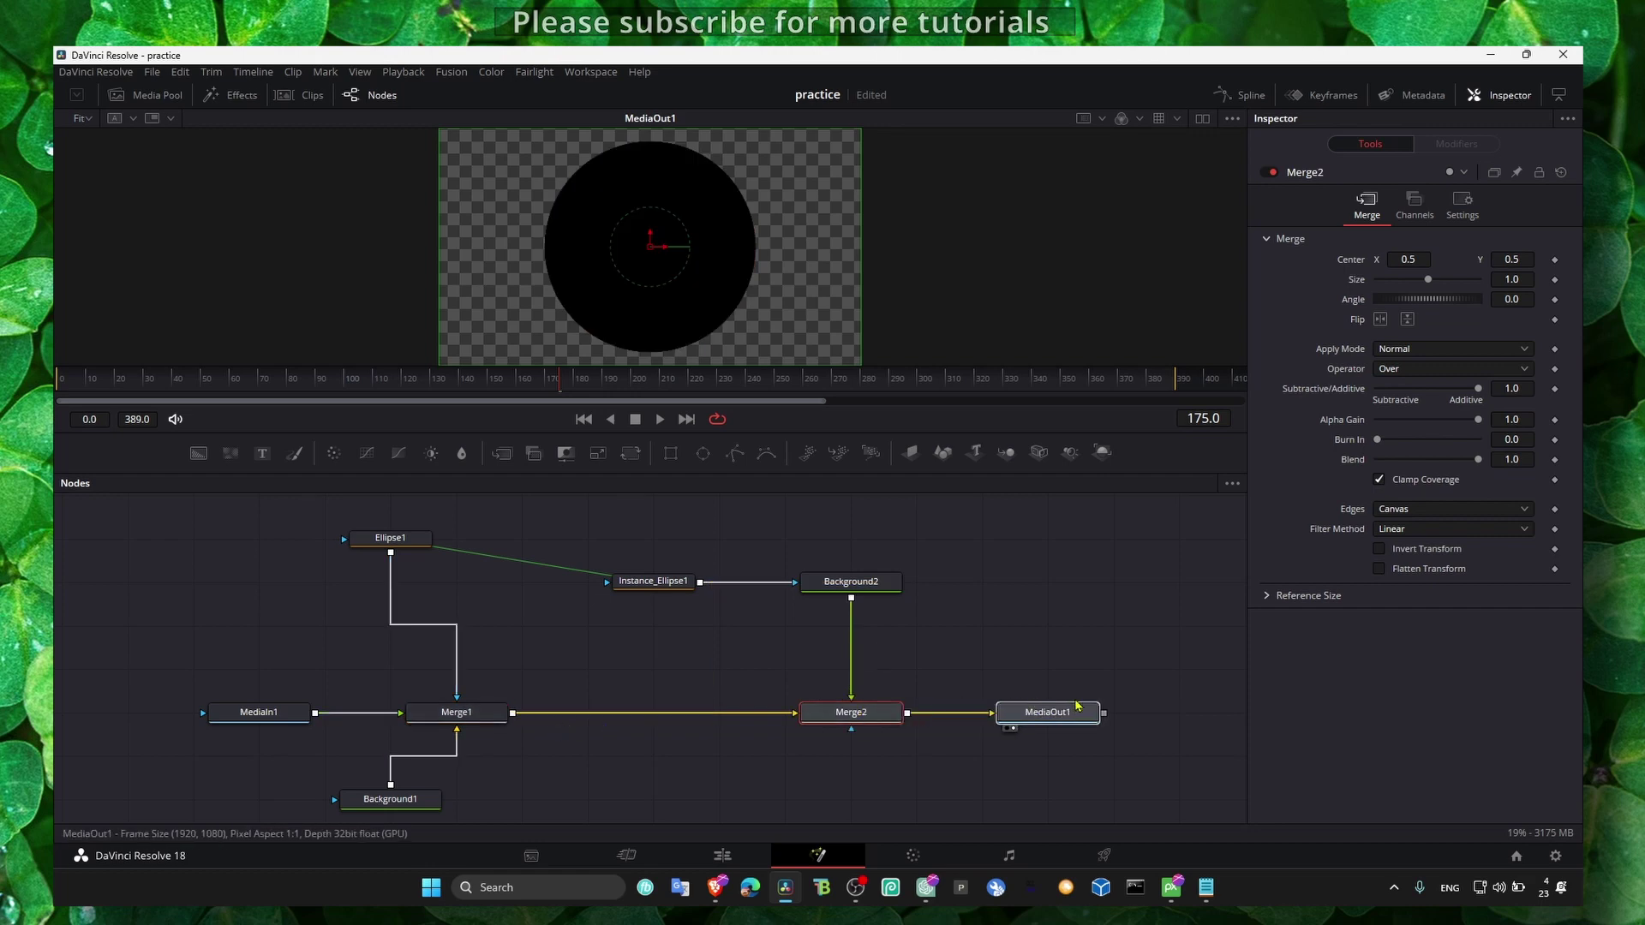
Step: Swap the inputs of Merge2 so Background2 feeds its background and Merge1 its foreground
{"action": "left_click", "coordinate": [850, 583]}
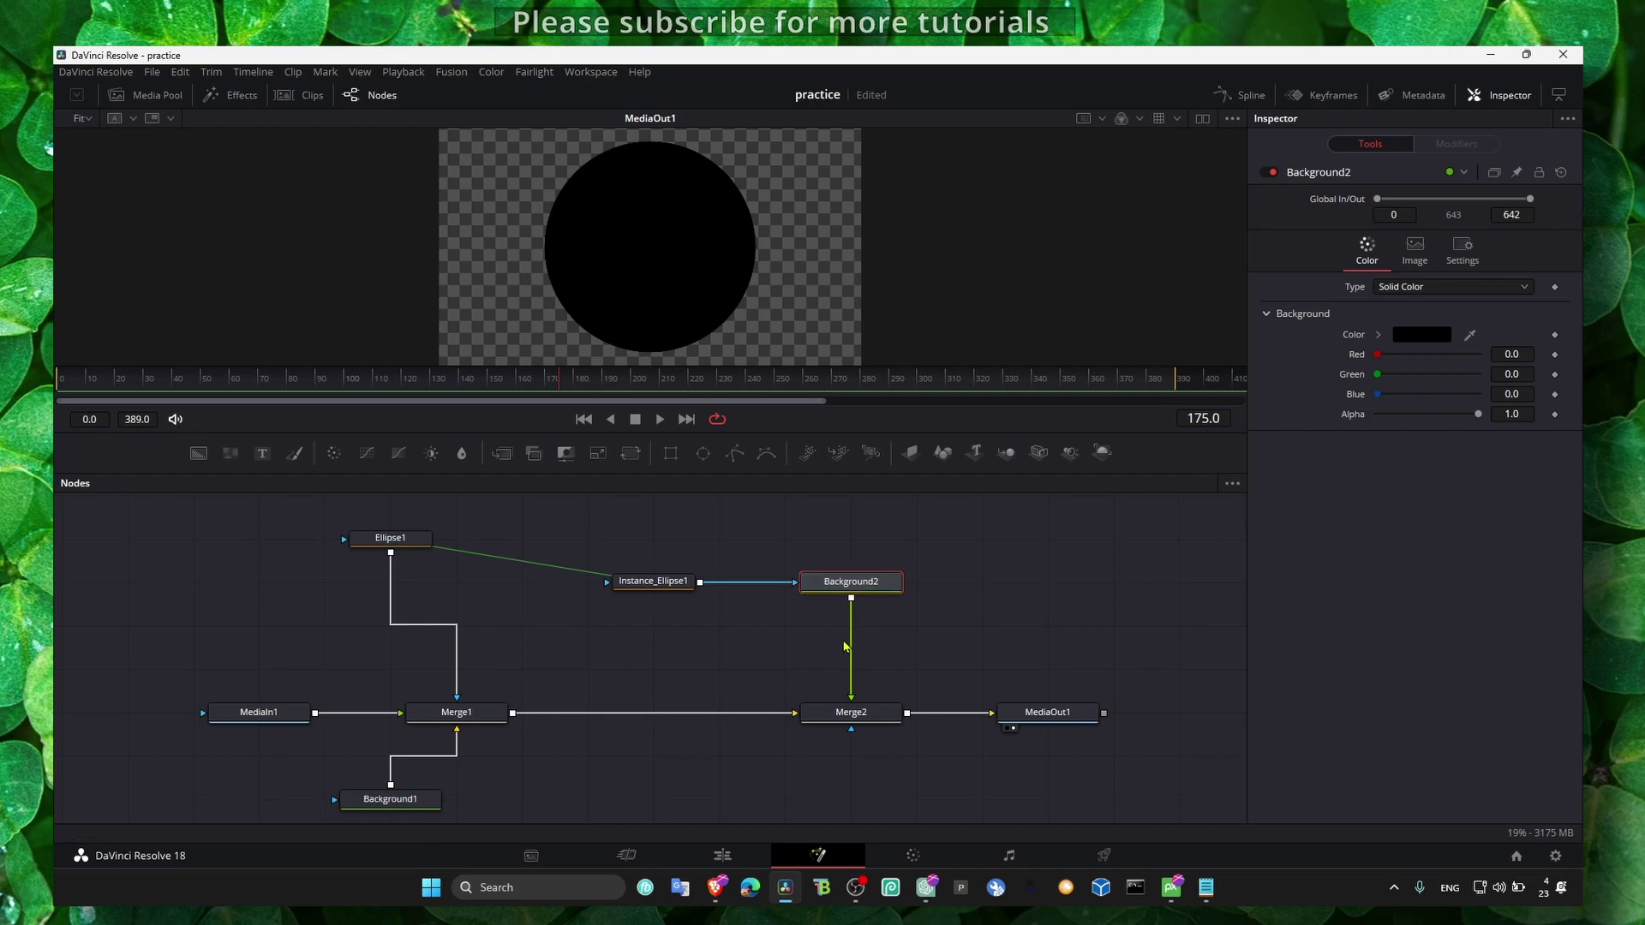
{"action": "left_click", "coordinate": [683, 581]}
{"action": "left_click", "coordinate": [868, 595]}
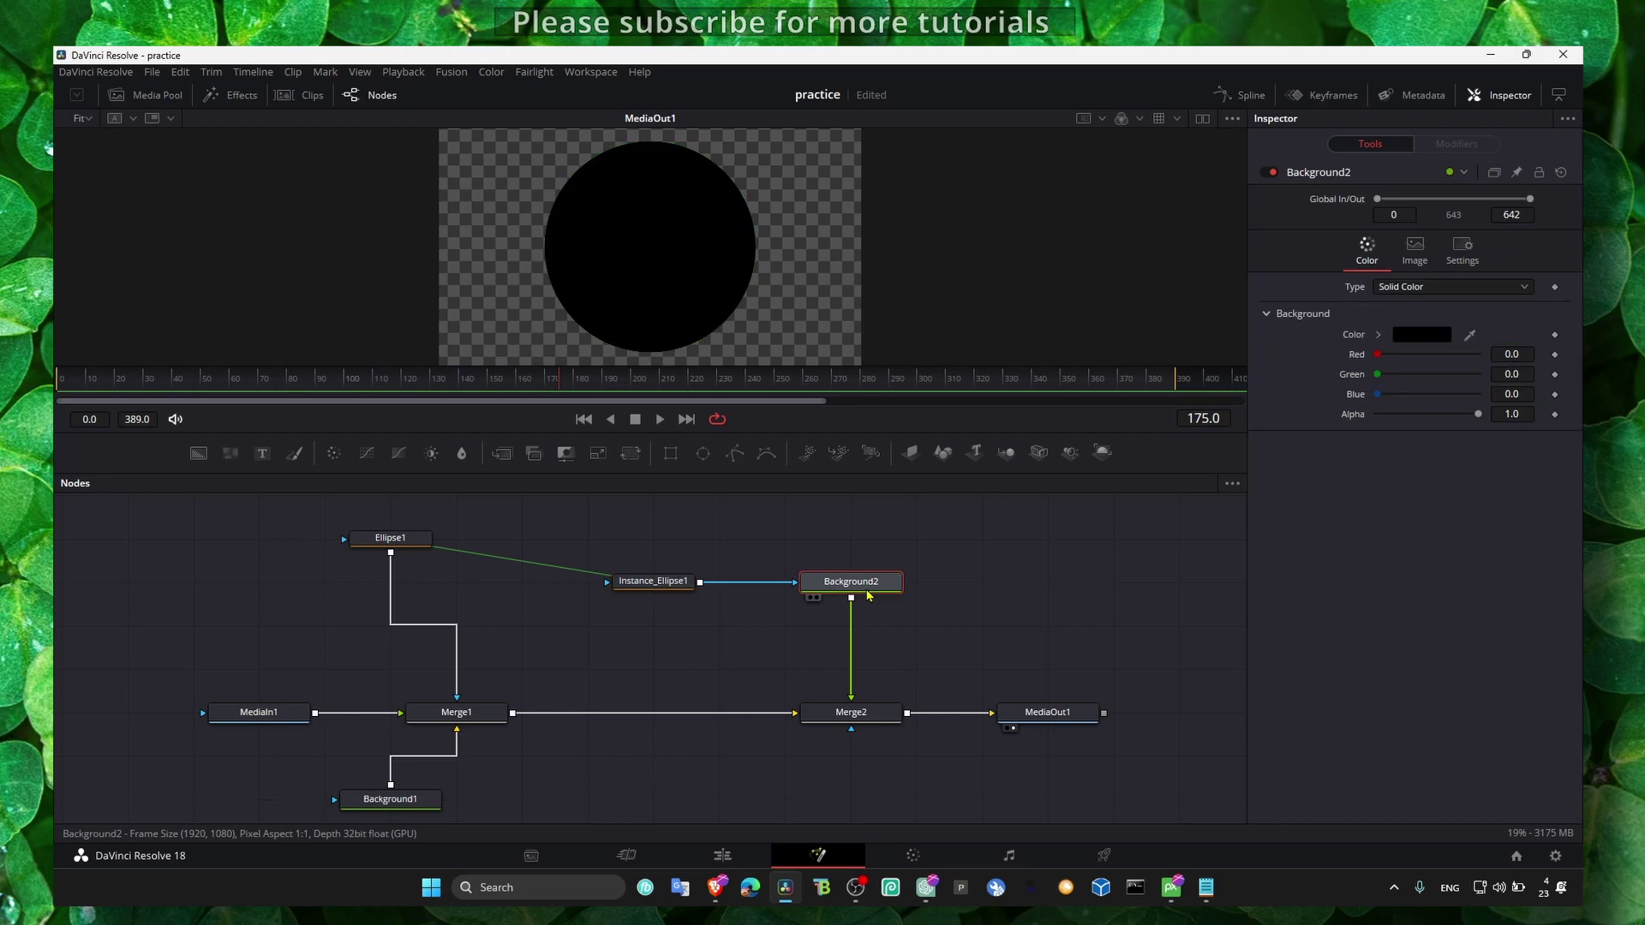
{"action": "left_click", "coordinate": [802, 718]}
{"action": "right_click", "coordinate": [838, 713]}
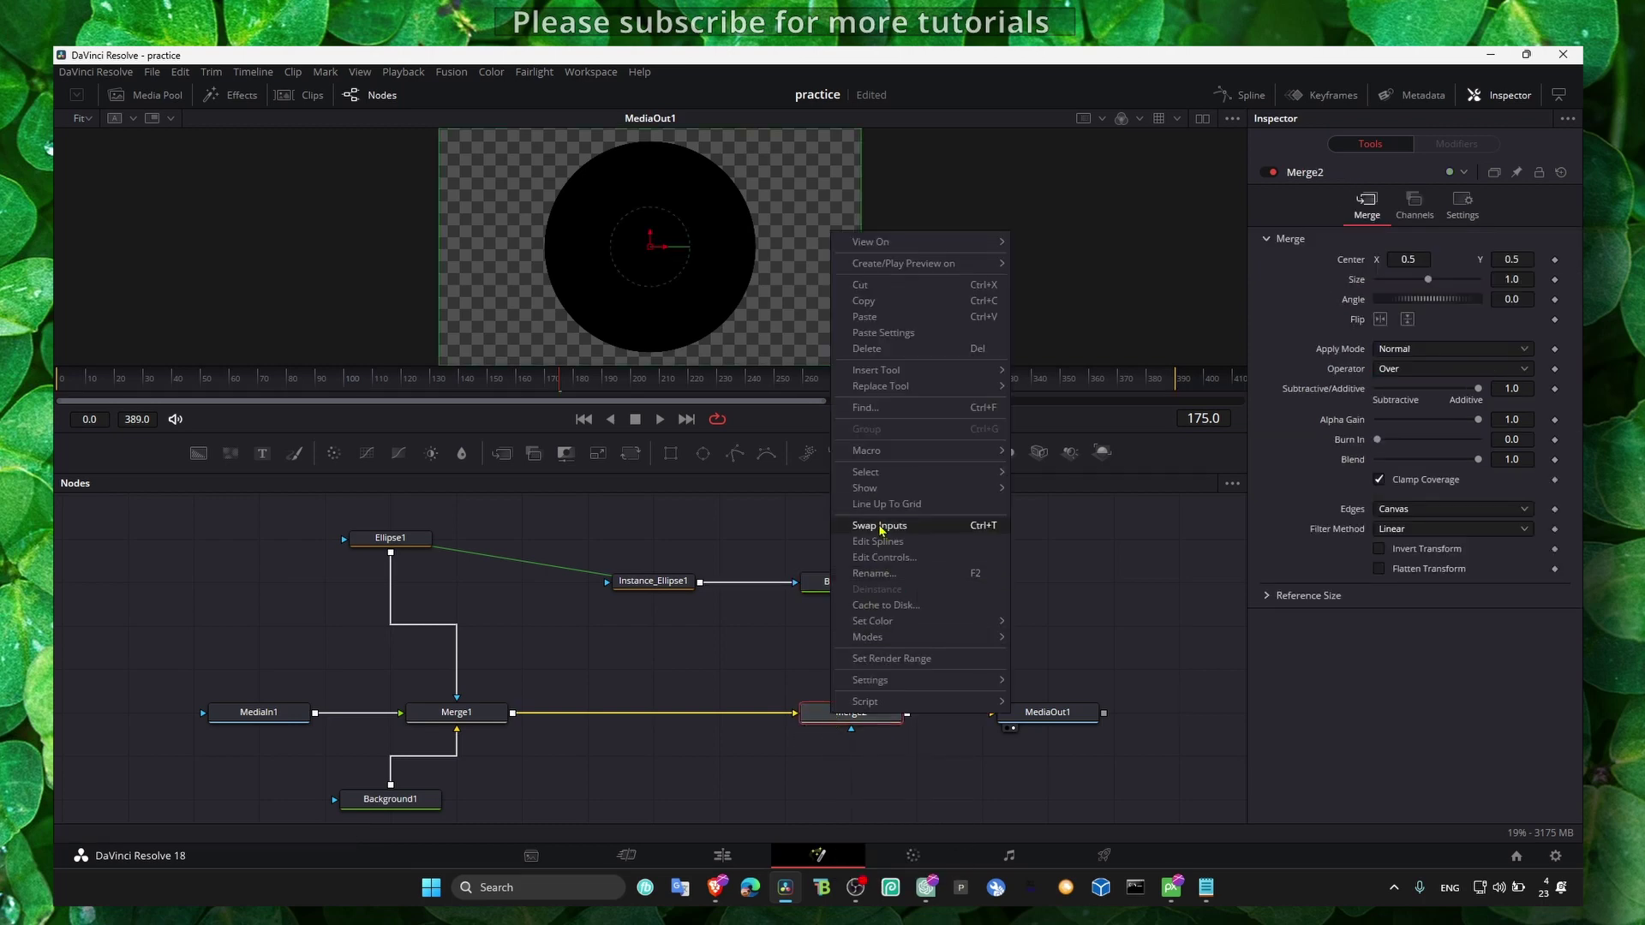
{"action": "left_click", "coordinate": [891, 533]}
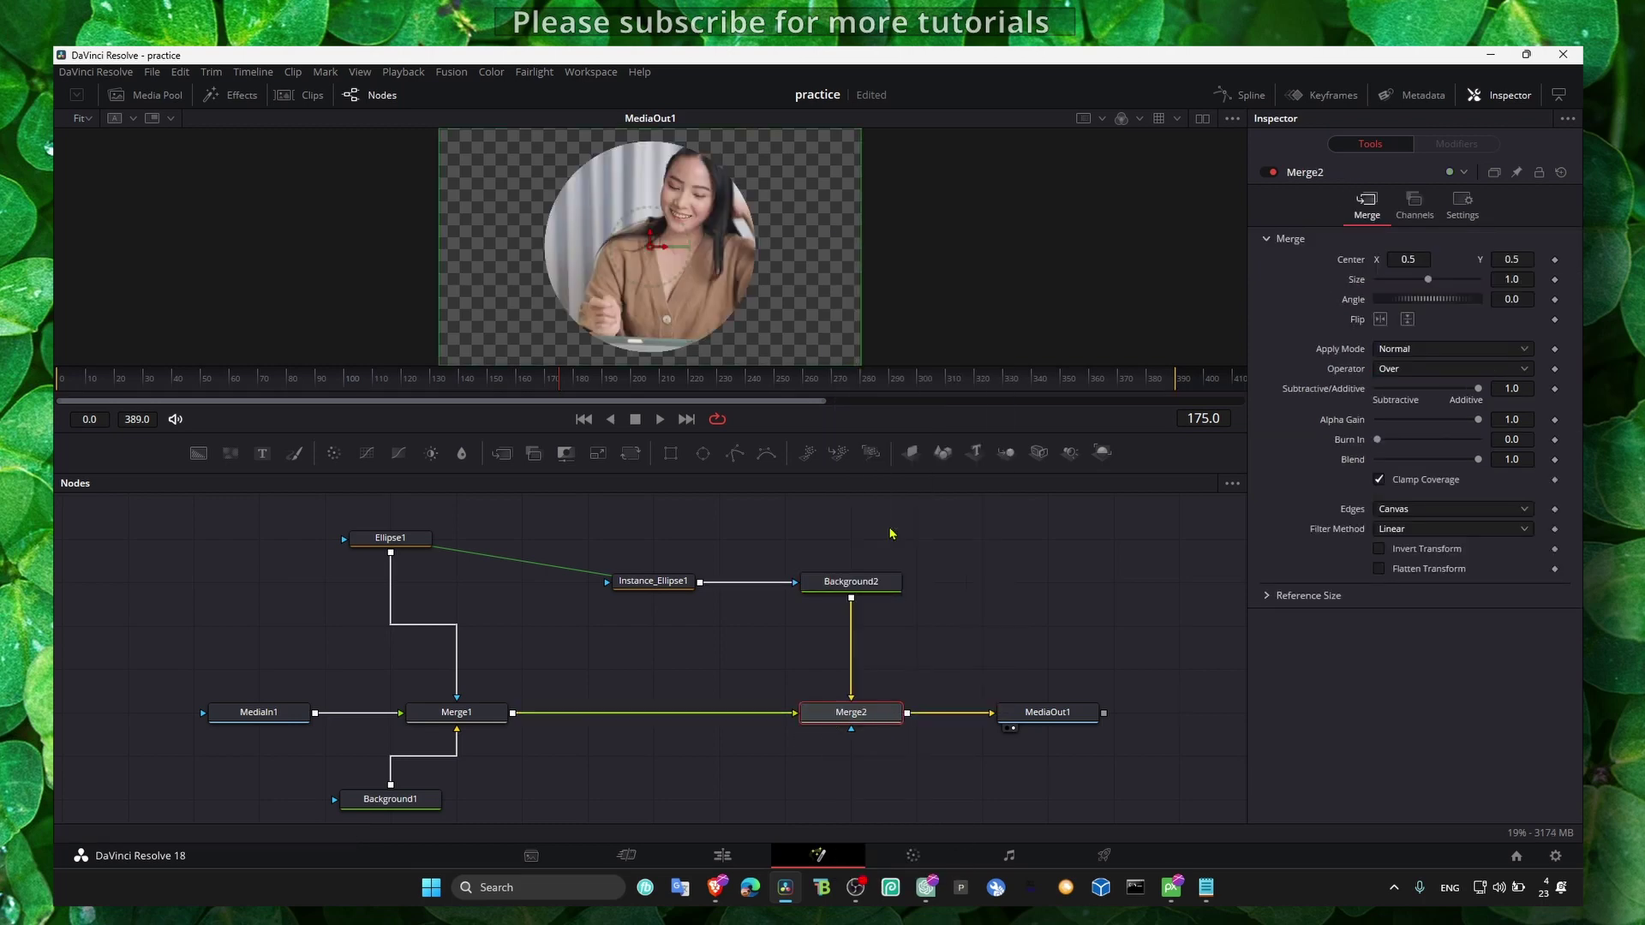
Step: Turn off Solid on Instance_Ellipse1 and set its Border Width to about 0.041
{"action": "left_click", "coordinate": [851, 582]}
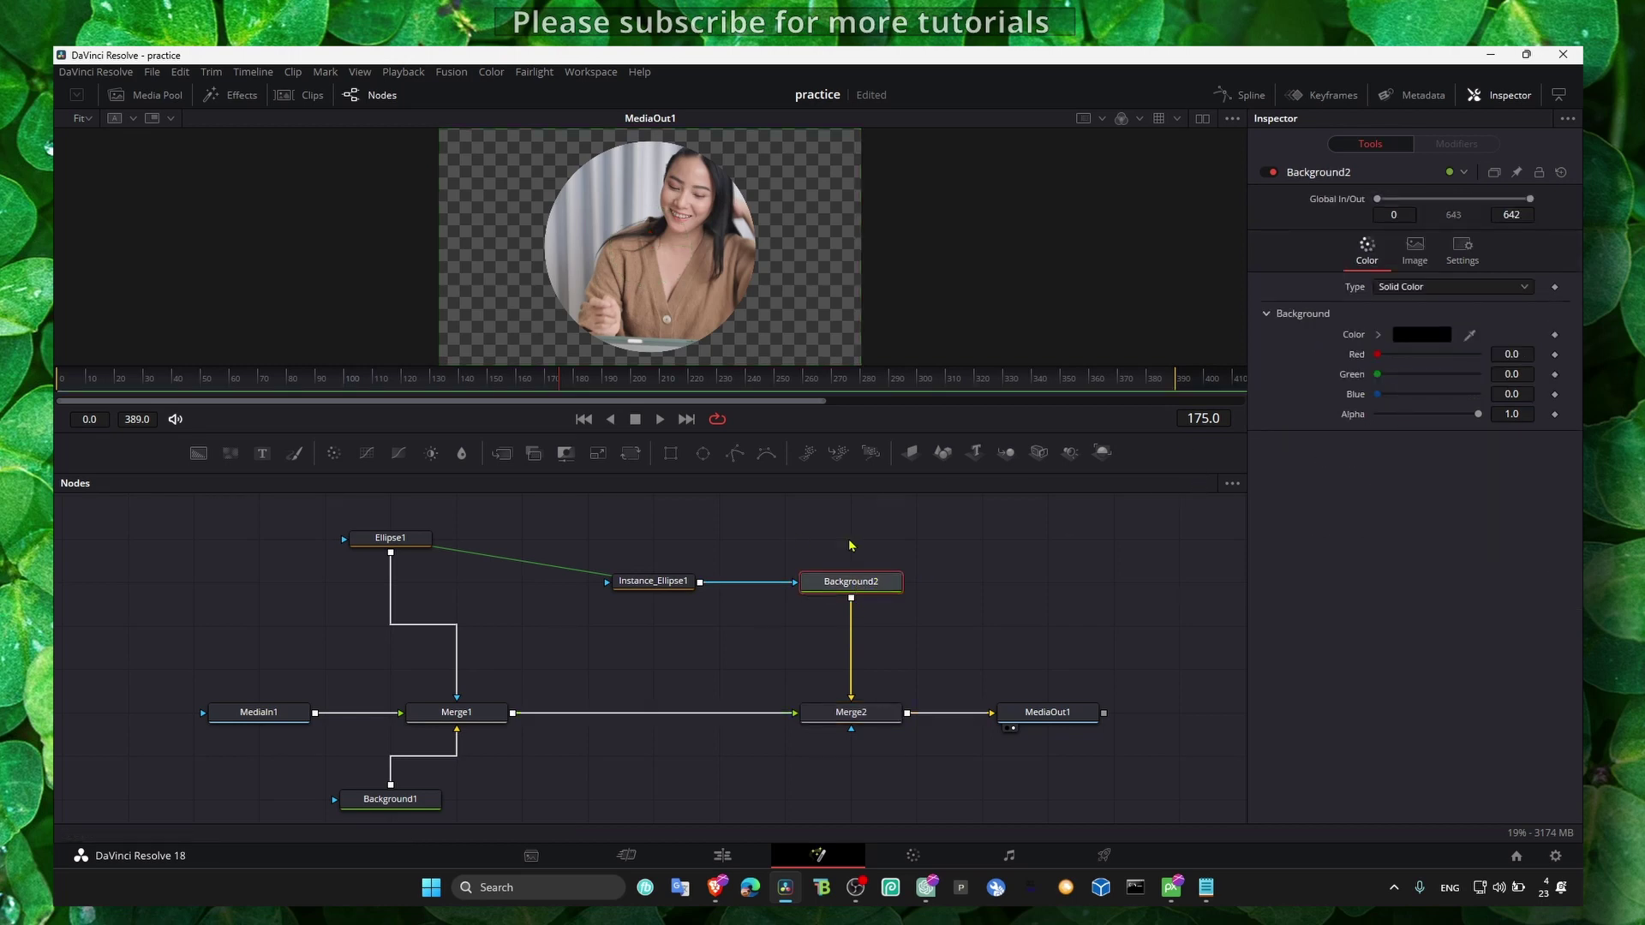
{"action": "left_click", "coordinate": [685, 580]}
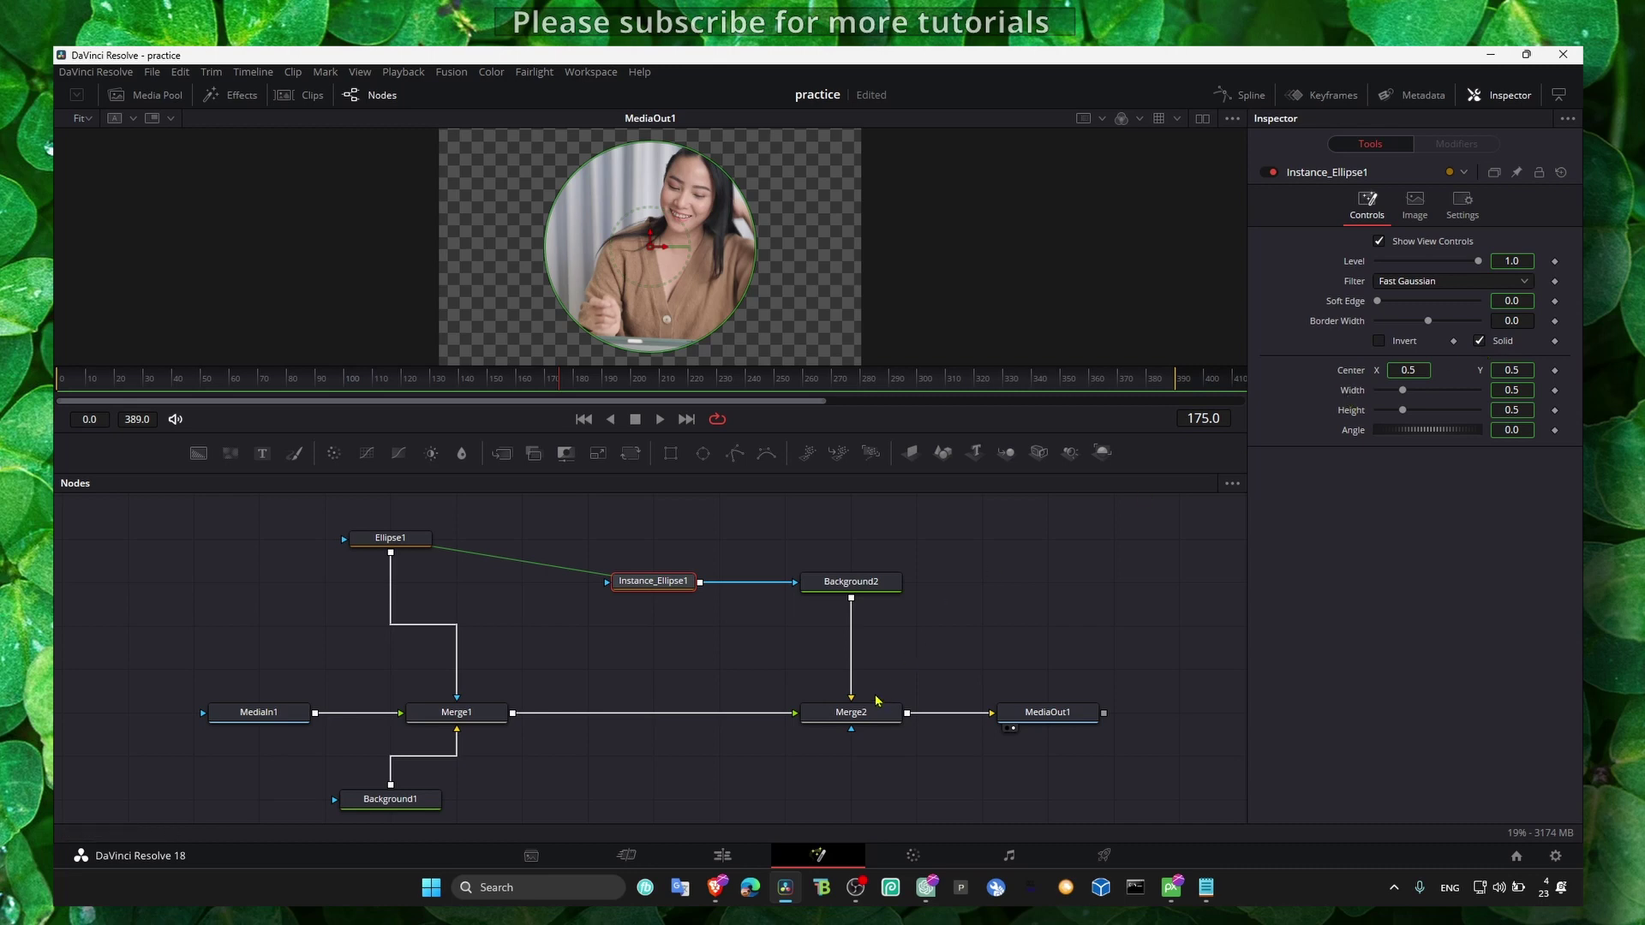
{"action": "left_click", "coordinate": [849, 583]}
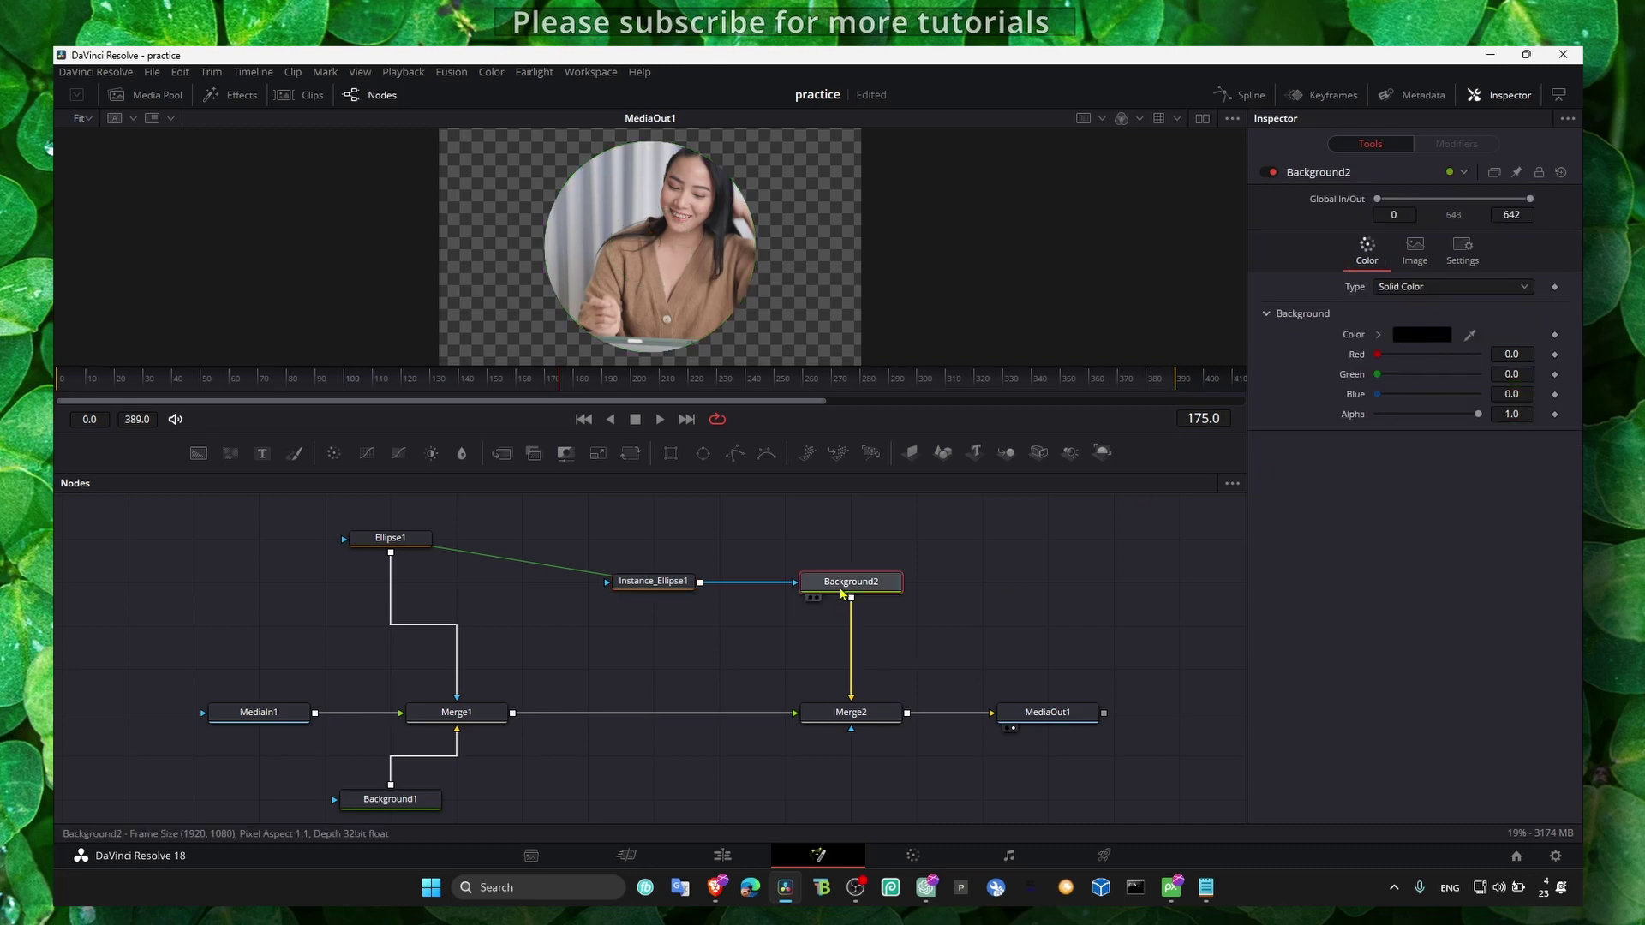
{"action": "left_click", "coordinate": [665, 582]}
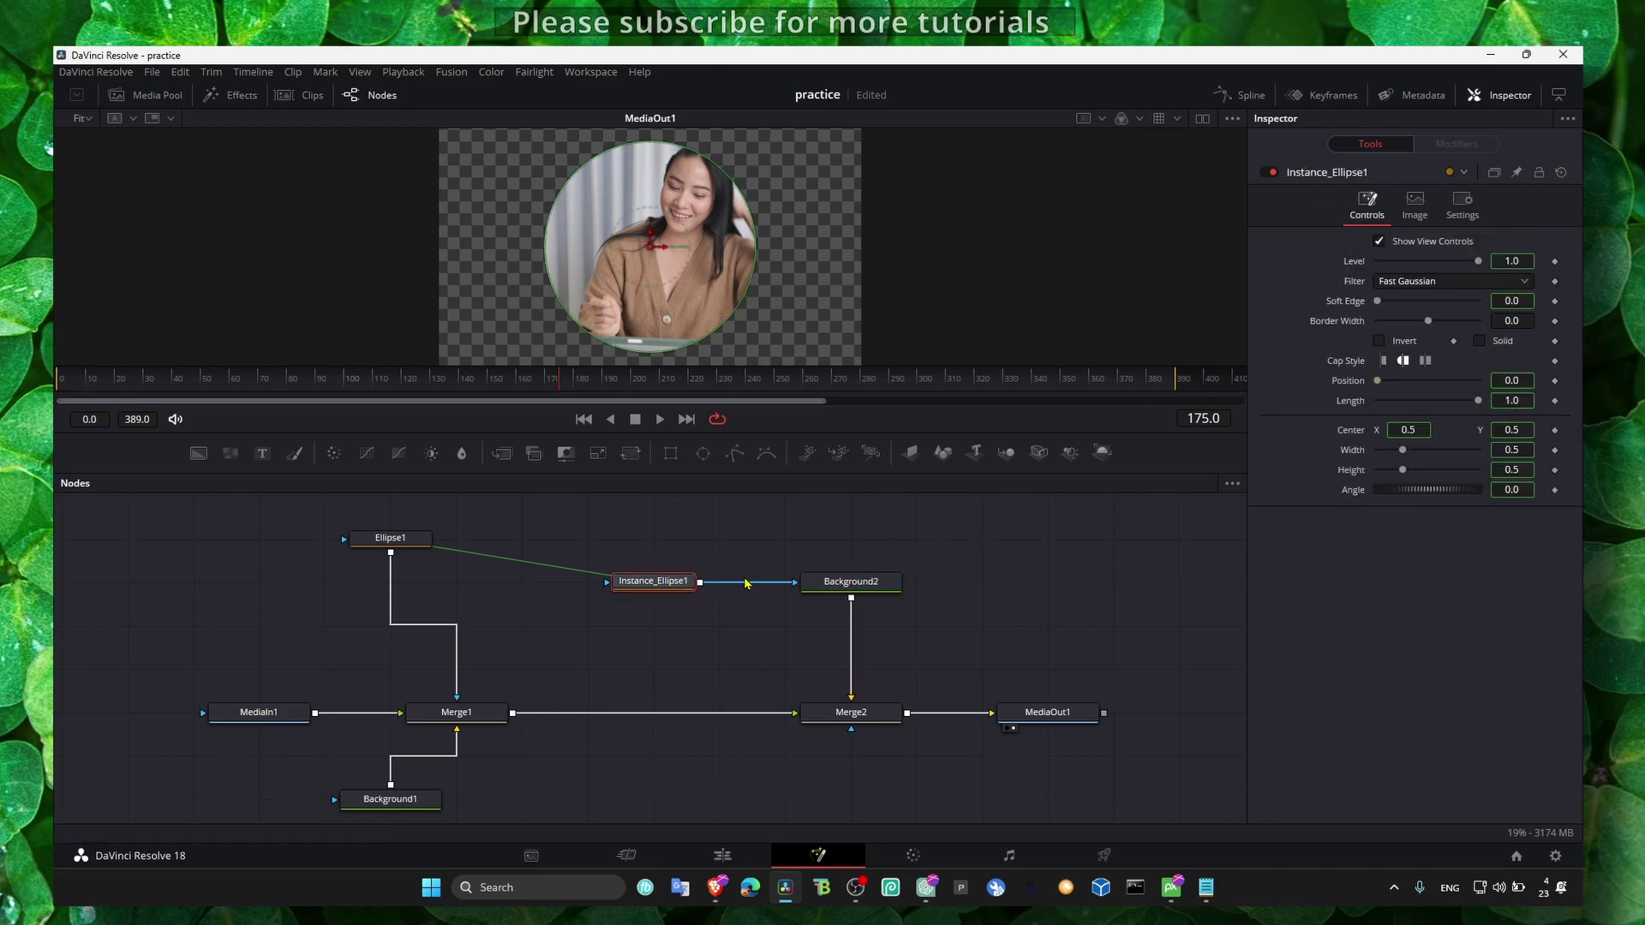
{"action": "left_click_drag", "start_coordinate": [1427, 320], "coordinate": [1443, 322]}
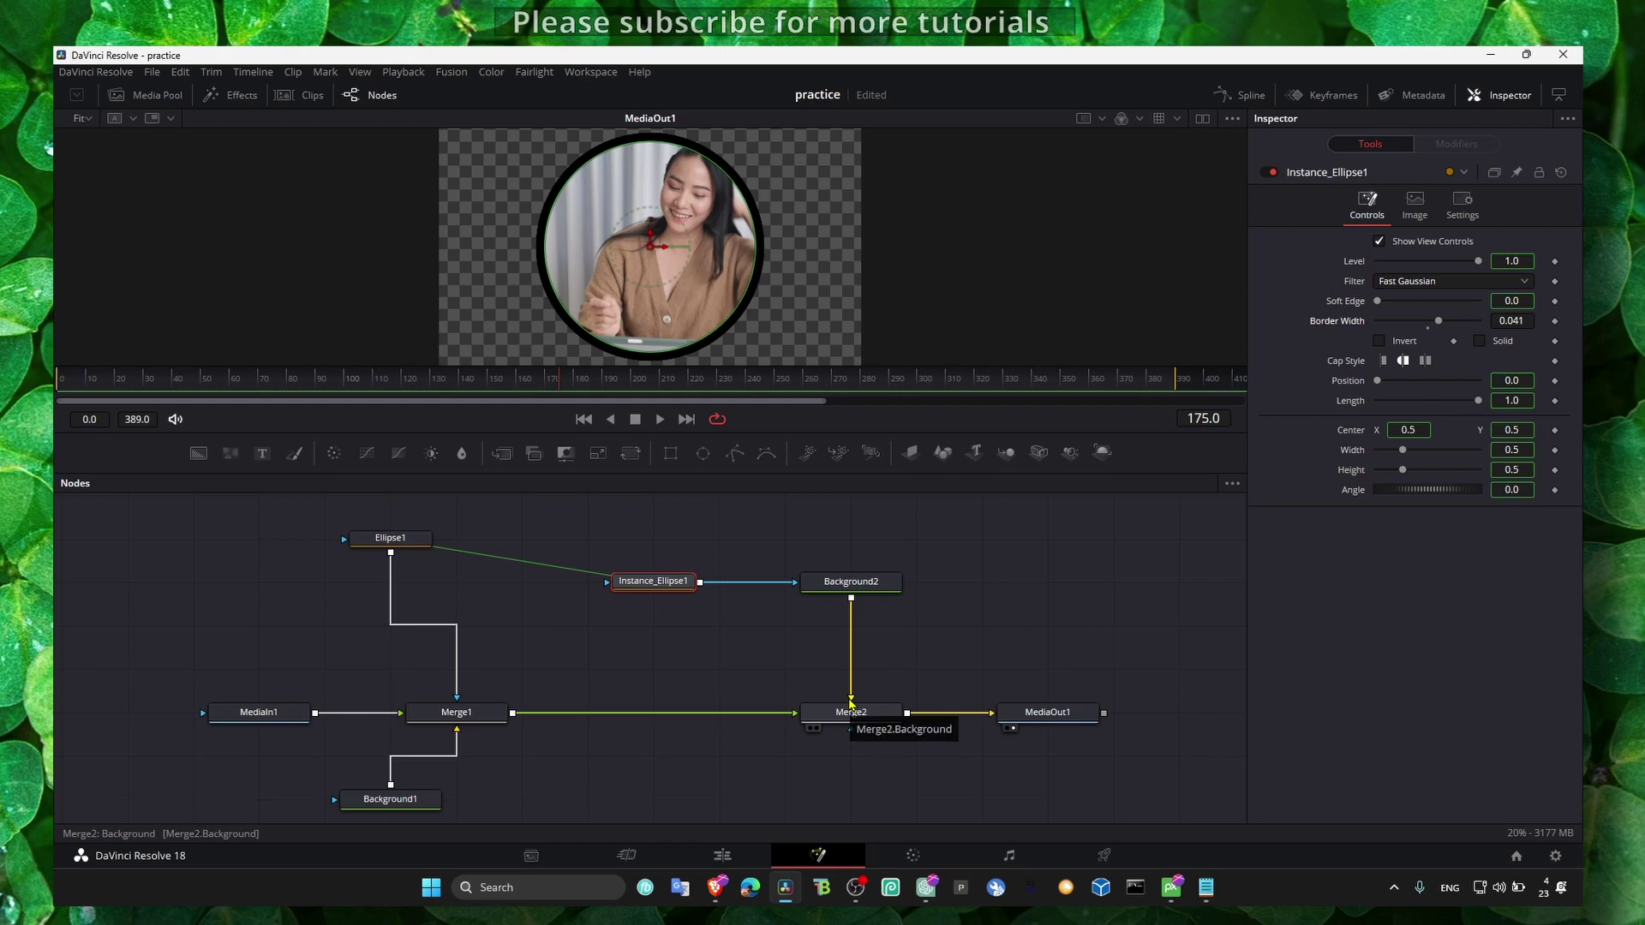
Step: Align Instance_Ellipse1 and Background2 in a row with Ellipse1, and set Background2's color to bright green #55ff00
{"action": "left_click", "coordinate": [851, 584]}
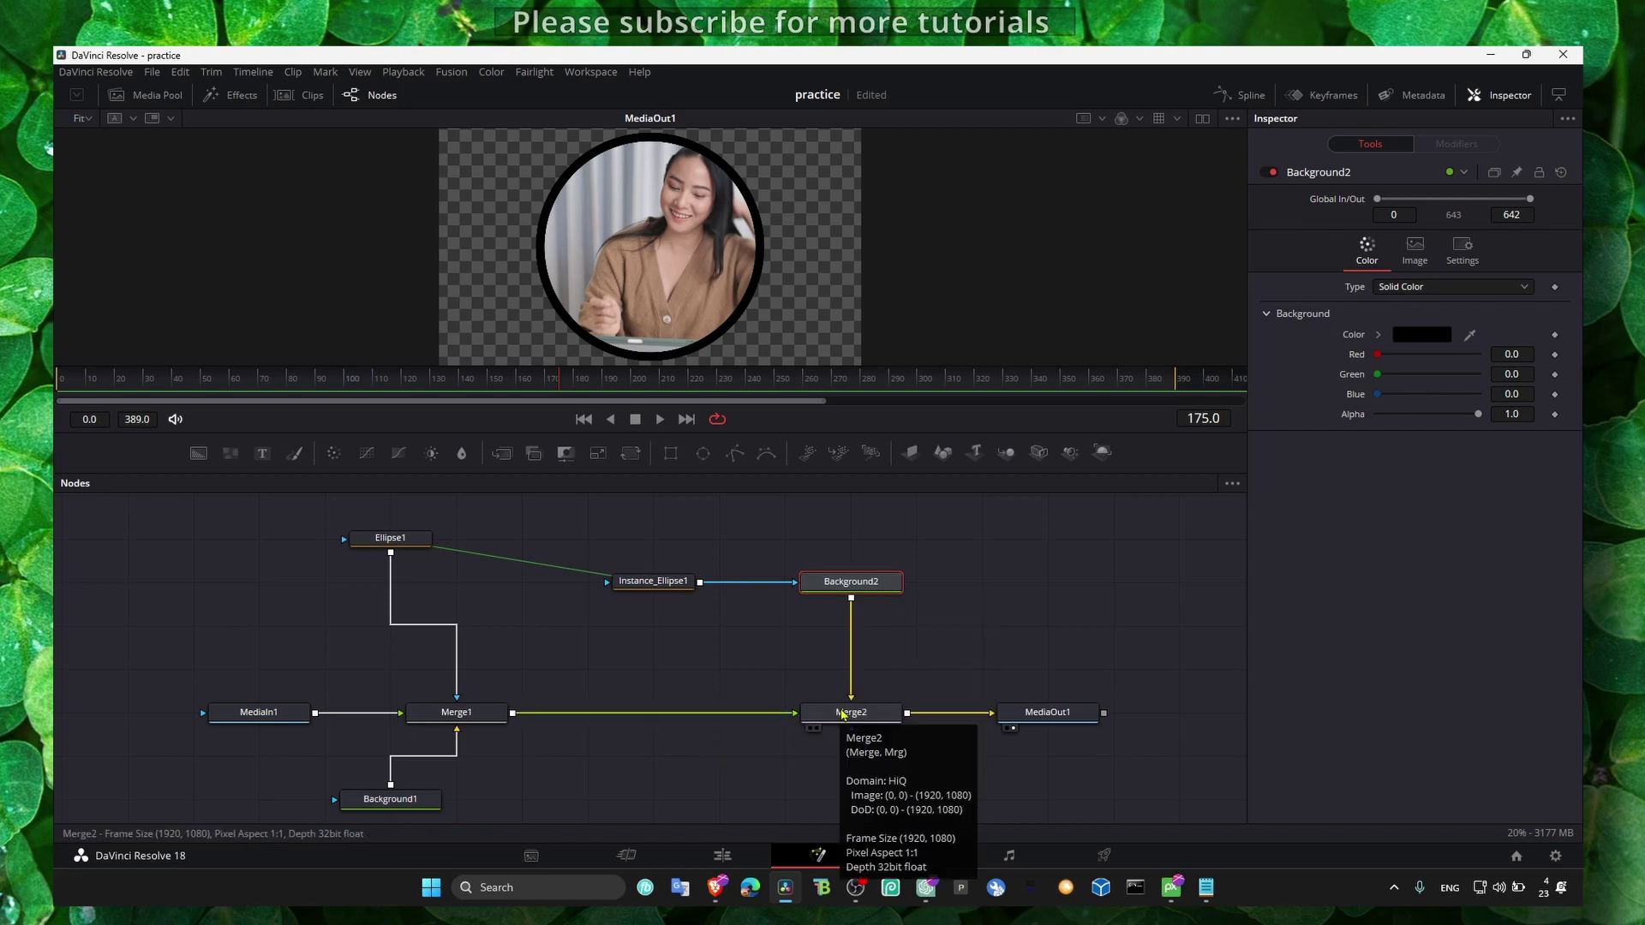
{"action": "left_click_drag", "start_coordinate": [674, 582], "coordinate": [673, 540]}
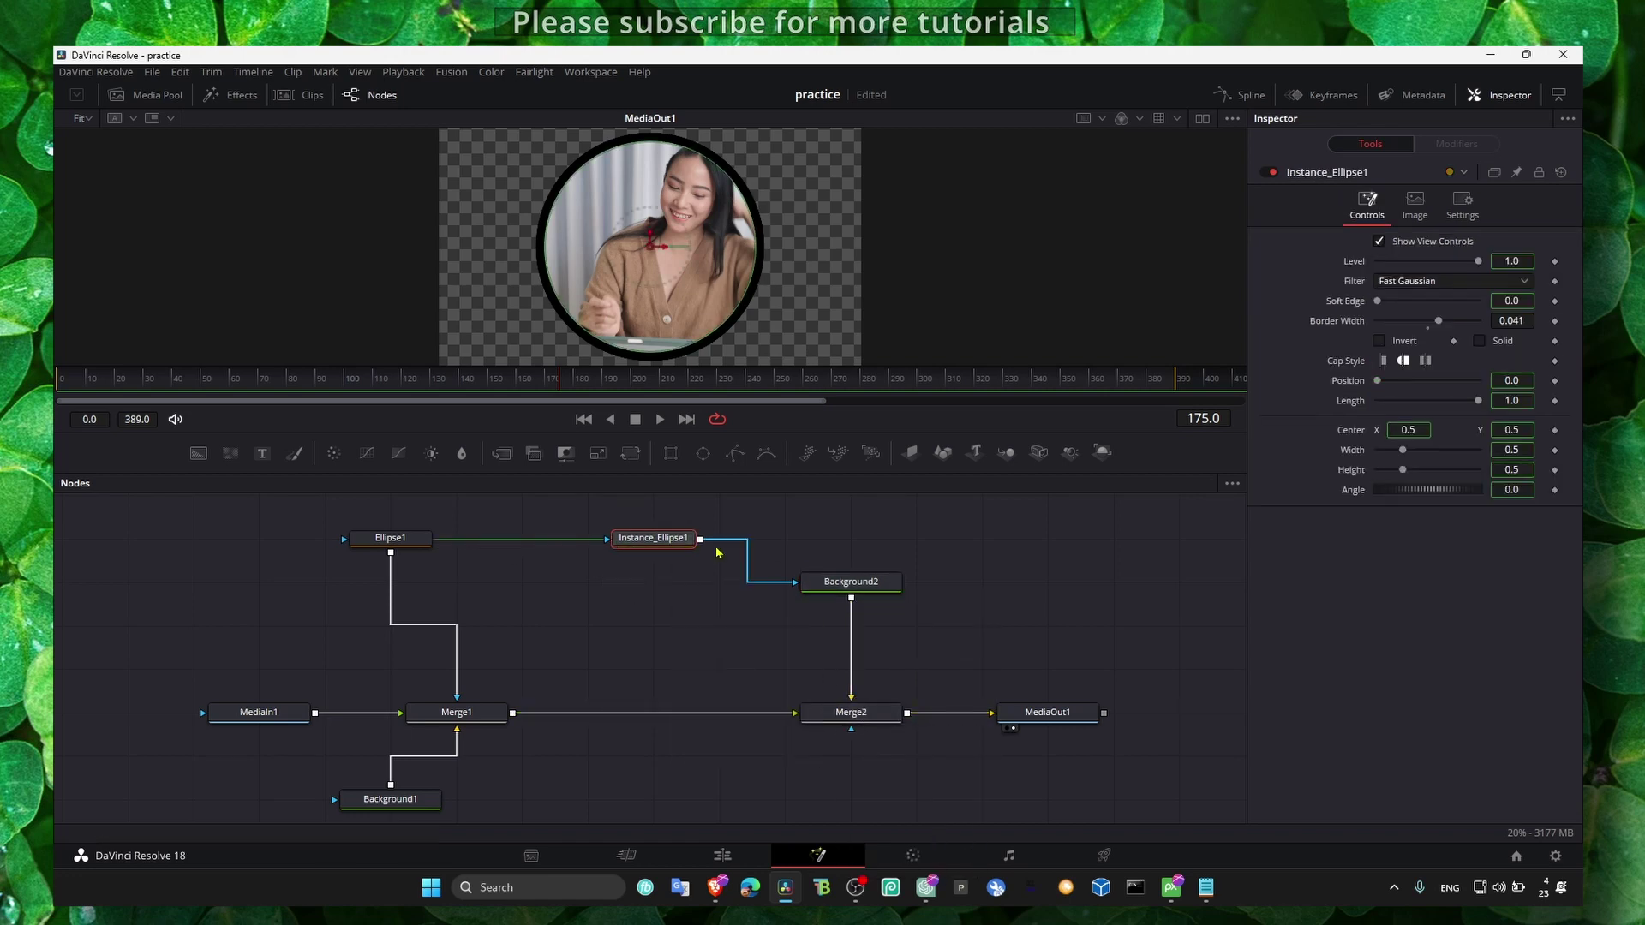
{"action": "left_click", "coordinate": [848, 592]}
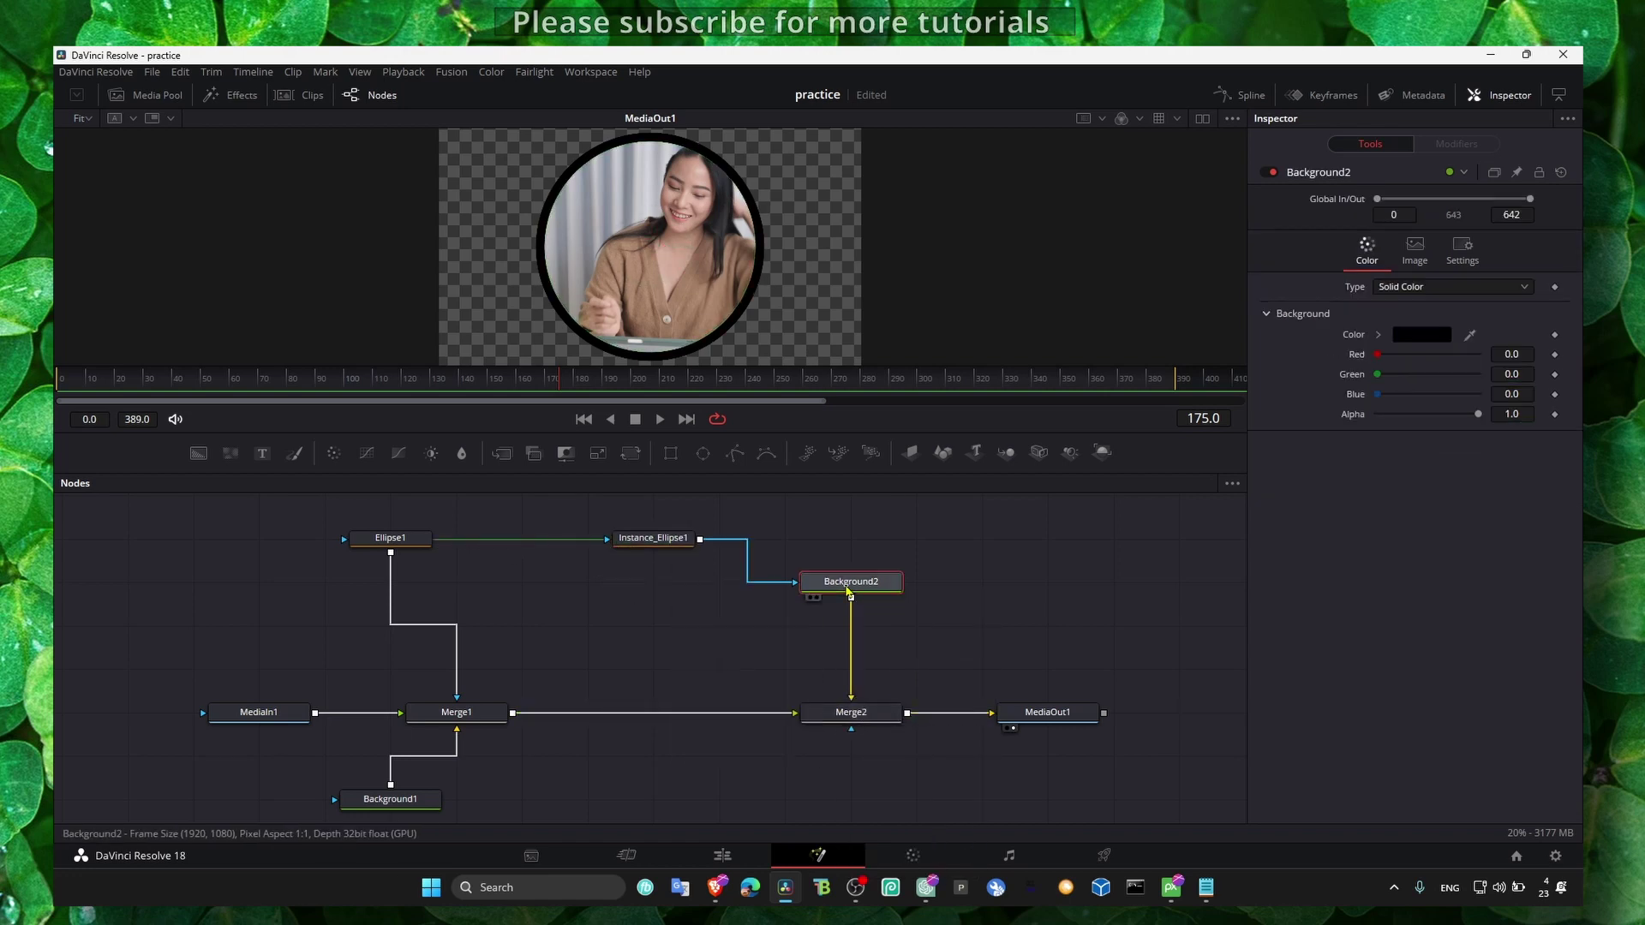
{"action": "left_click", "coordinate": [1422, 336]}
{"action": "left_click", "coordinate": [628, 544]}
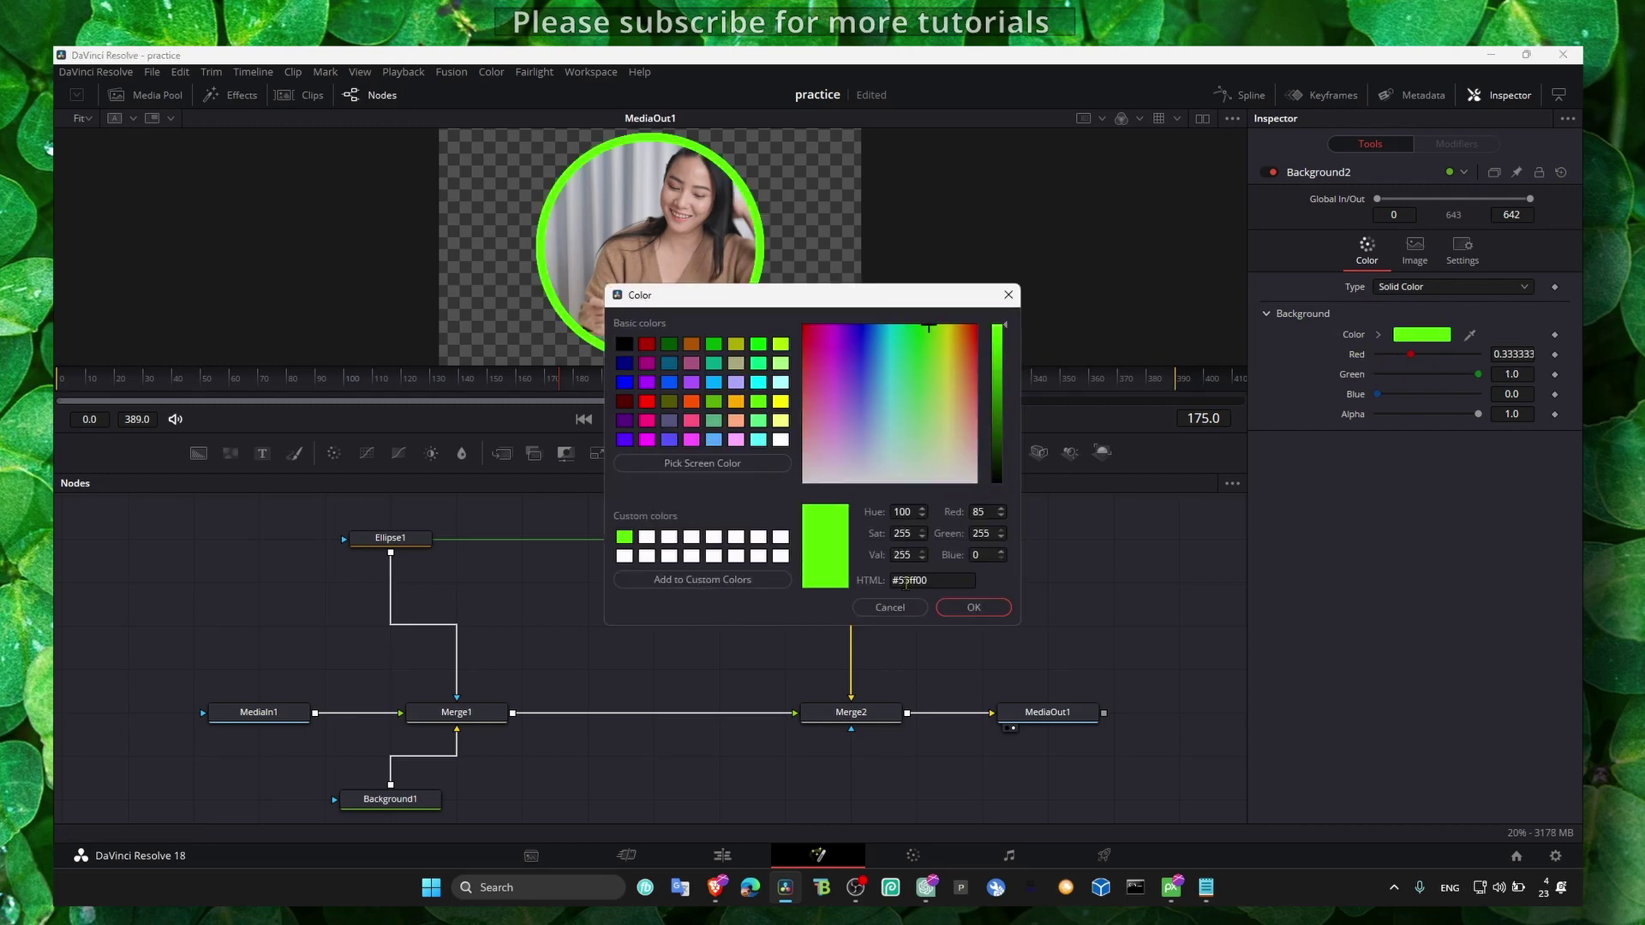
{"action": "left_click", "coordinate": [971, 607]}
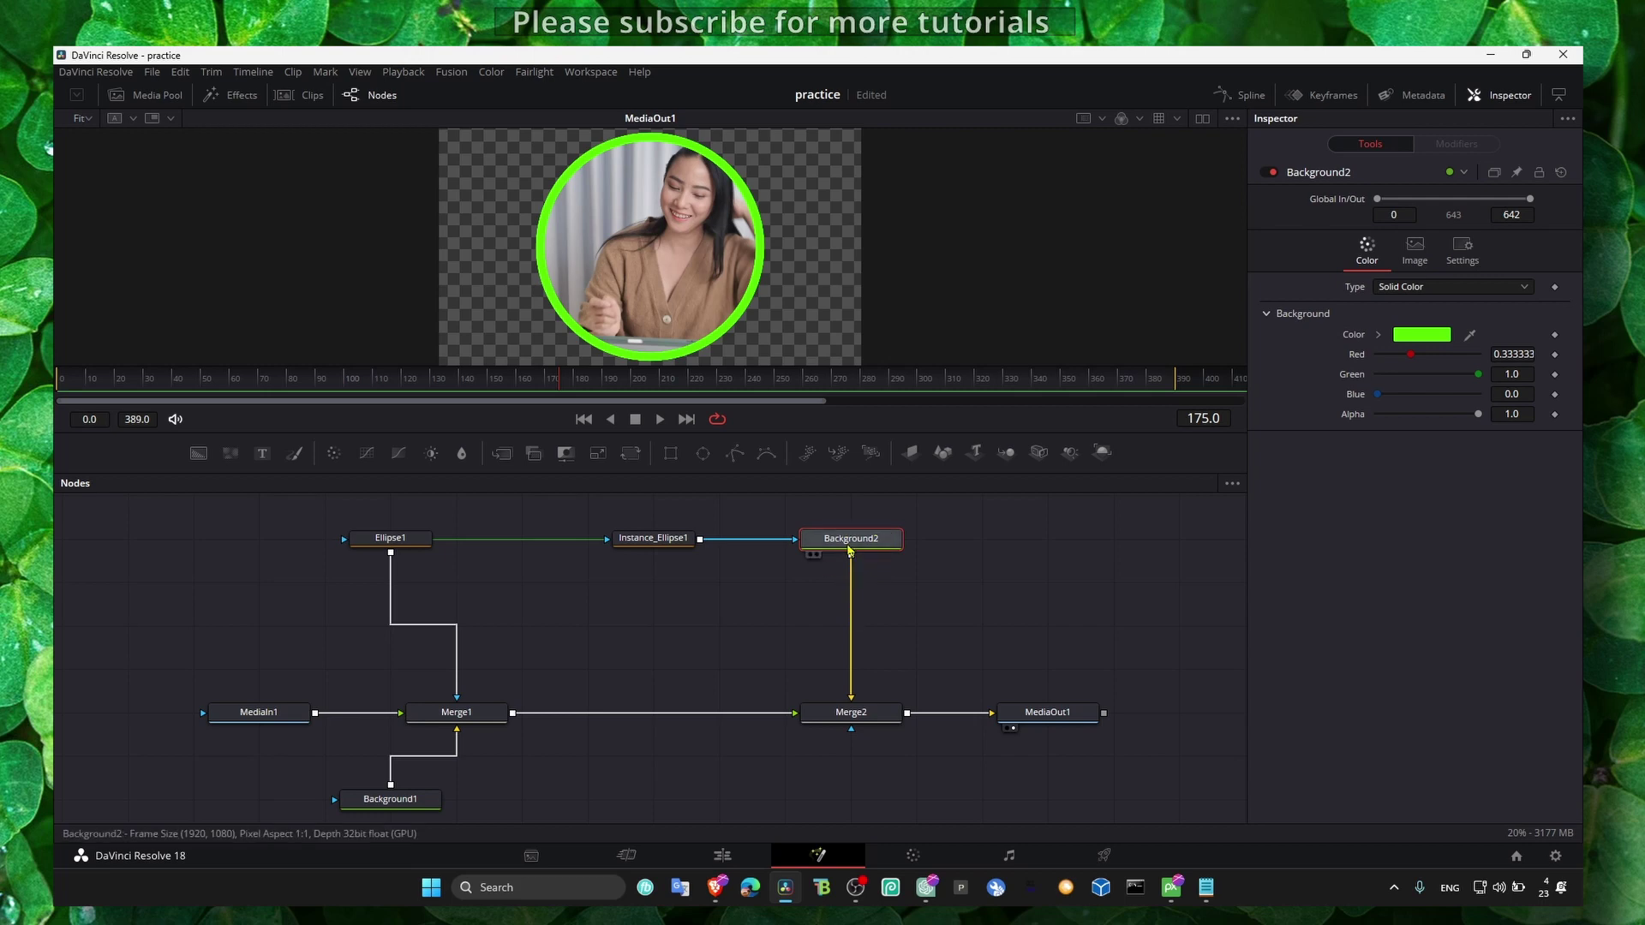
Step: Insert a Shadow node between Background2 and Merge2 and set its Softness to about 0.02
{"action": "key", "text": "shift+space"}
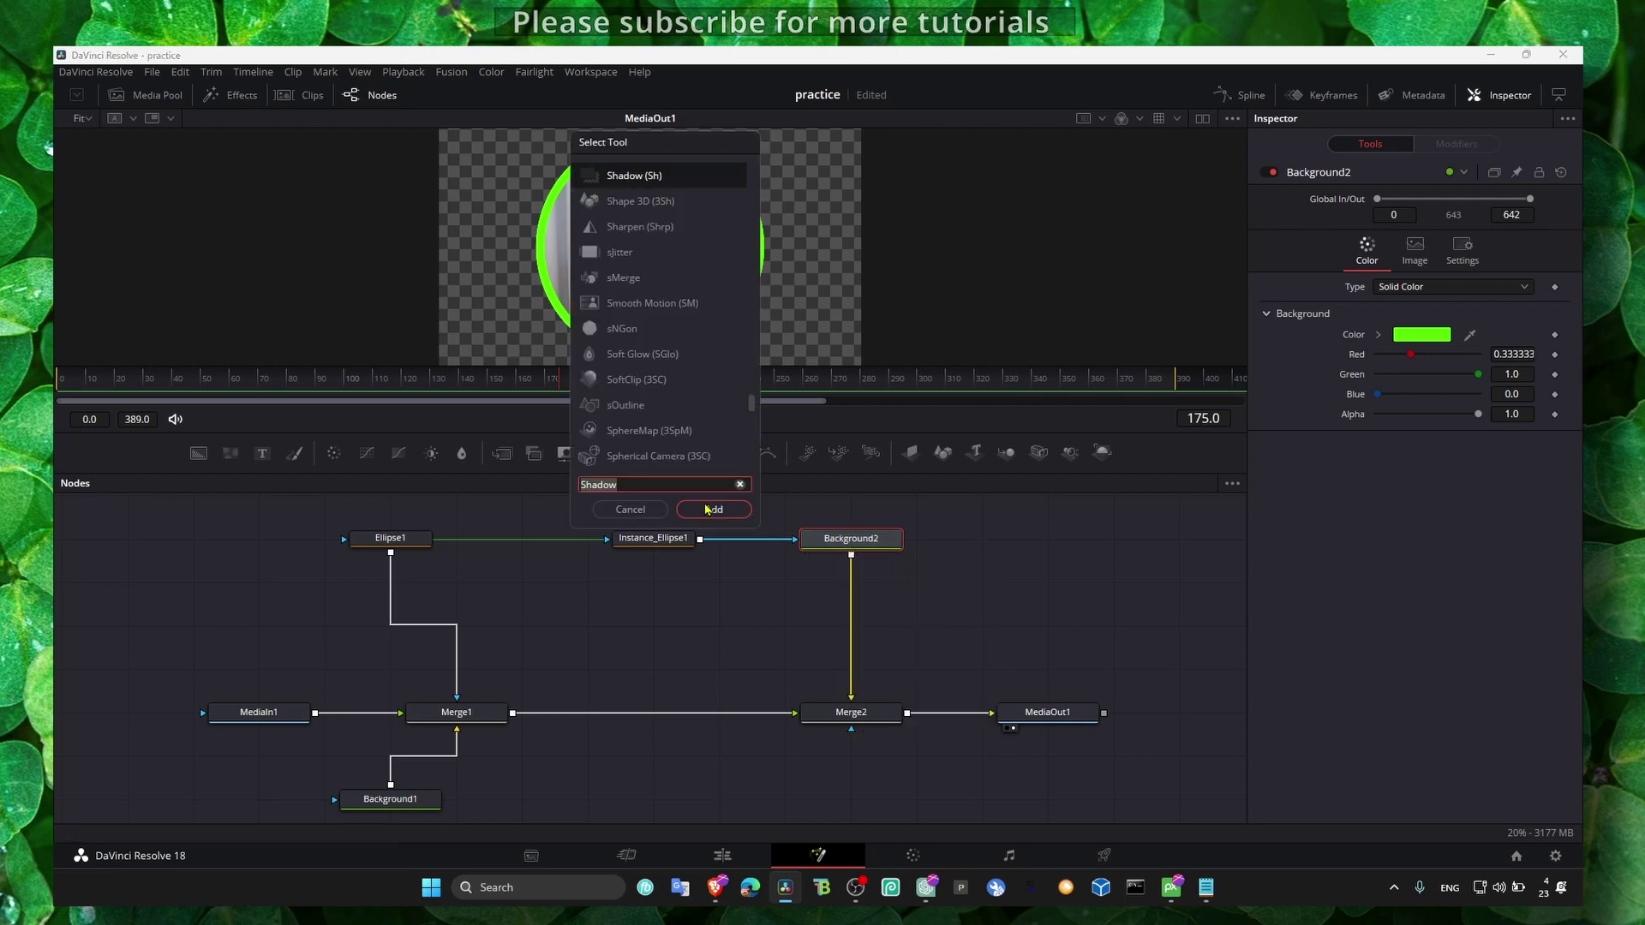
{"action": "left_click", "coordinate": [693, 512]}
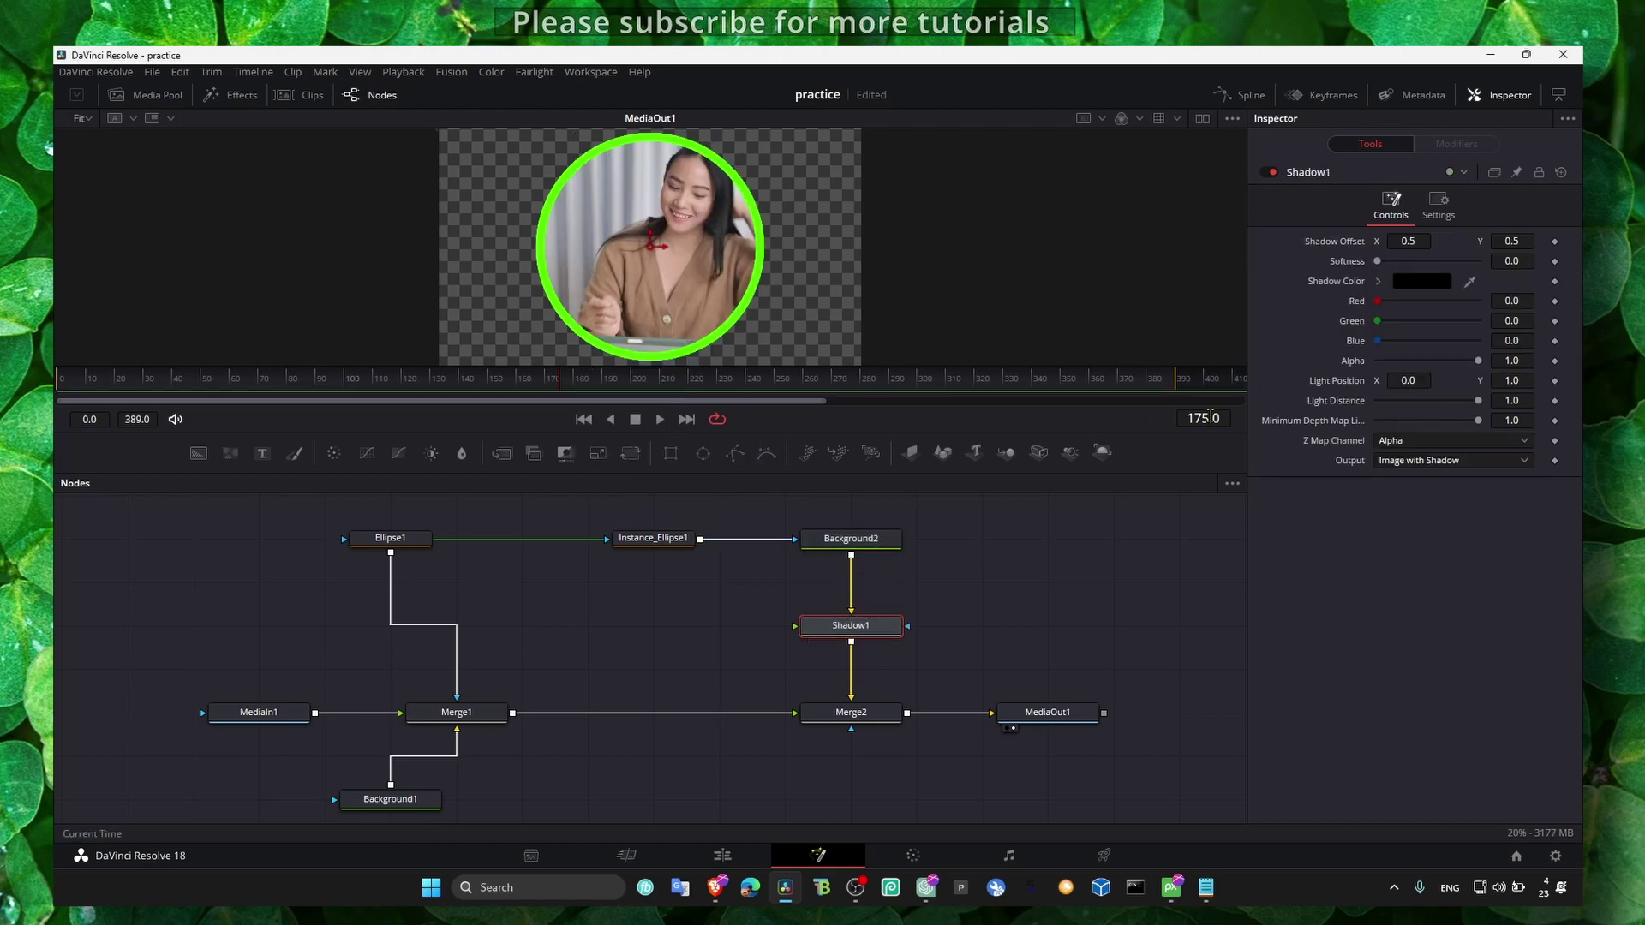
{"action": "left_click_drag", "start_coordinate": [1378, 261], "coordinate": [1409, 272]}
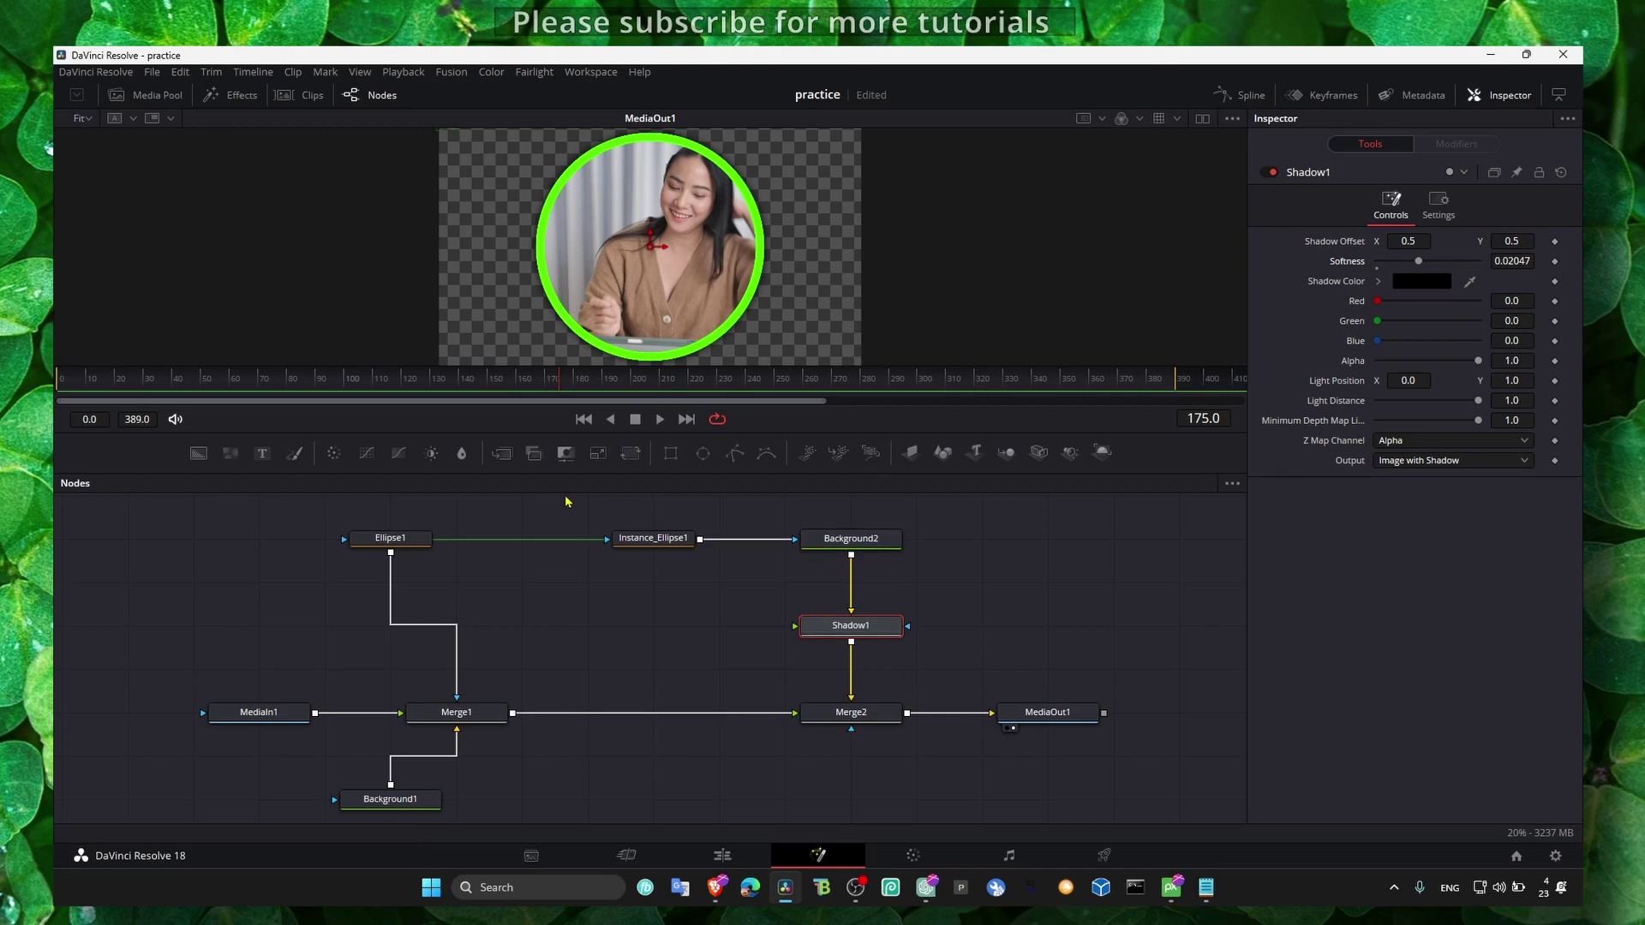
Step: Reframe the woman inside the circle through Merge1, with Size about 1.44 and Center about X 0.353, Y 0.289, and move to frame 169
{"action": "left_click", "coordinate": [455, 712]}
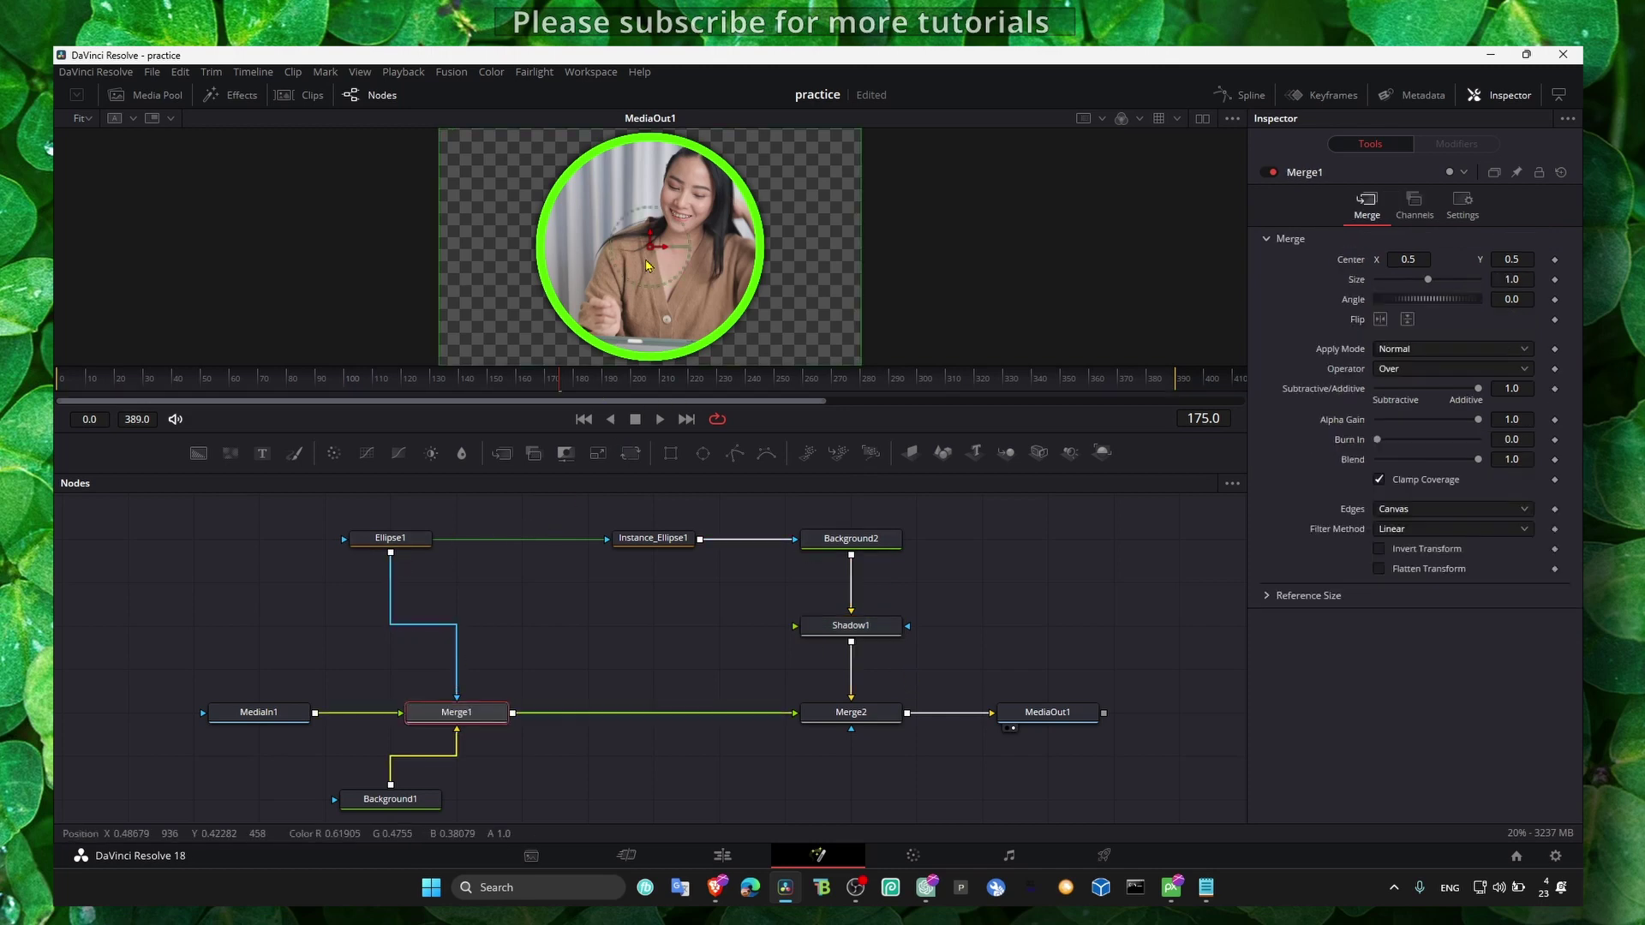
{"action": "left_click_drag", "start_coordinate": [667, 249], "coordinate": [632, 250]}
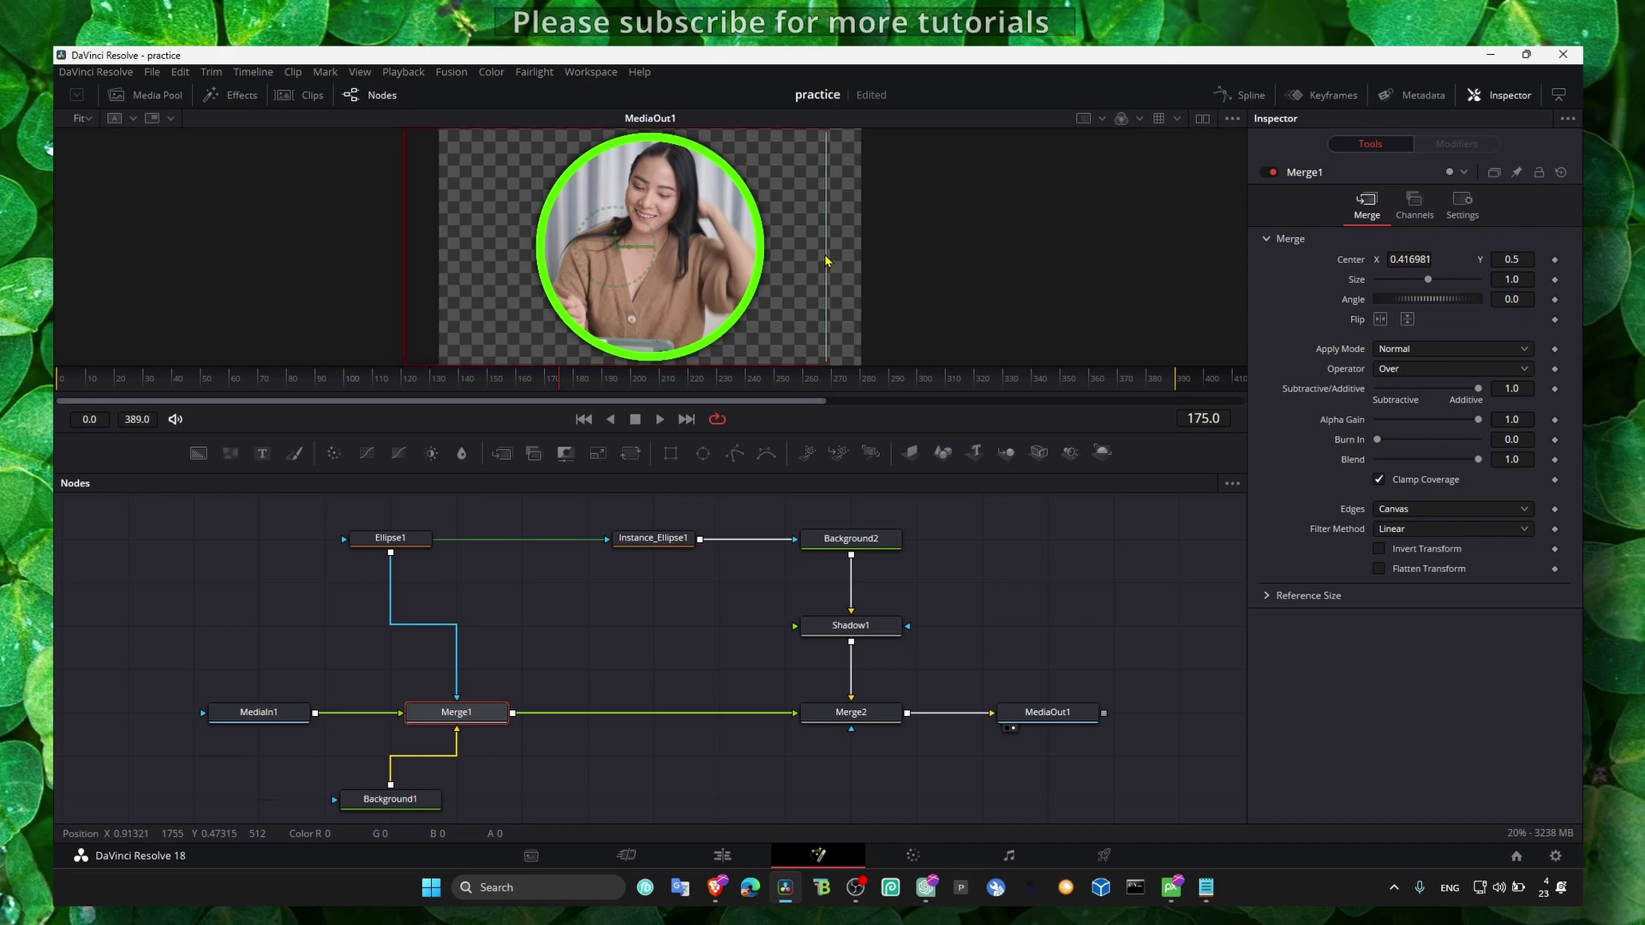
{"action": "left_click_drag", "start_coordinate": [826, 258], "coordinate": [959, 272]}
{"action": "left_click_drag", "start_coordinate": [622, 240], "coordinate": [590, 319]}
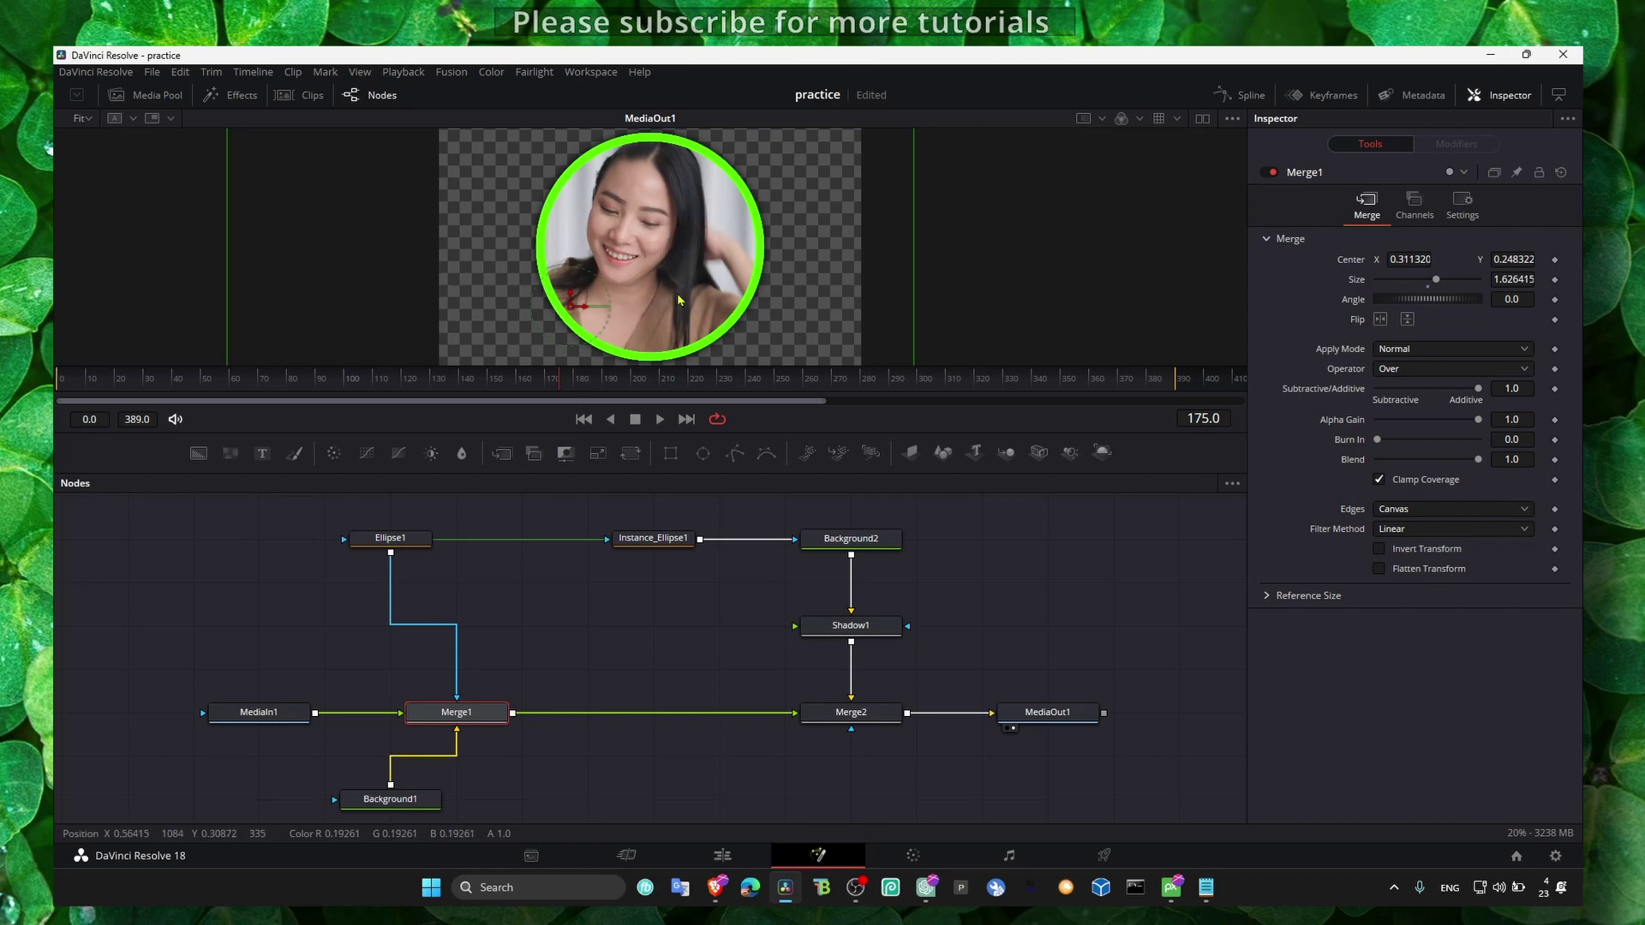
{"action": "left_click_drag", "start_coordinate": [903, 313], "coordinate": [863, 313]}
{"action": "mouse_move", "coordinate": [585, 310]}
{"action": "left_mouse_down"}
{"action": "mouse_move", "coordinate": [613, 313]}
{"action": "mouse_move", "coordinate": [599, 298]}
{"action": "left_mouse_up"}
{"action": "left_click_drag", "start_coordinate": [557, 368], "coordinate": [542, 399]}
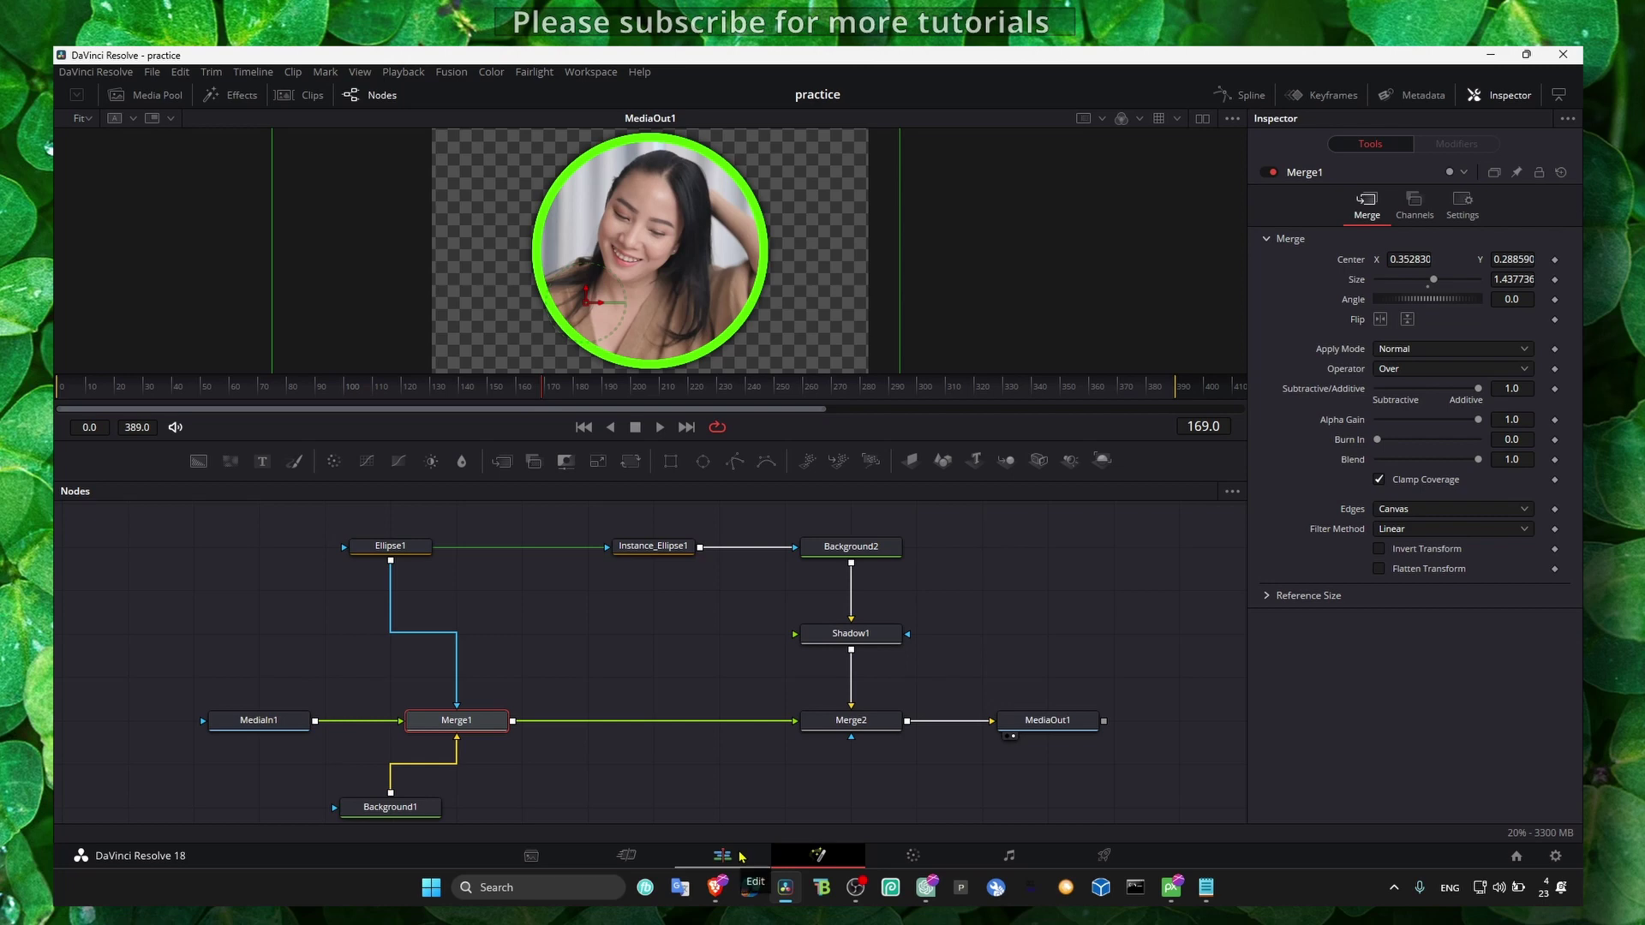
Step: Switch to the Edit page and set the overlay clip's Zoom to 0.508 and Position to X 665.323, Y -249.516
{"action": "left_click", "coordinate": [739, 856]}
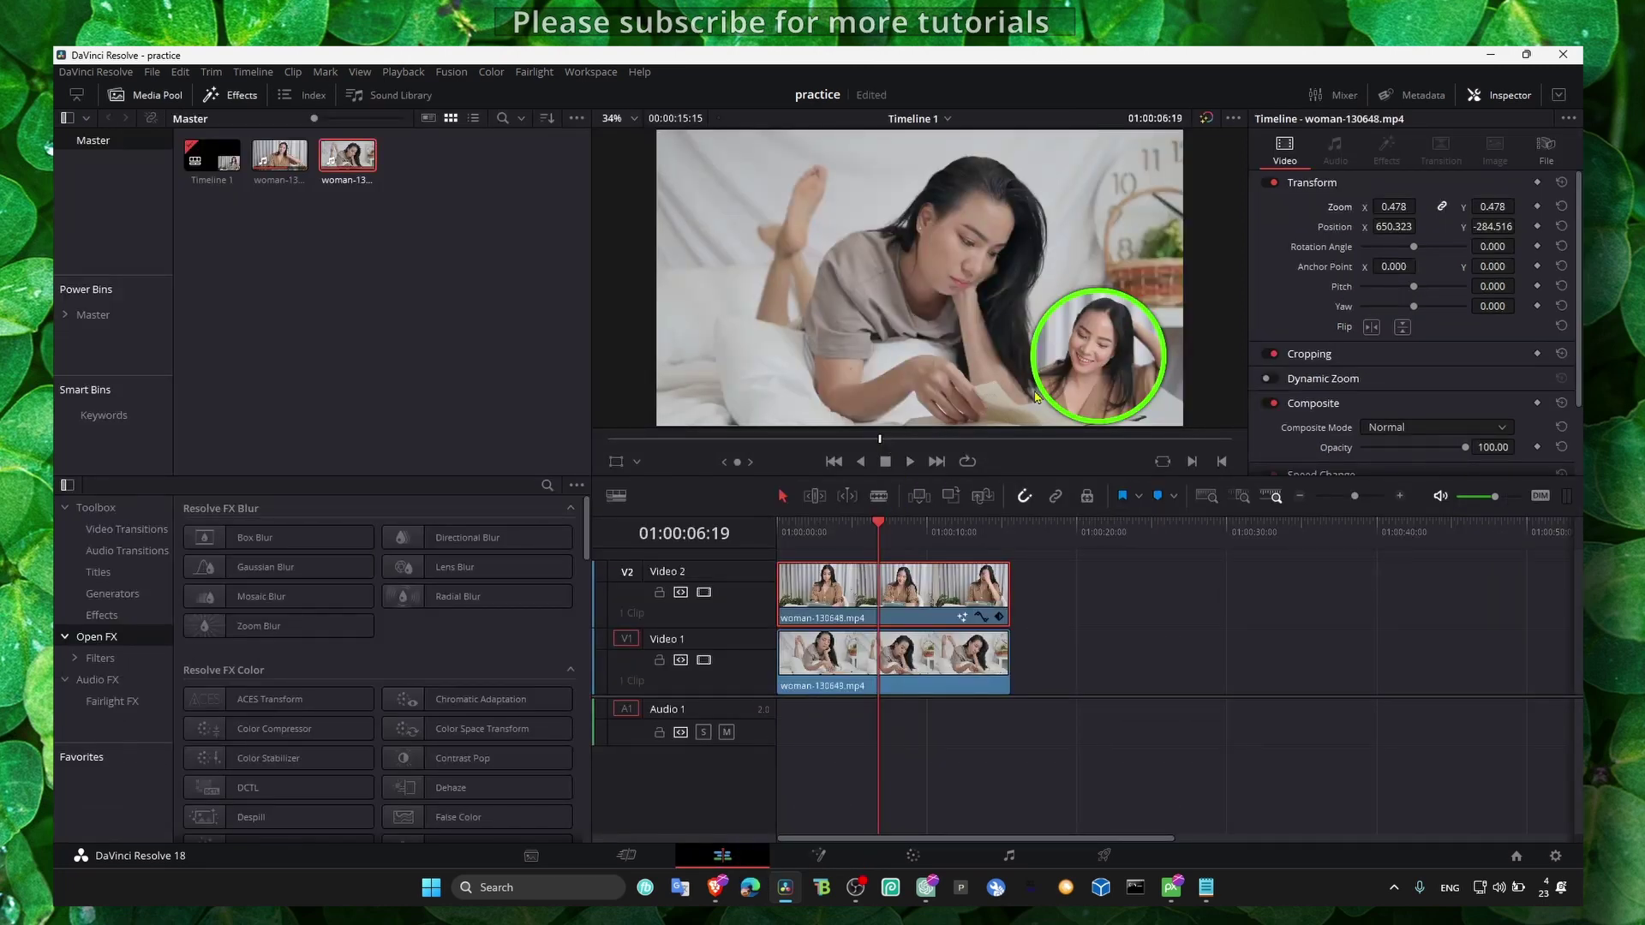
{"action": "mouse_move", "coordinate": [1394, 206]}
{"action": "left_mouse_down"}
{"action": "mouse_move", "coordinate": [1542, 207]}
{"action": "mouse_move", "coordinate": [1399, 207]}
{"action": "left_mouse_up"}
{"action": "left_click_drag", "start_coordinate": [1493, 227], "coordinate": [1523, 227]}
{"action": "left_click_drag", "start_coordinate": [1394, 227], "coordinate": [1393, 206]}
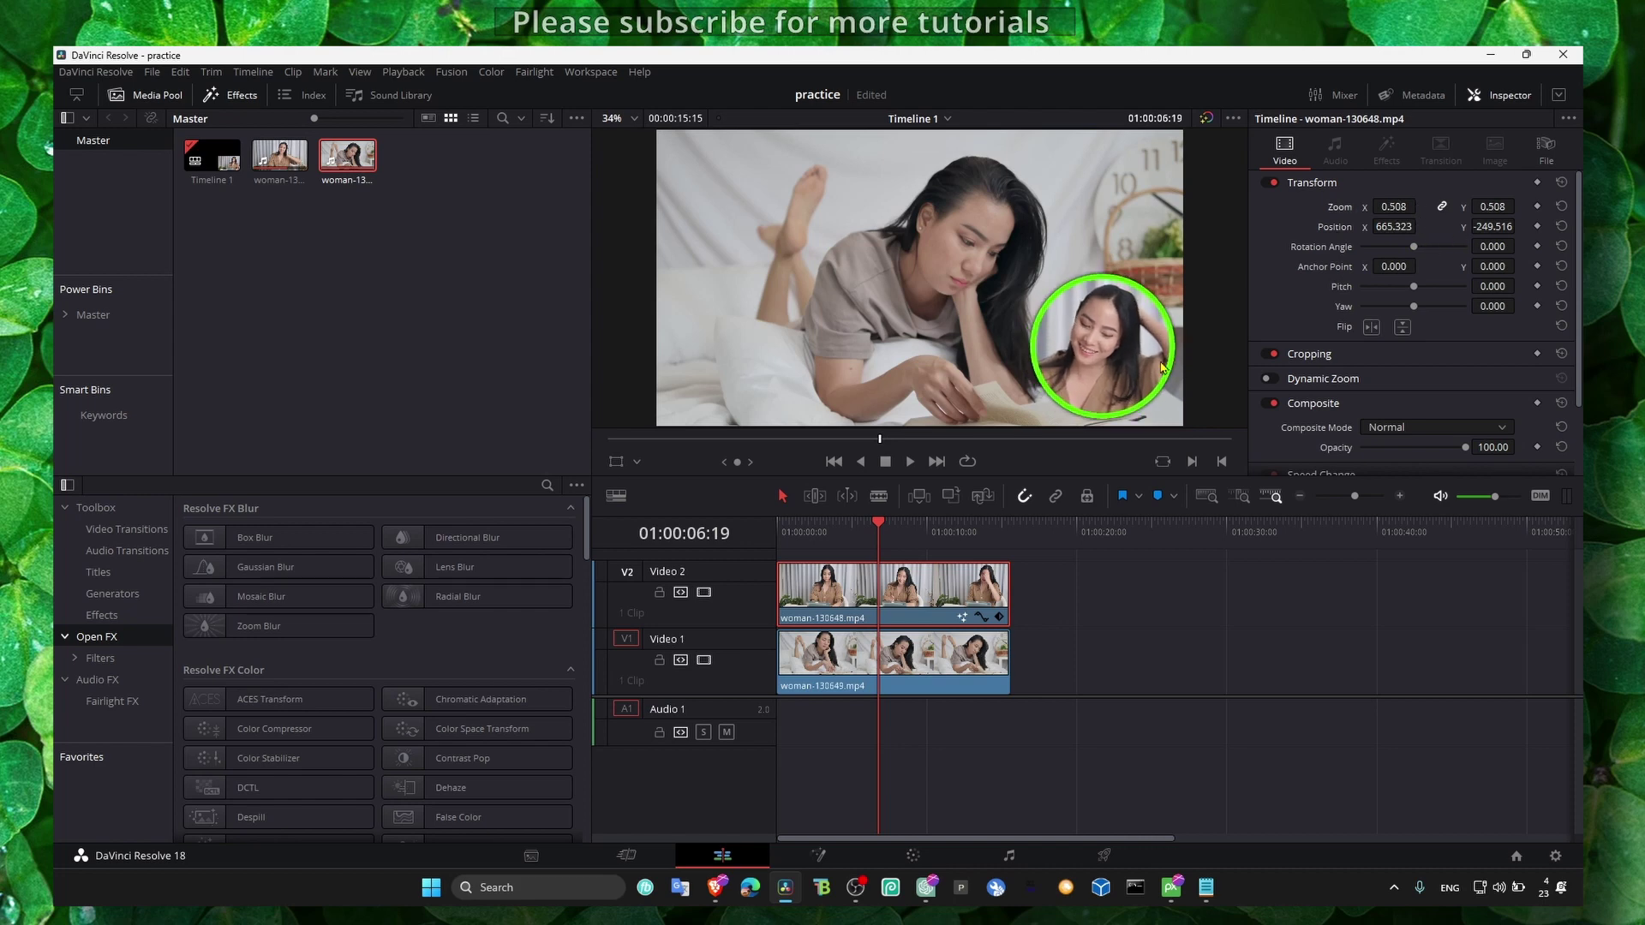
{"action": "mouse_move", "coordinate": [855, 887]}
{"action": "left_click", "coordinate": [837, 816]}
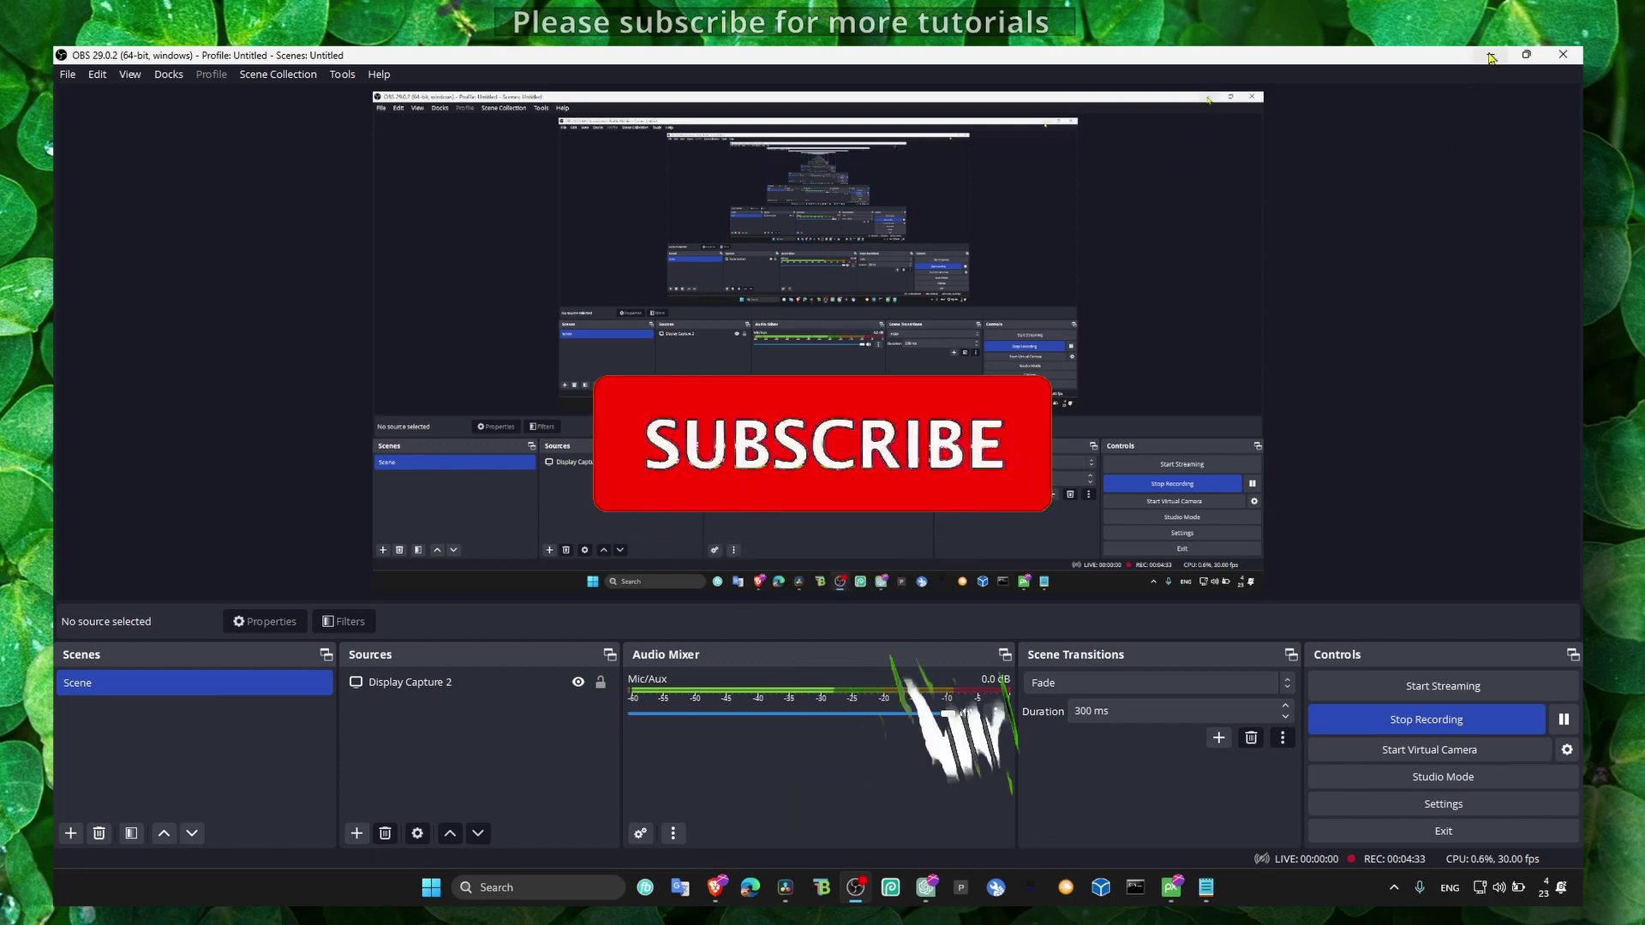
{"action": "key", "text": "alt+Tab"}
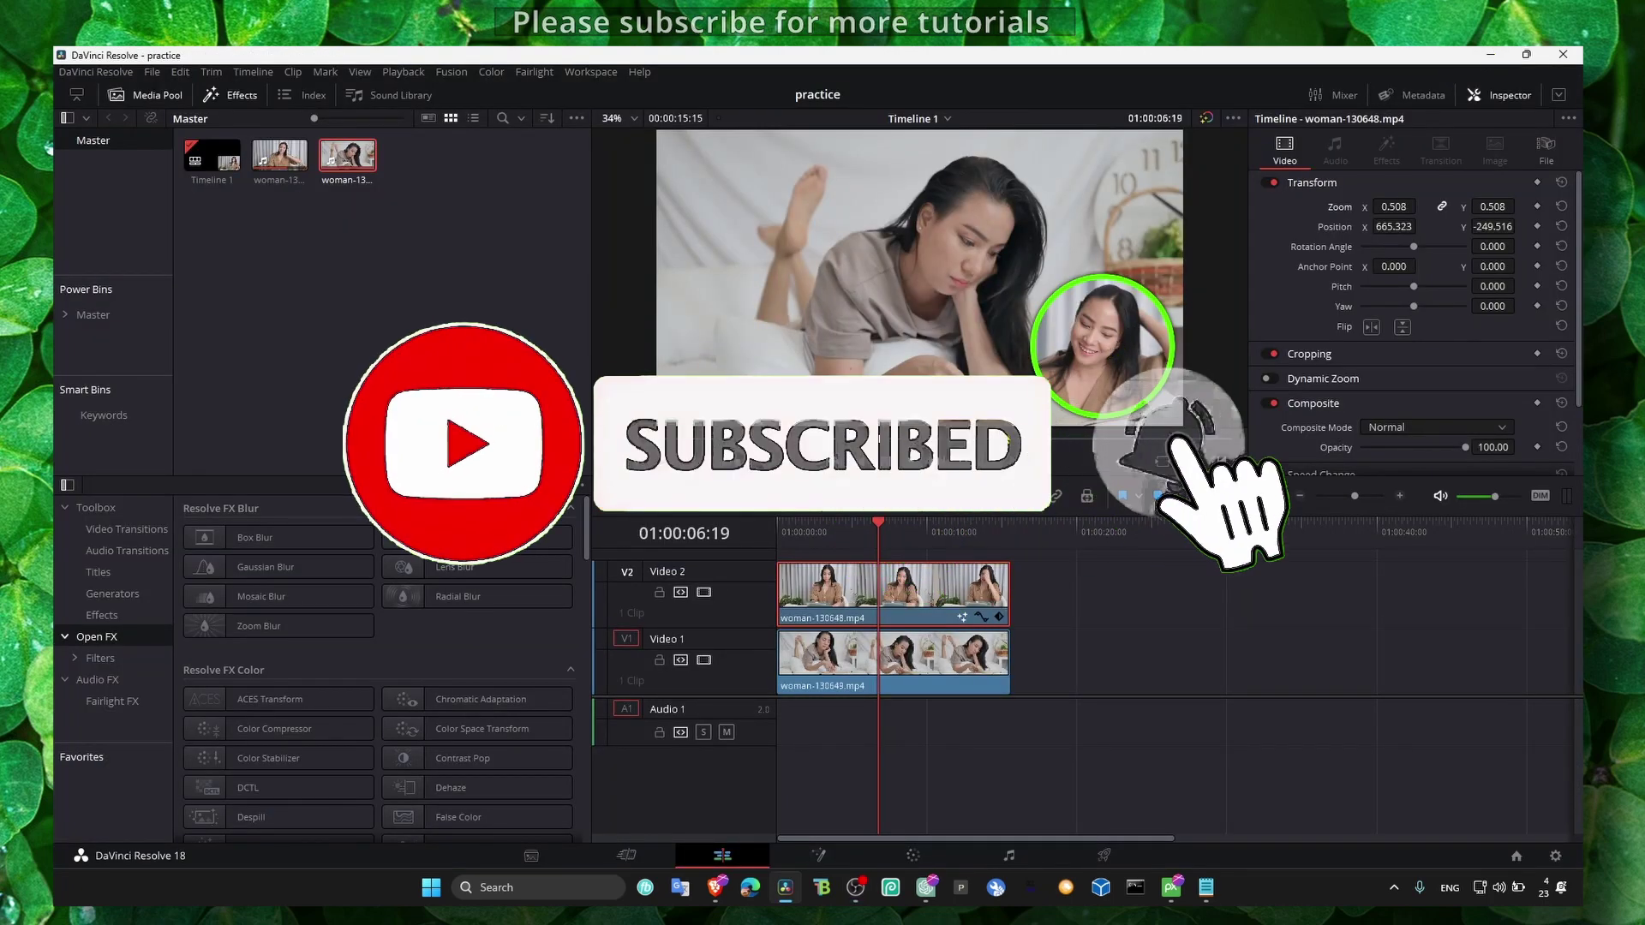